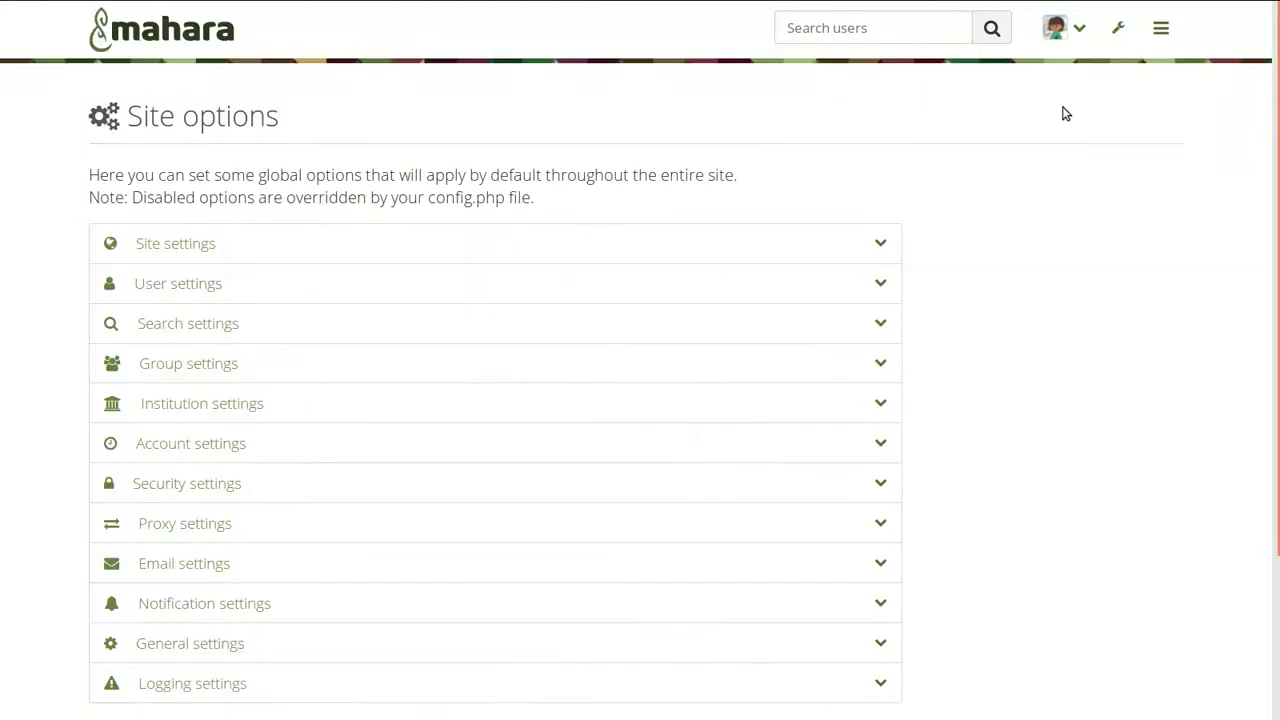
- Verify Strict privacy is Yes in Institution settings, then bring up the student login page
{"action": "left_click", "coordinate": [417, 401]}
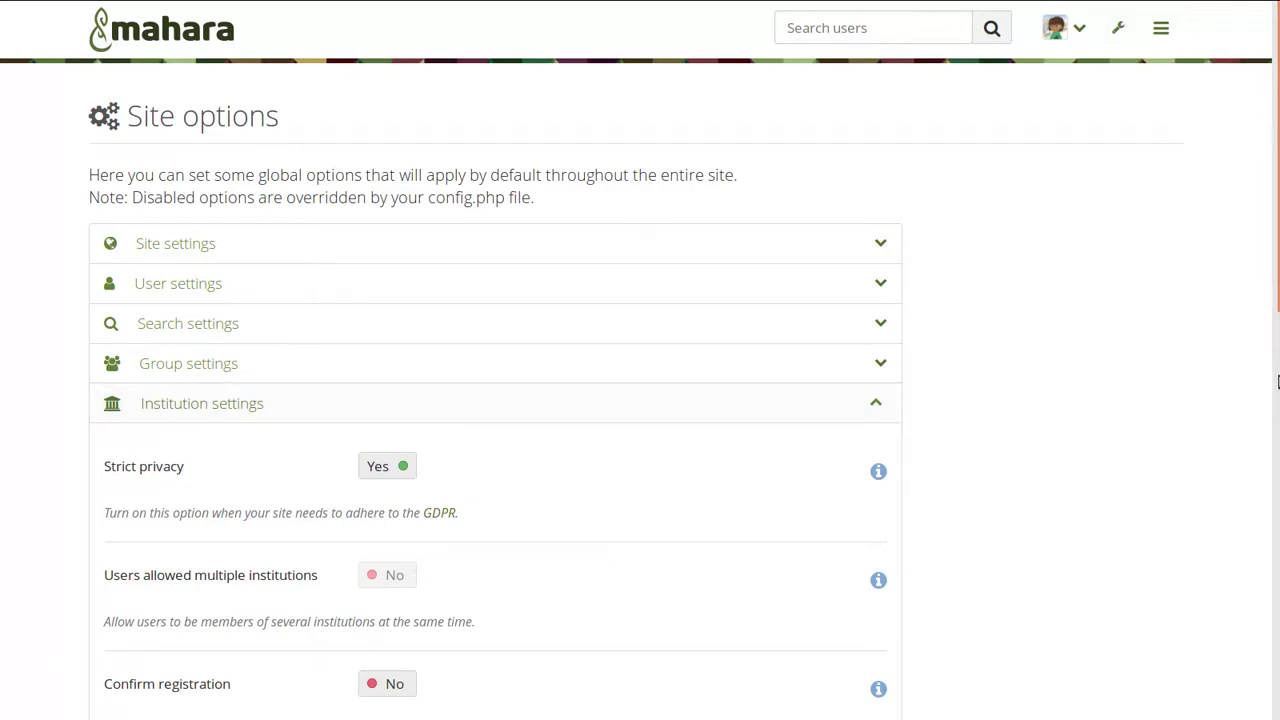
{"action": "key", "text": "alt+Tab"}
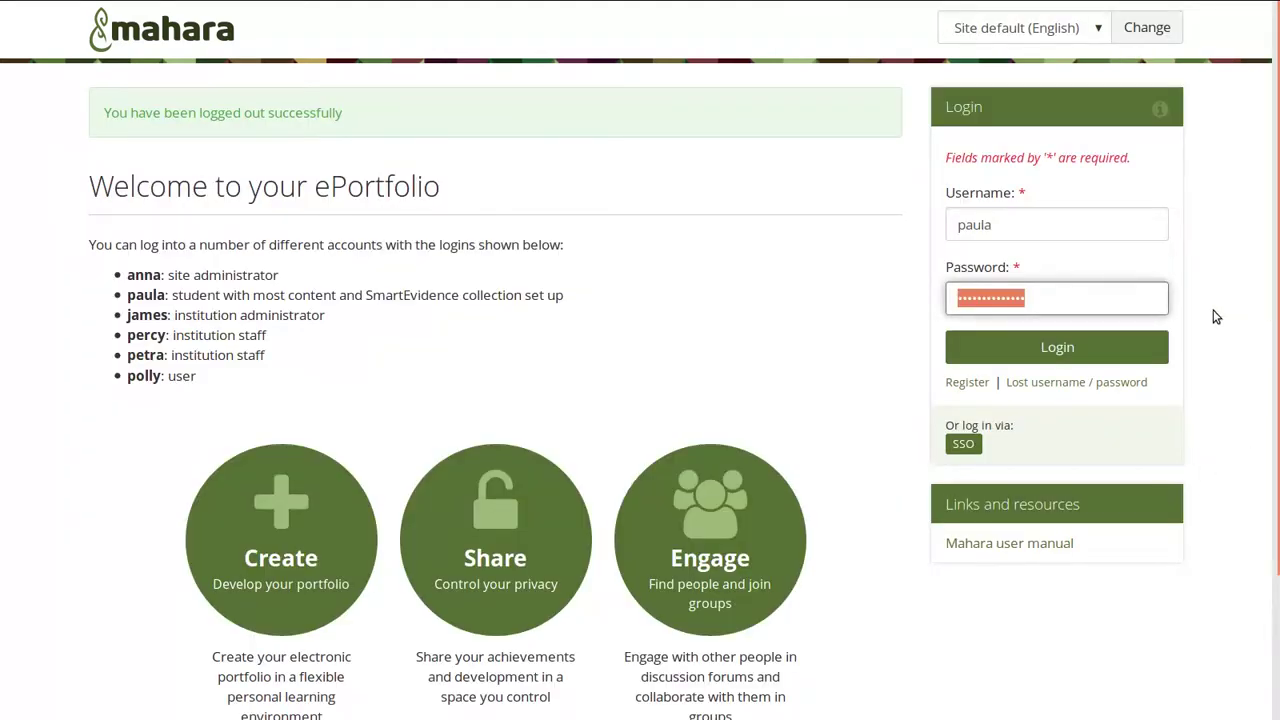
- Sign in with the student's entered credentials to reach the Legal consent page
{"action": "left_click", "coordinate": [1062, 350]}
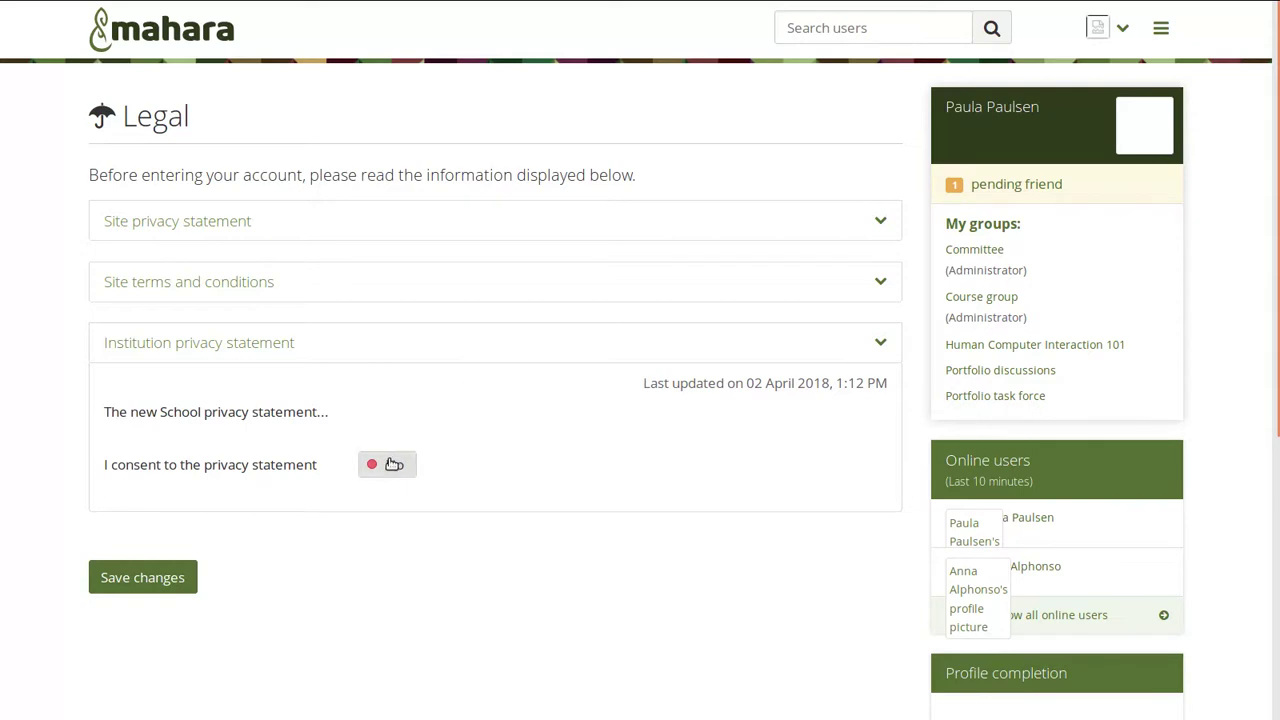
- Set institution privacy consent to Yes, review Site terms and conditions, and save the agreement
{"action": "left_click", "coordinate": [394, 464]}
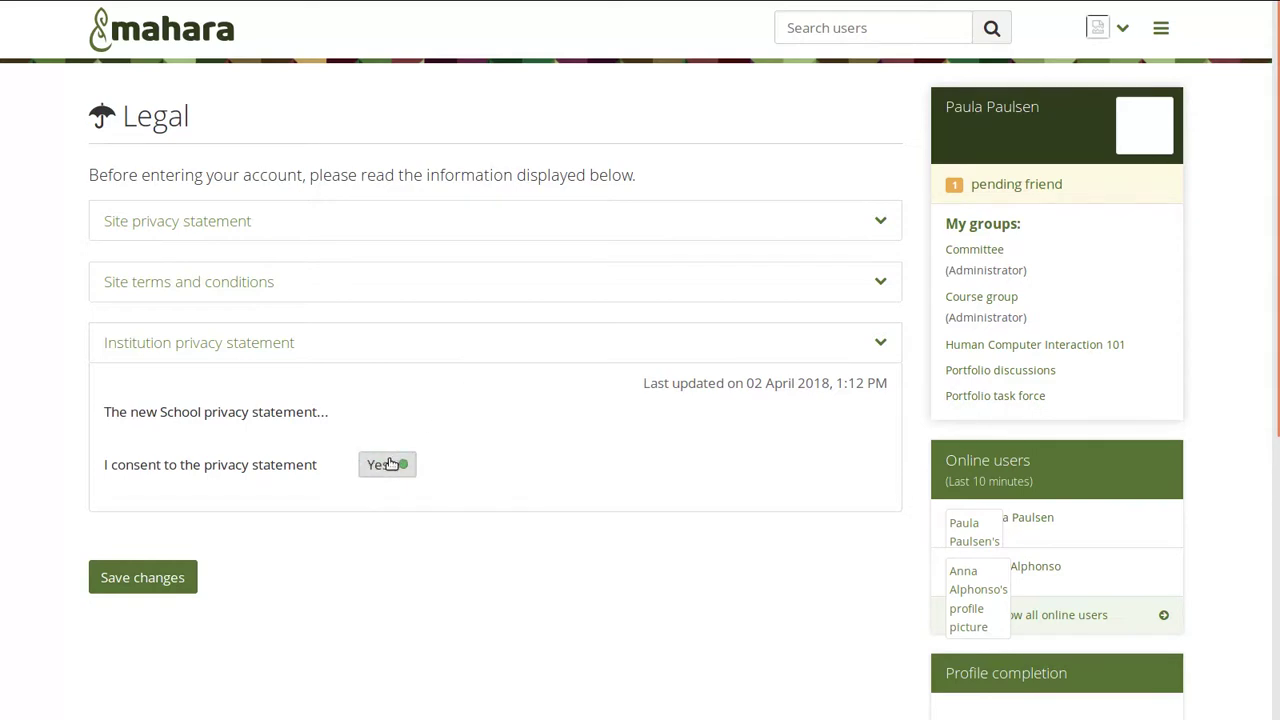
{"action": "left_click", "coordinate": [427, 288]}
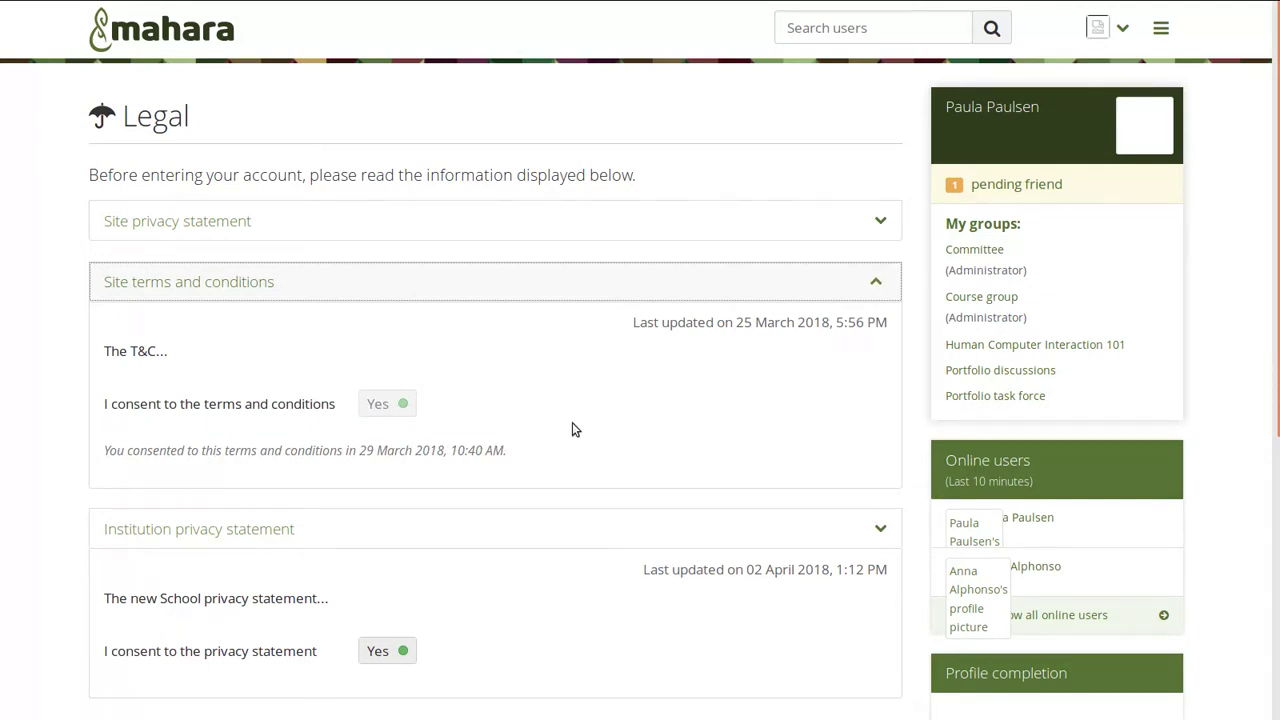
{"action": "scroll", "coordinate": [571, 428], "scroll_direction": "down", "scroll_amount": 5}
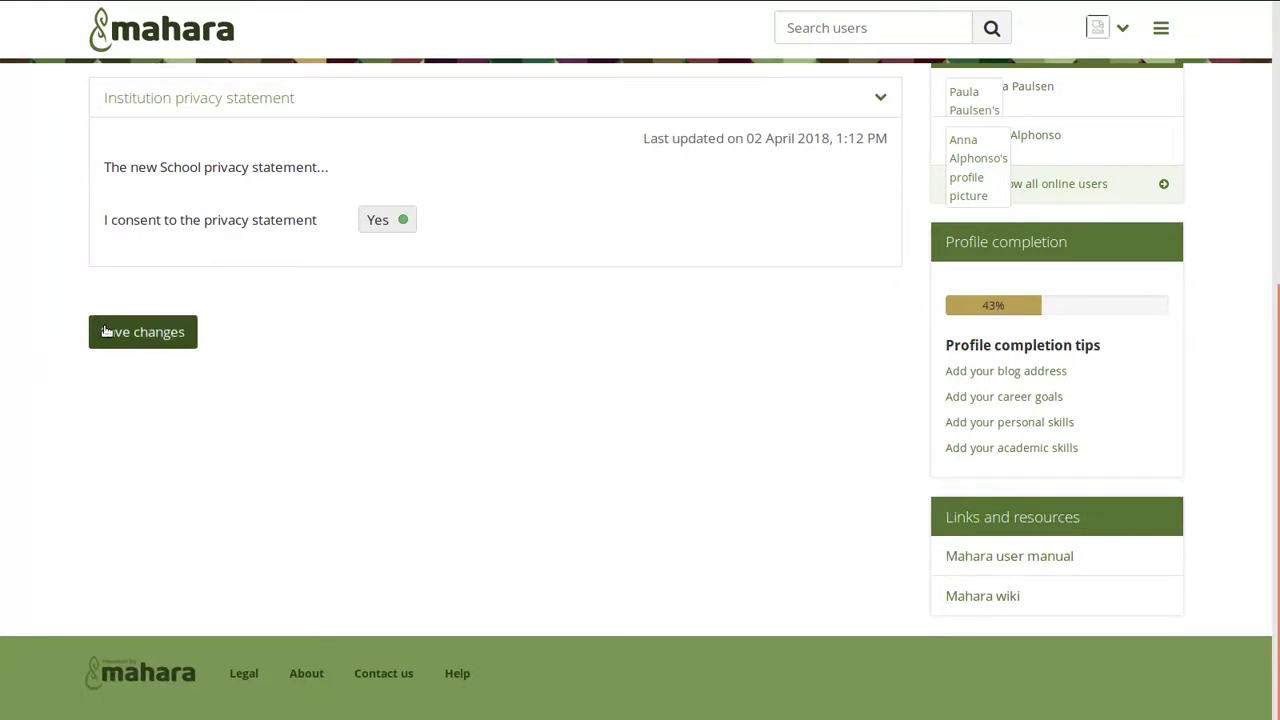
{"action": "left_click", "coordinate": [104, 331]}
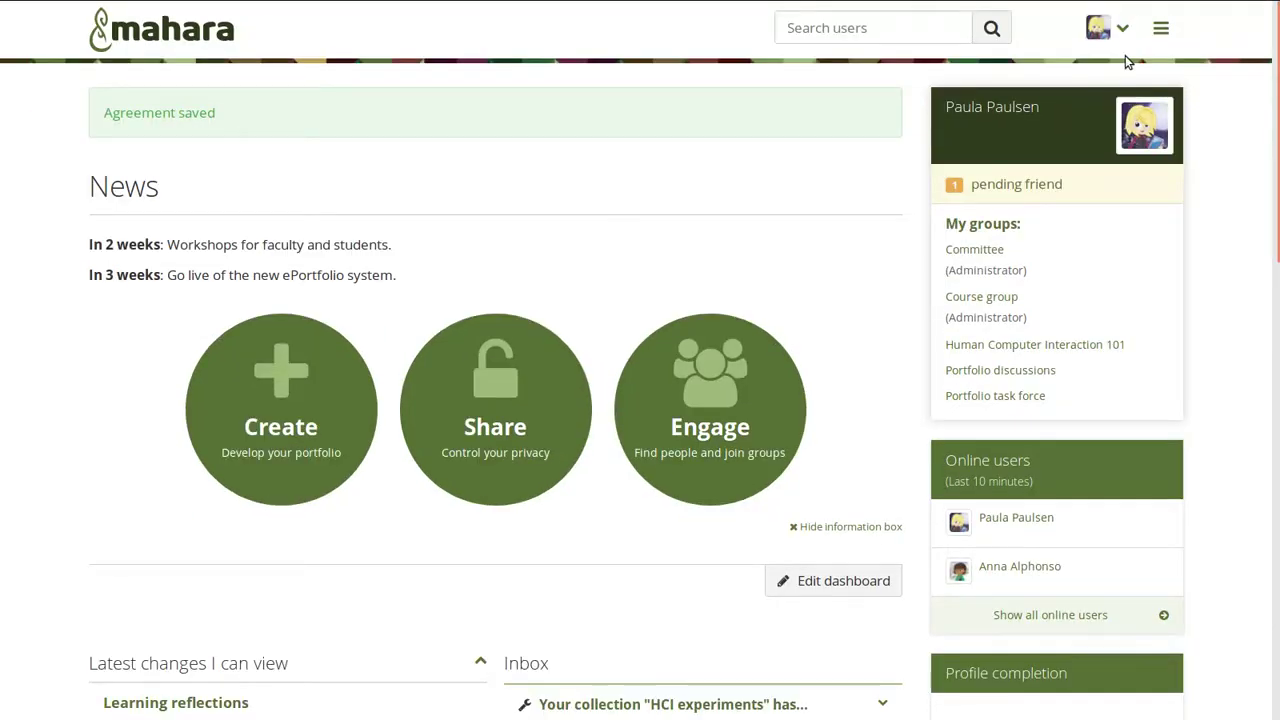
- Open the student's Legal consent page through the account menu's Settings
{"action": "left_click", "coordinate": [1123, 30]}
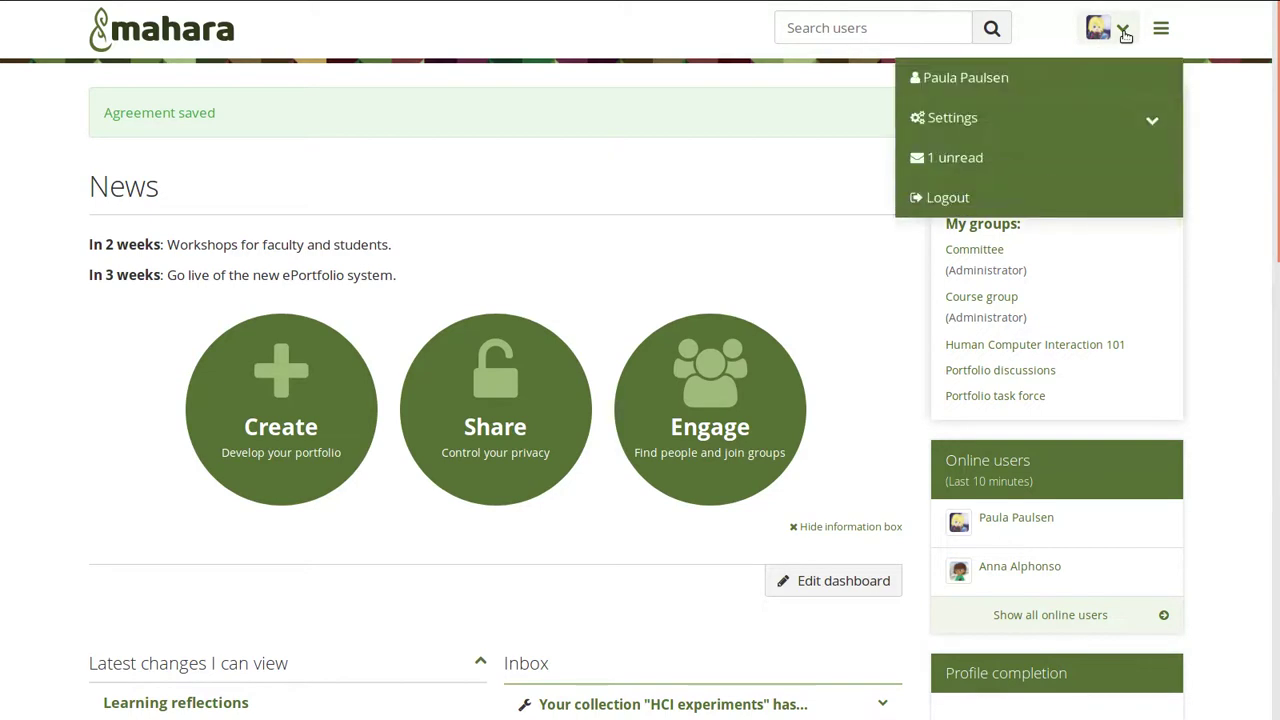
{"action": "left_click", "coordinate": [1150, 118]}
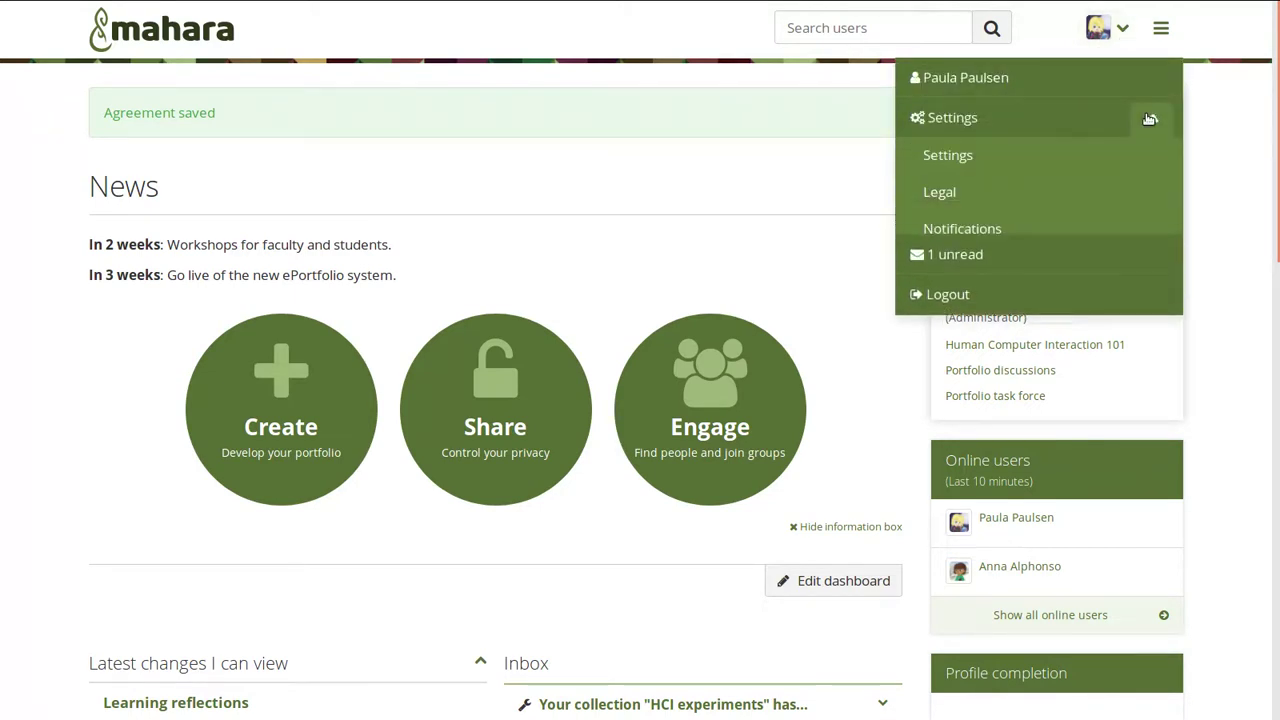
{"action": "left_click", "coordinate": [944, 193]}
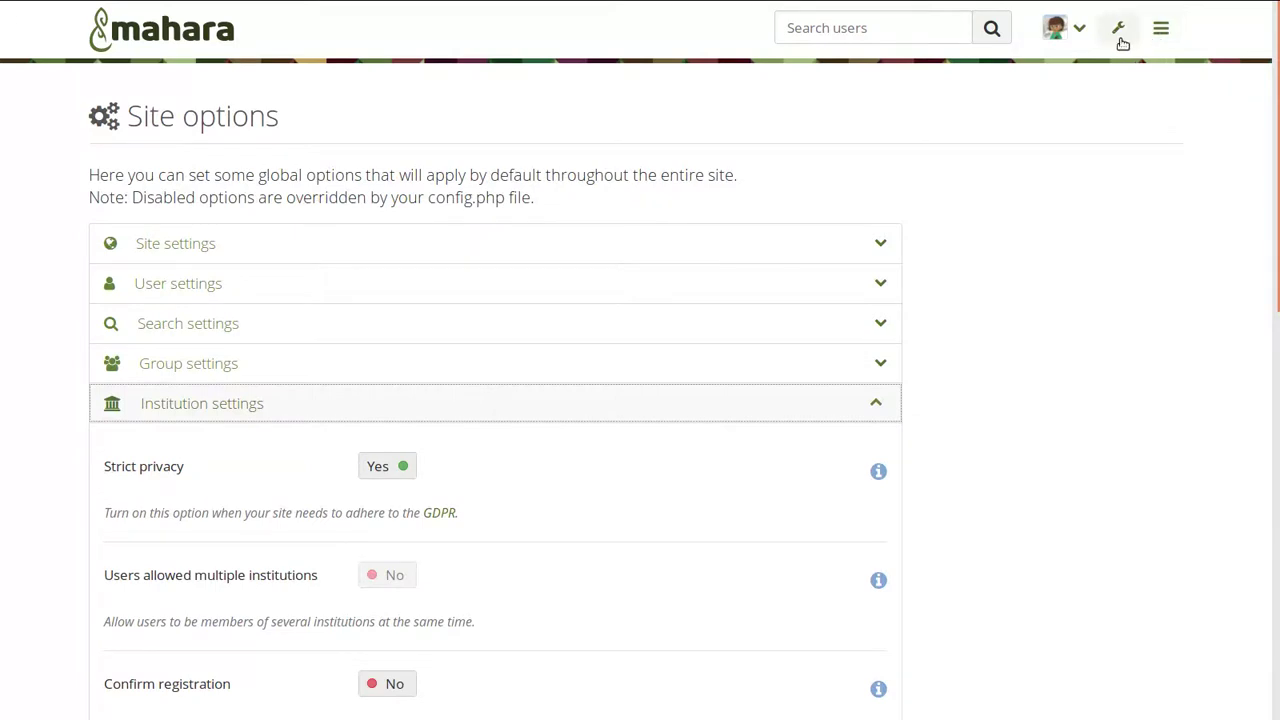
- Go to Configure site > Legal from the wrench Administration menu
{"action": "left_click", "coordinate": [1120, 29]}
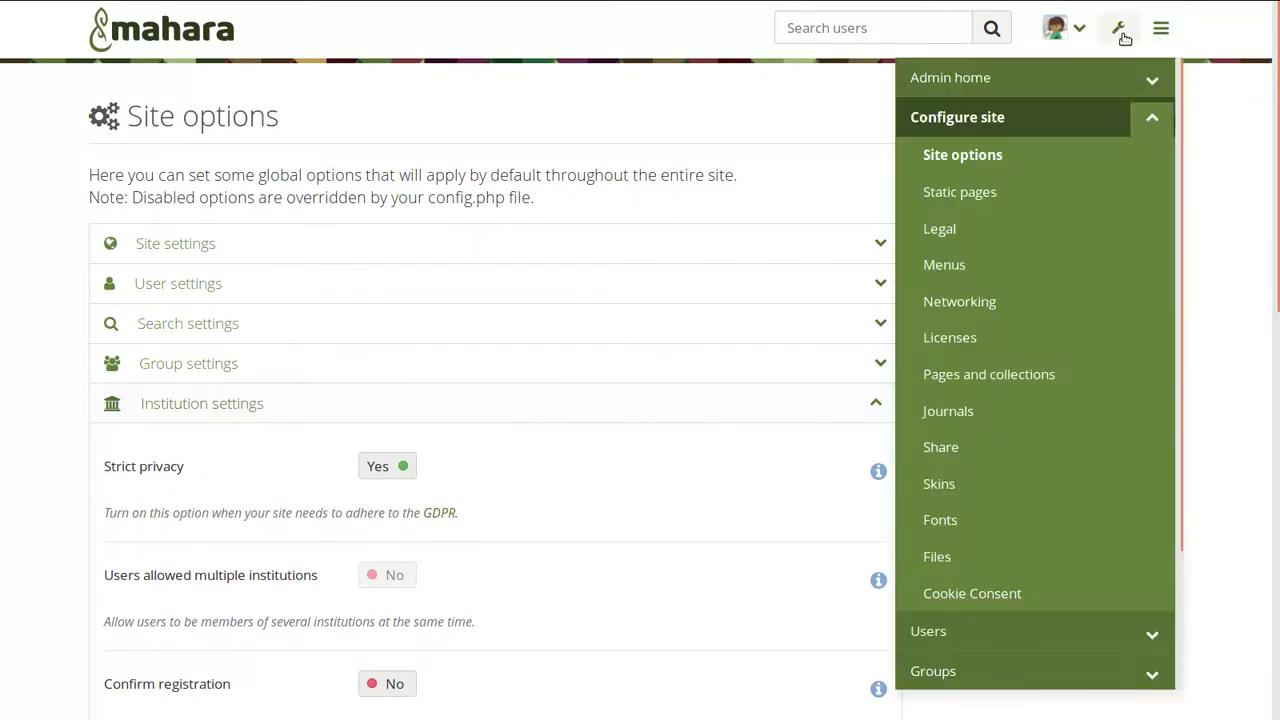
{"action": "left_click", "coordinate": [940, 229]}
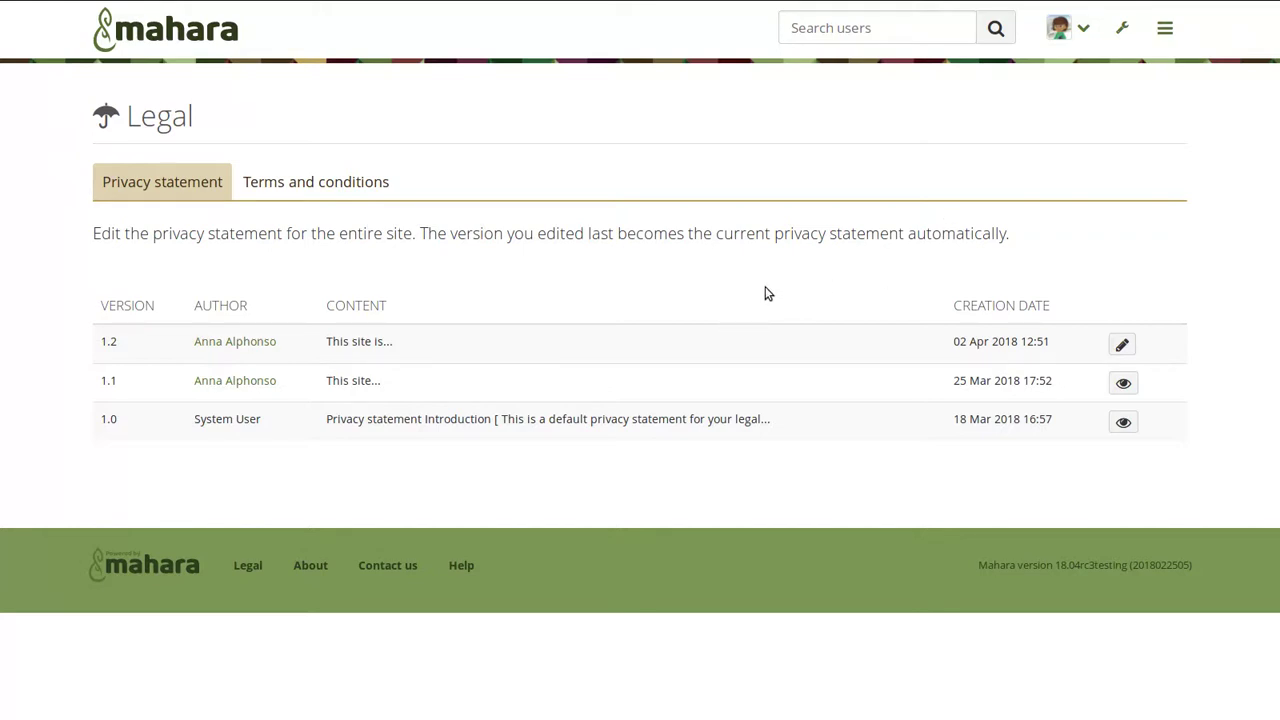
- Edit version 1.2 into version 1.3 with text 'This site is now' and save it
{"action": "left_click", "coordinate": [1122, 345]}
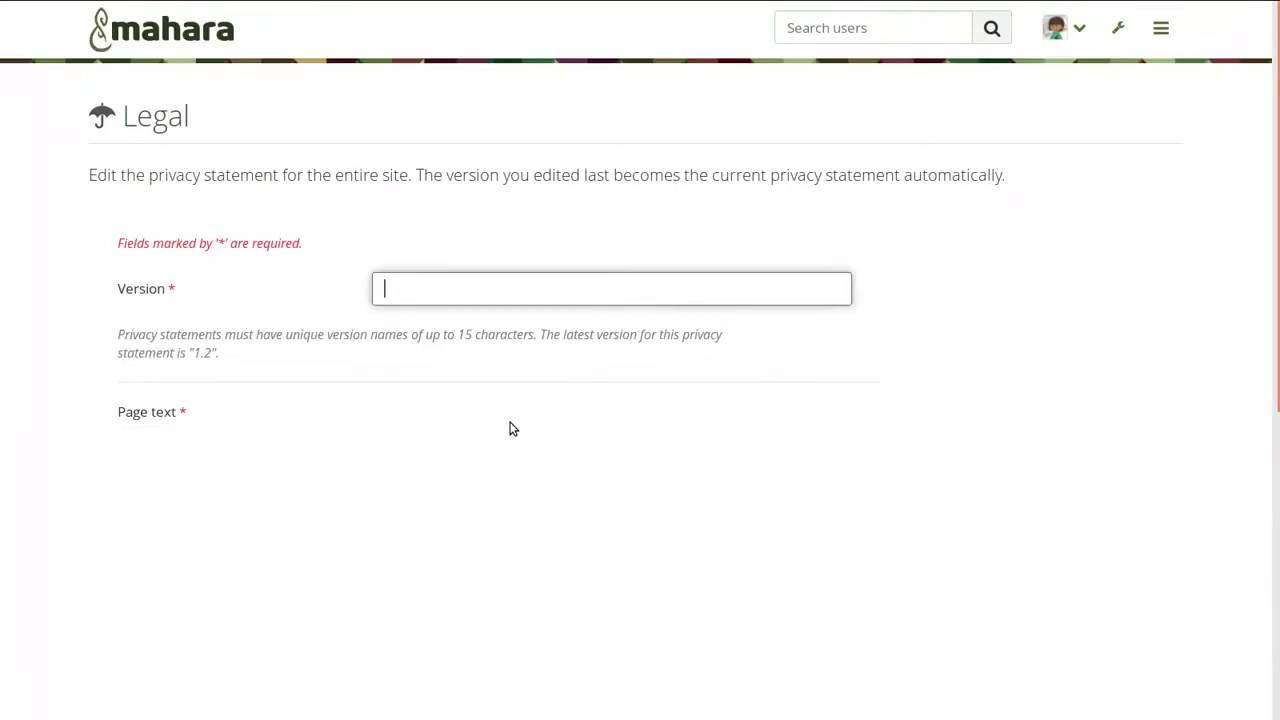
{"action": "left_click", "coordinate": [215, 477]}
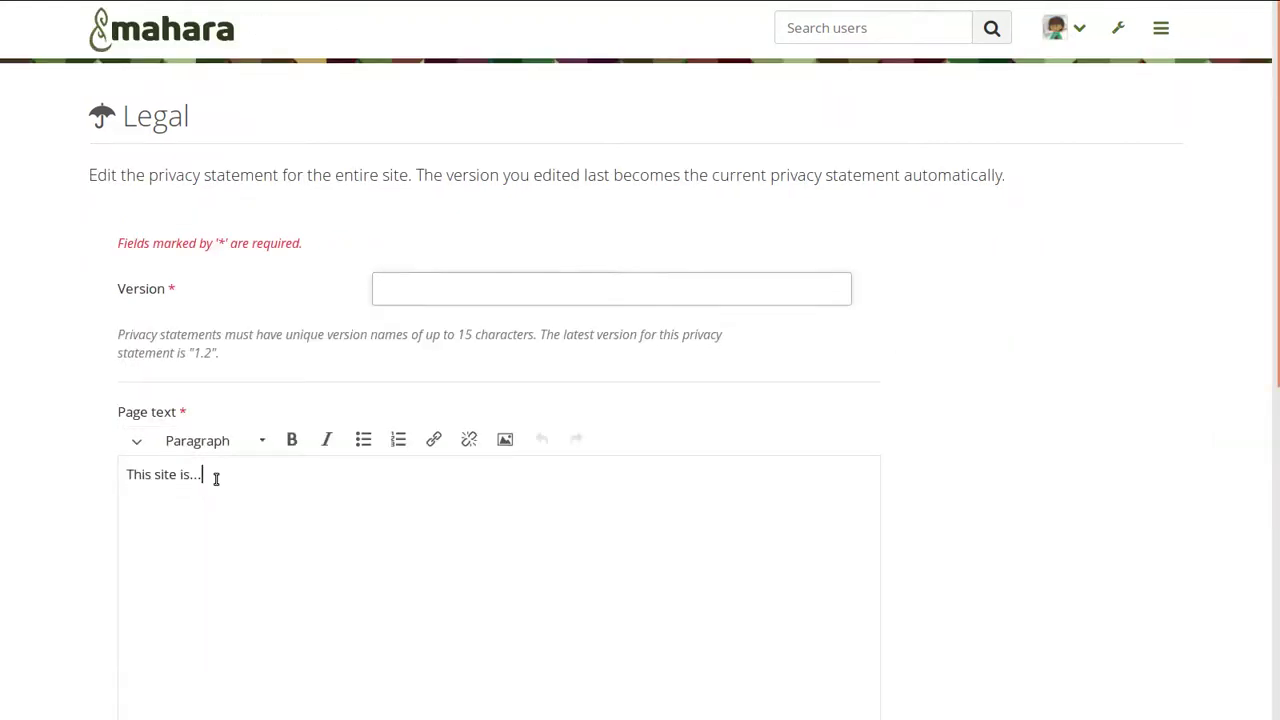
{"action": "key", "text": "BackSpace"}
{"action": "key", "text": "BackSpace"}
{"action": "key", "text": "BackSpace"}
{"action": "type", "text": "now"}
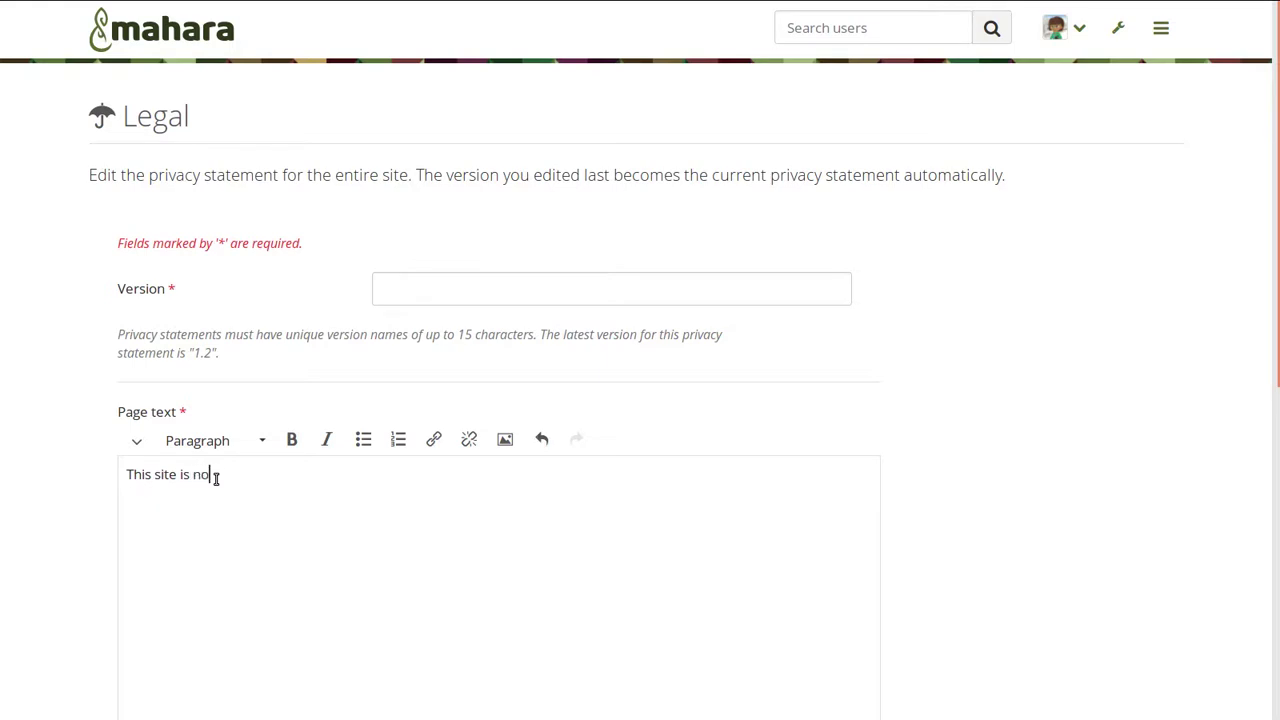
{"action": "left_click", "coordinate": [406, 292]}
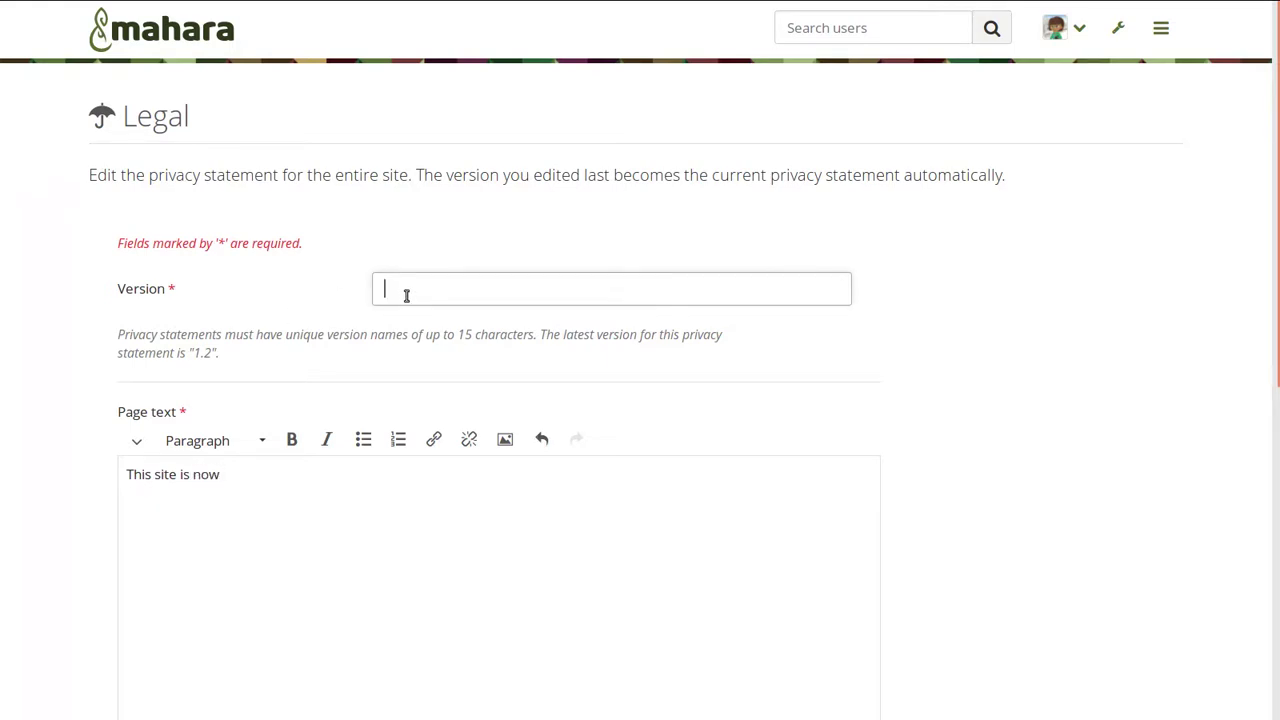
{"action": "type", "text": "1.3"}
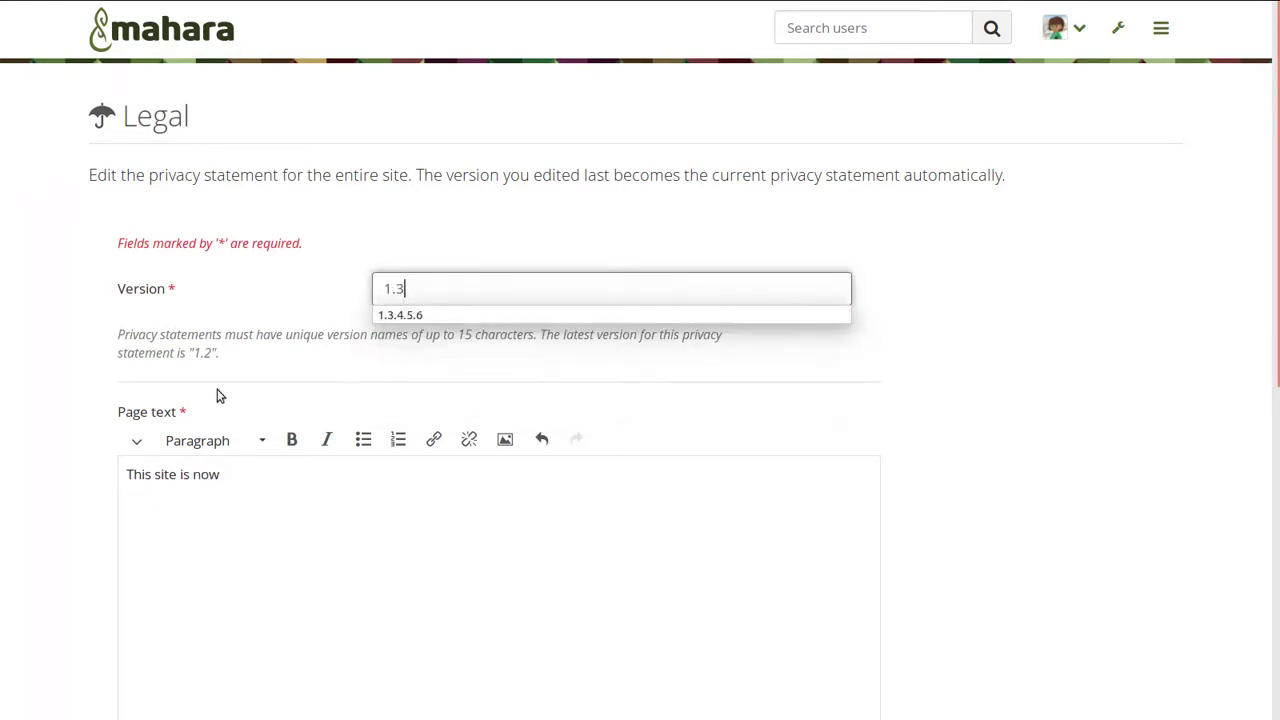
{"action": "scroll", "coordinate": [80, 390], "scroll_direction": "down", "scroll_amount": 5}
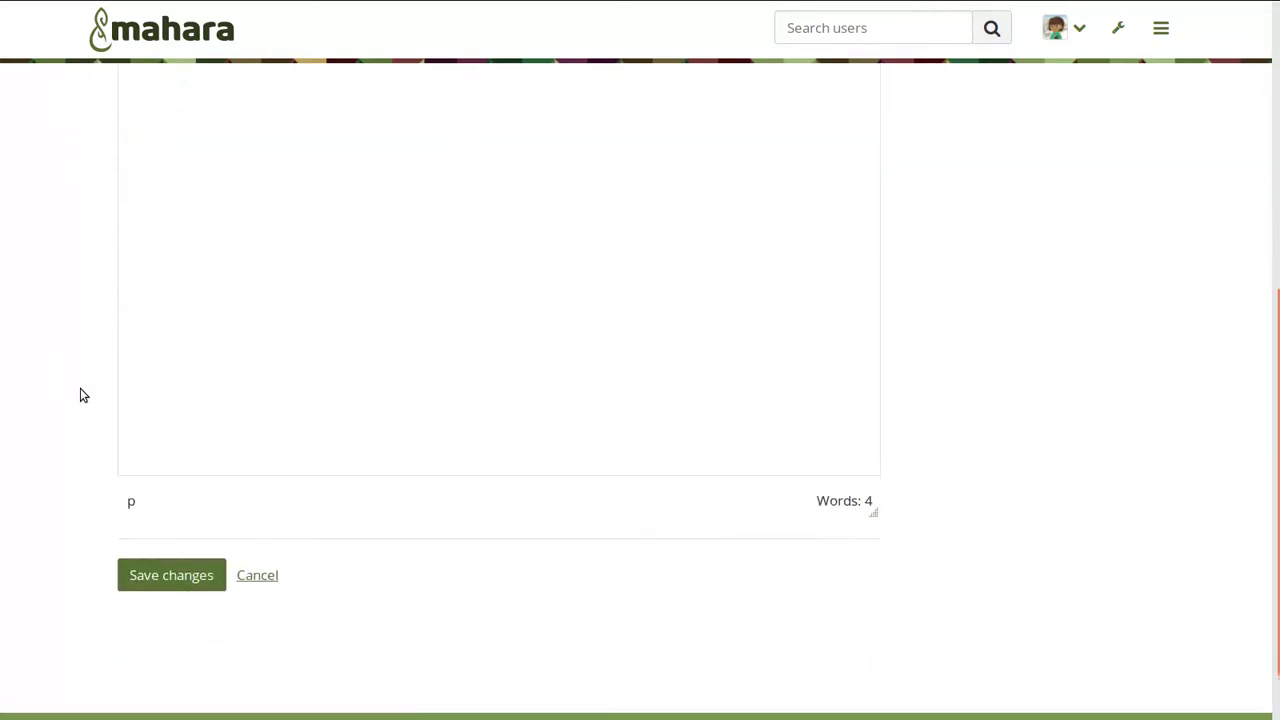
{"action": "left_click", "coordinate": [171, 574]}
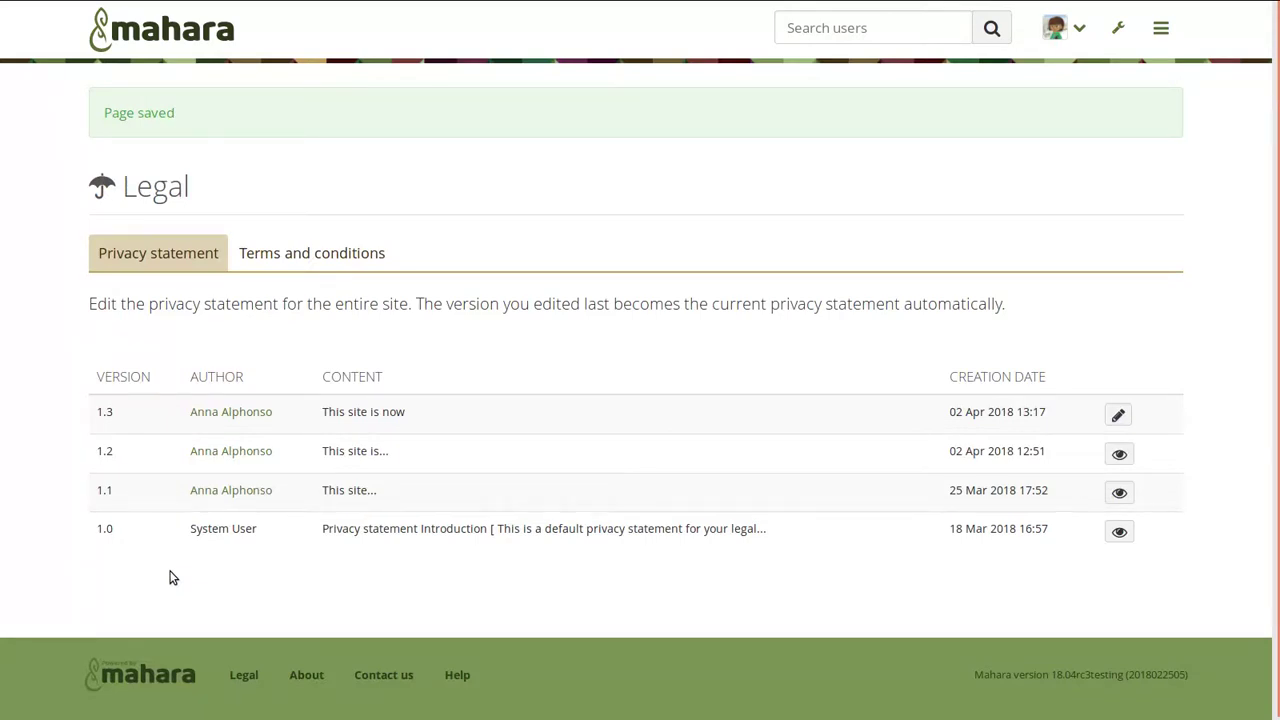
- Reload the student's Legal page and save Yes consent to the updated site privacy statement
{"action": "key", "text": "alt+Tab"}
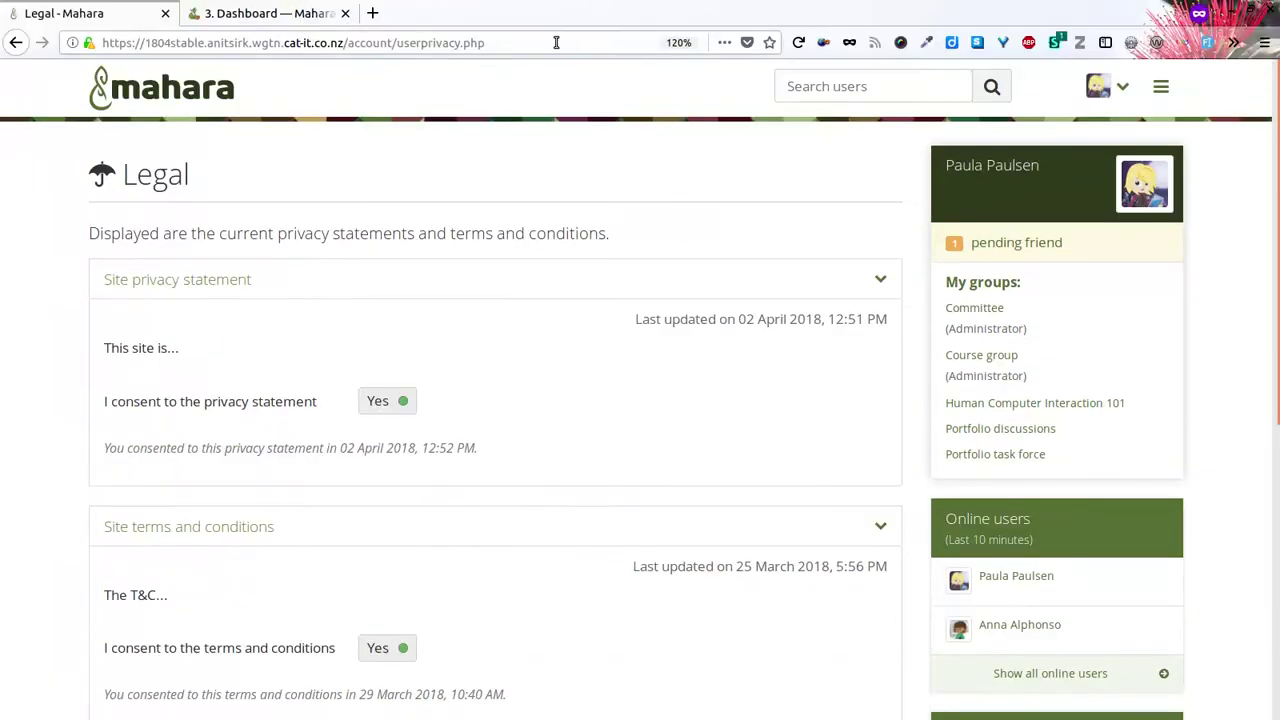
{"action": "left_click", "coordinate": [553, 43]}
{"action": "key", "text": "Return"}
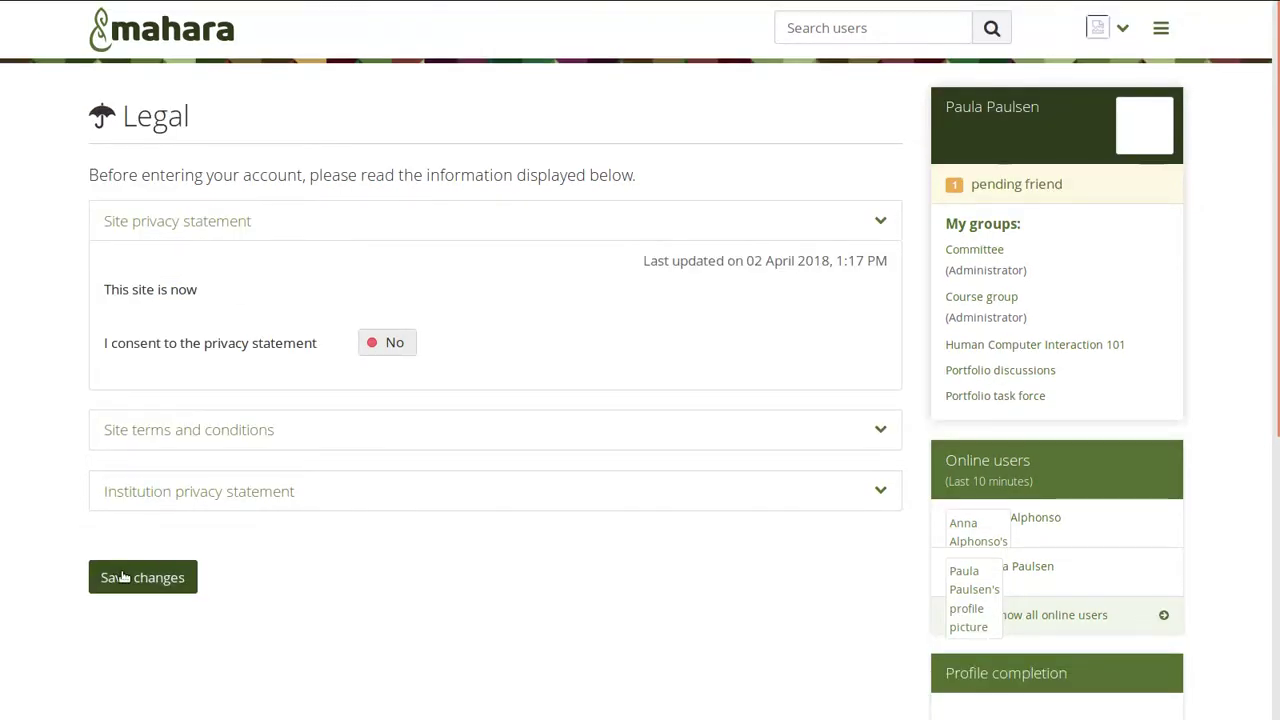
{"action": "left_click", "coordinate": [400, 342]}
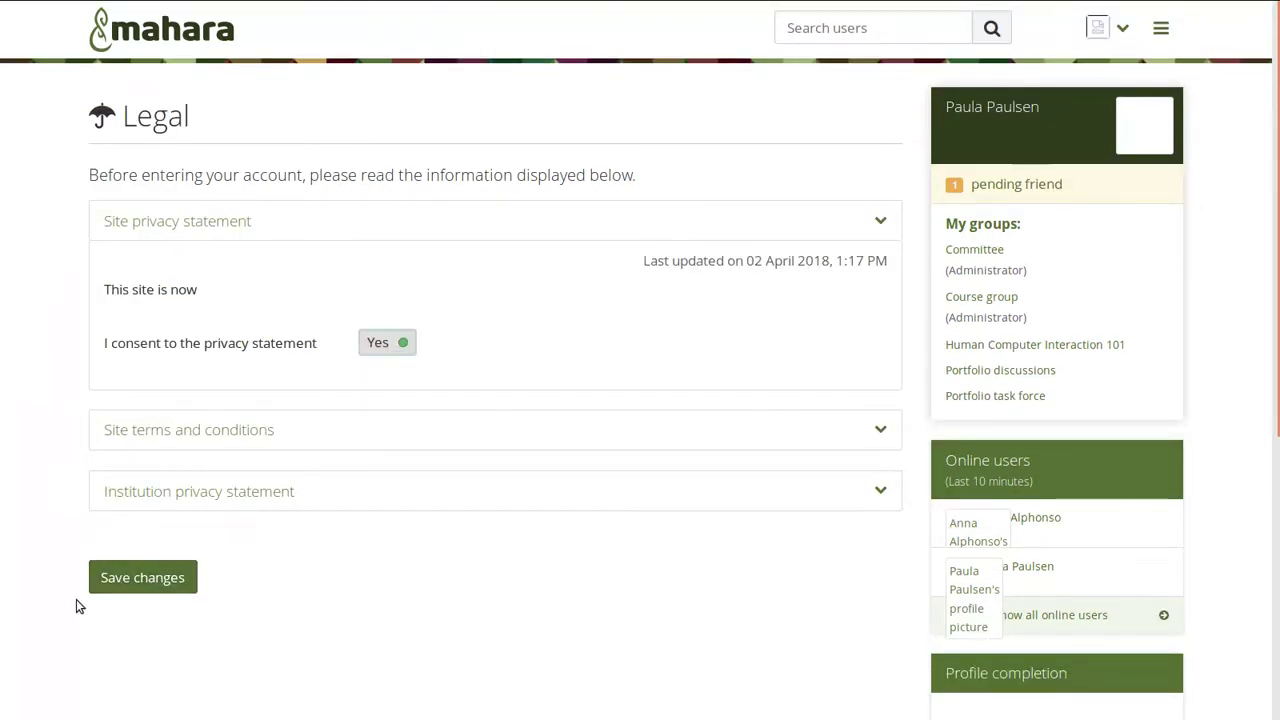
{"action": "left_click", "coordinate": [143, 577]}
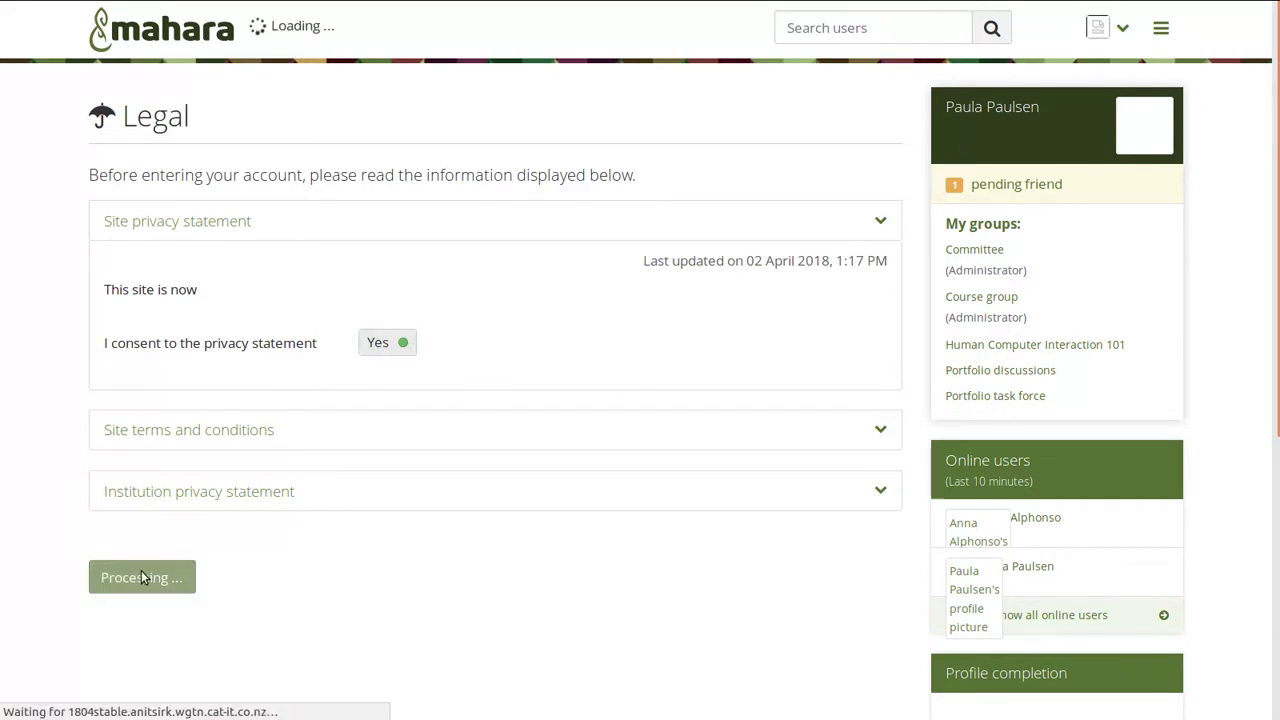
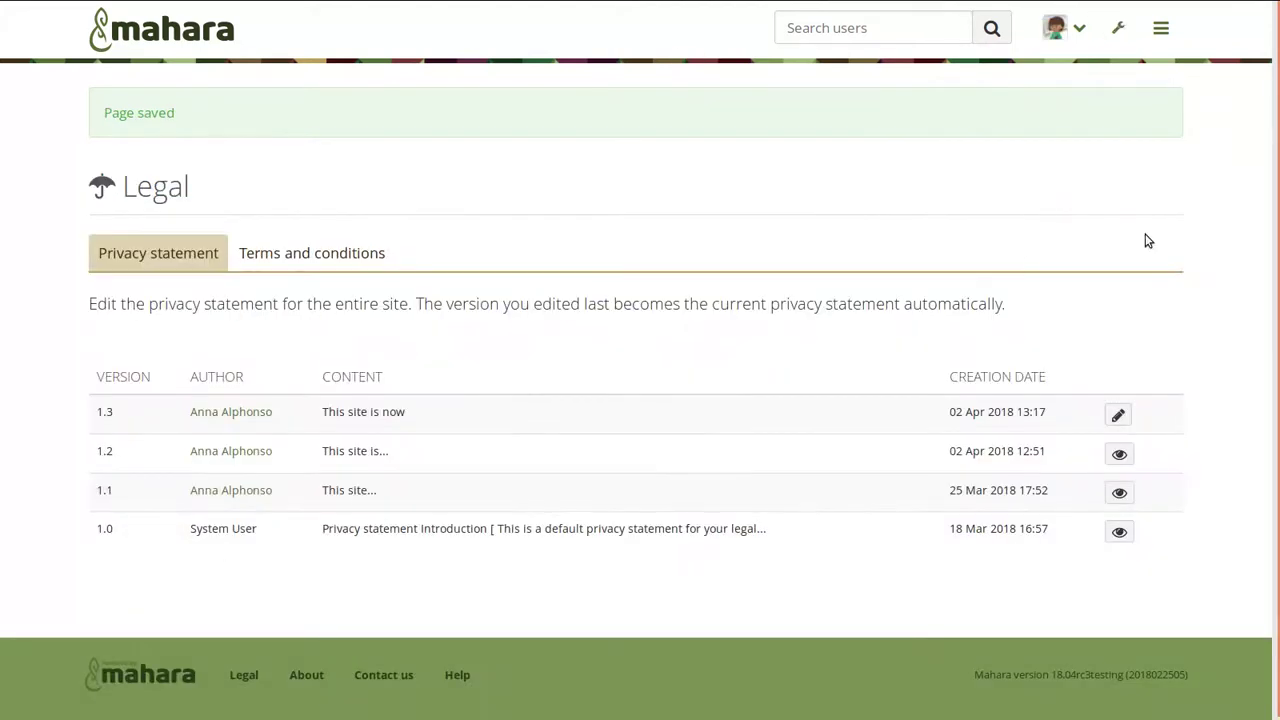
- Generate a Legal consent report for all institutions, 2 March to 2 April 2018
{"action": "left_click", "coordinate": [1120, 36]}
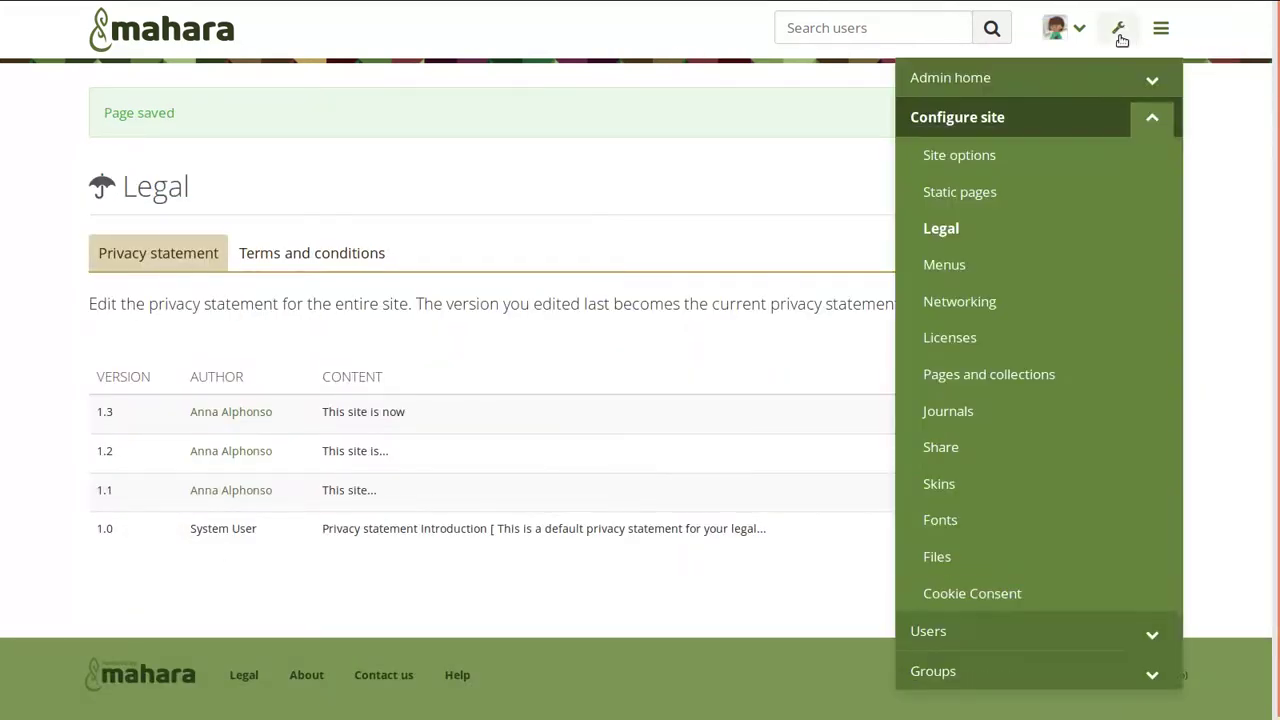
{"action": "scroll", "coordinate": [1118, 515], "scroll_direction": "down", "scroll_amount": 1}
{"action": "scroll", "coordinate": [1118, 515], "scroll_direction": "down", "scroll_amount": 1}
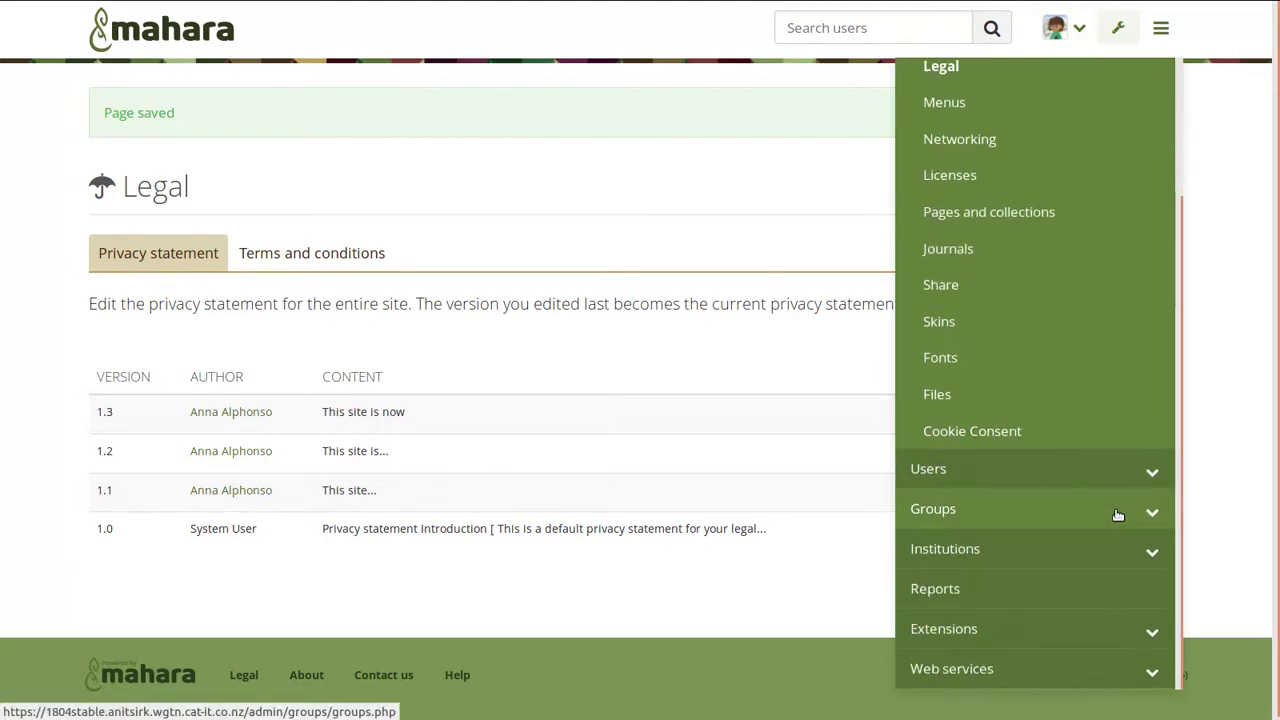
{"action": "left_click", "coordinate": [998, 590]}
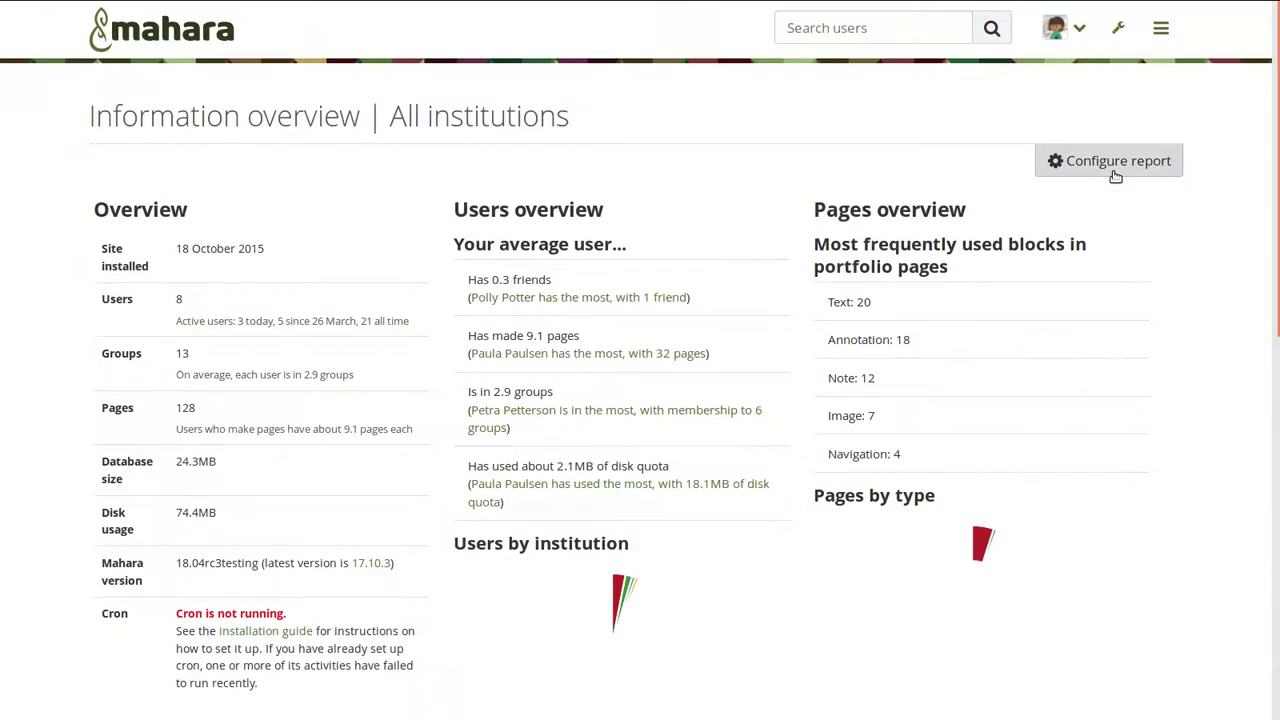
{"action": "left_click", "coordinate": [1092, 161]}
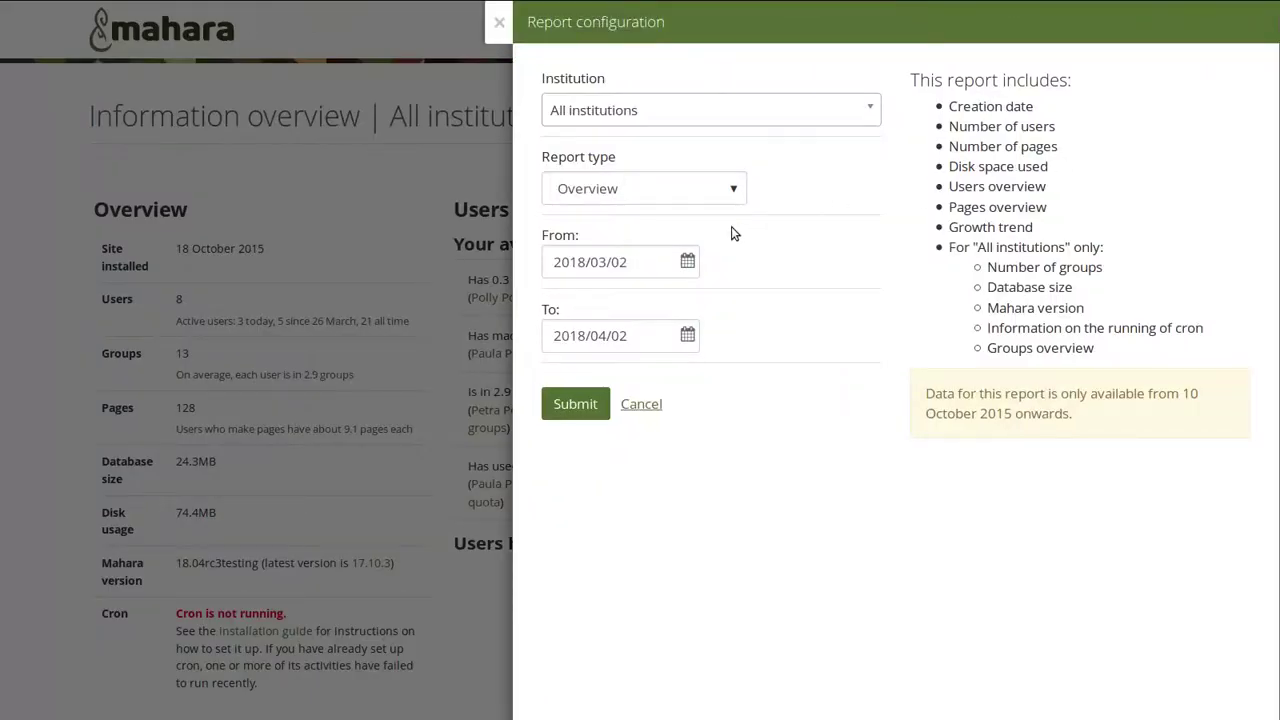
{"action": "left_click", "coordinate": [702, 189]}
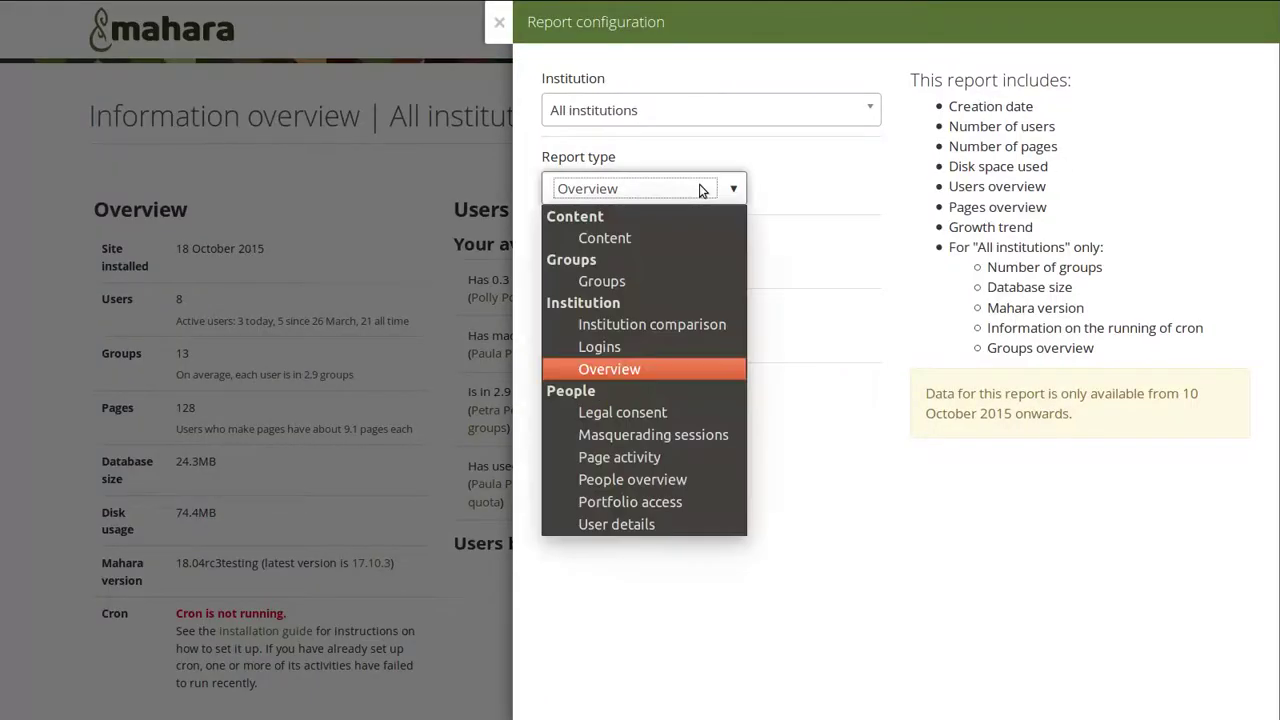
{"action": "left_click", "coordinate": [622, 412]}
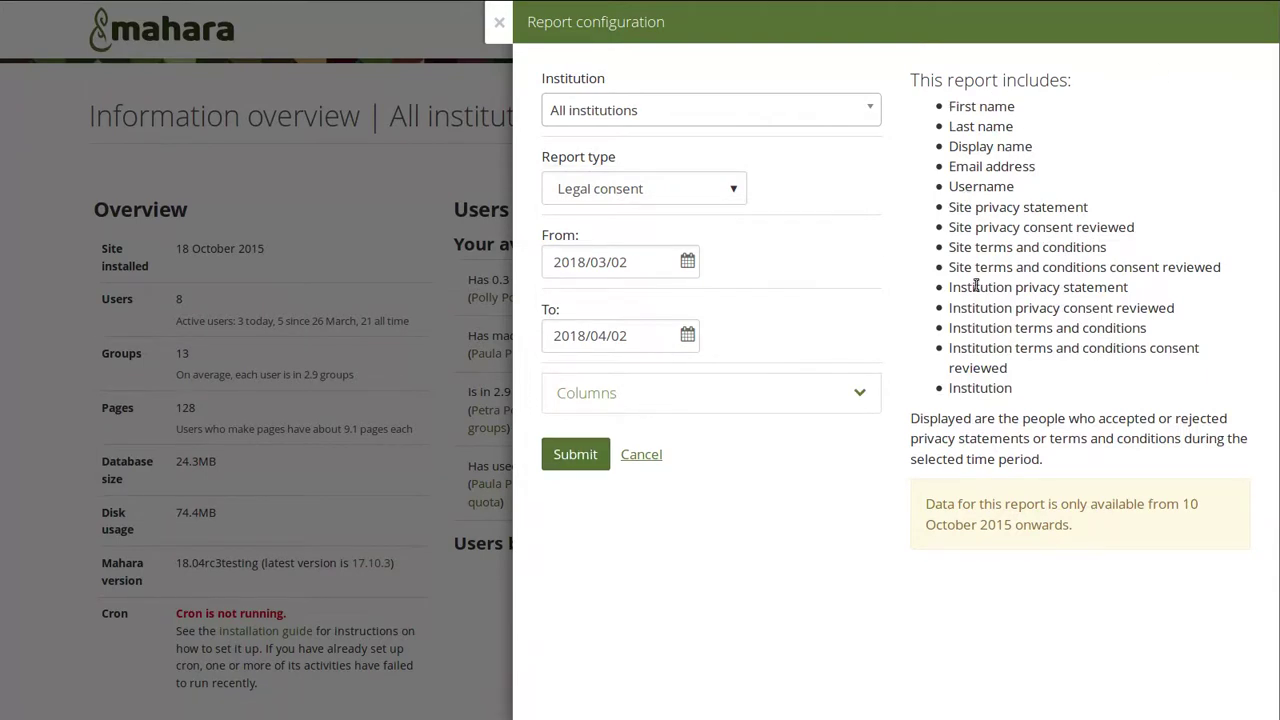
{"action": "left_click", "coordinate": [568, 454]}
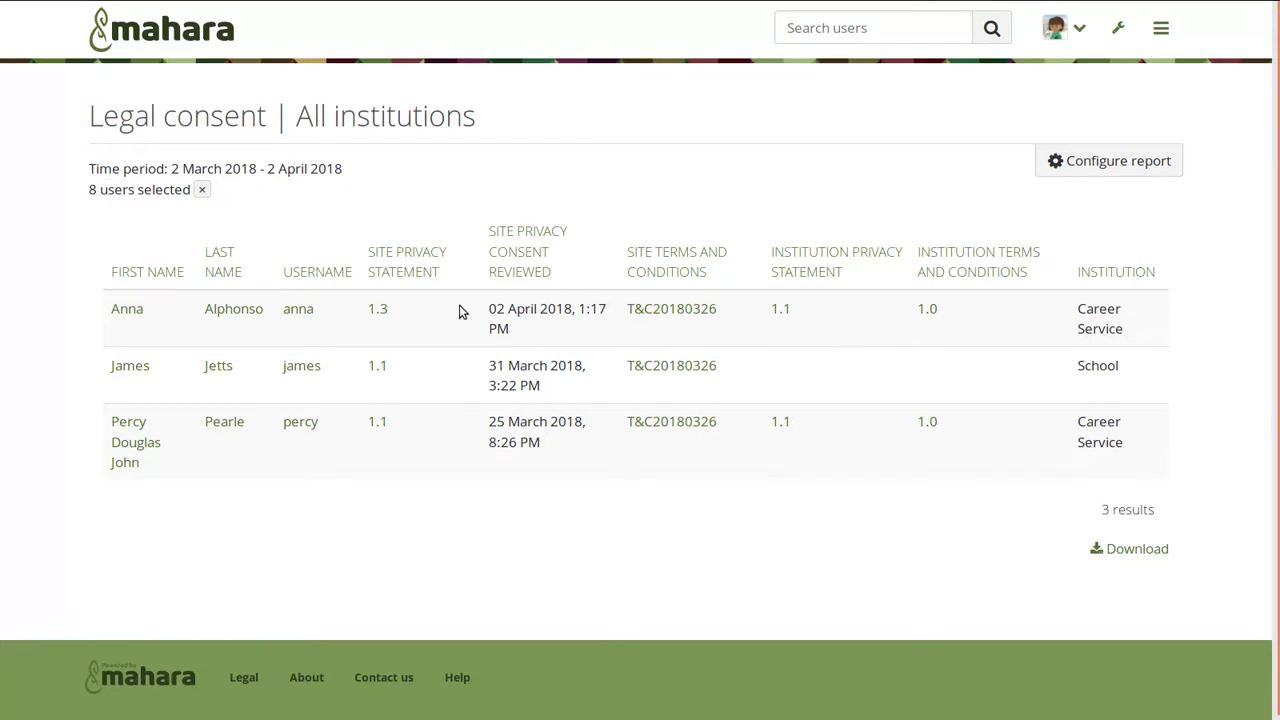
- View one user's privacy consent history from the report
{"action": "left_click", "coordinate": [380, 309]}
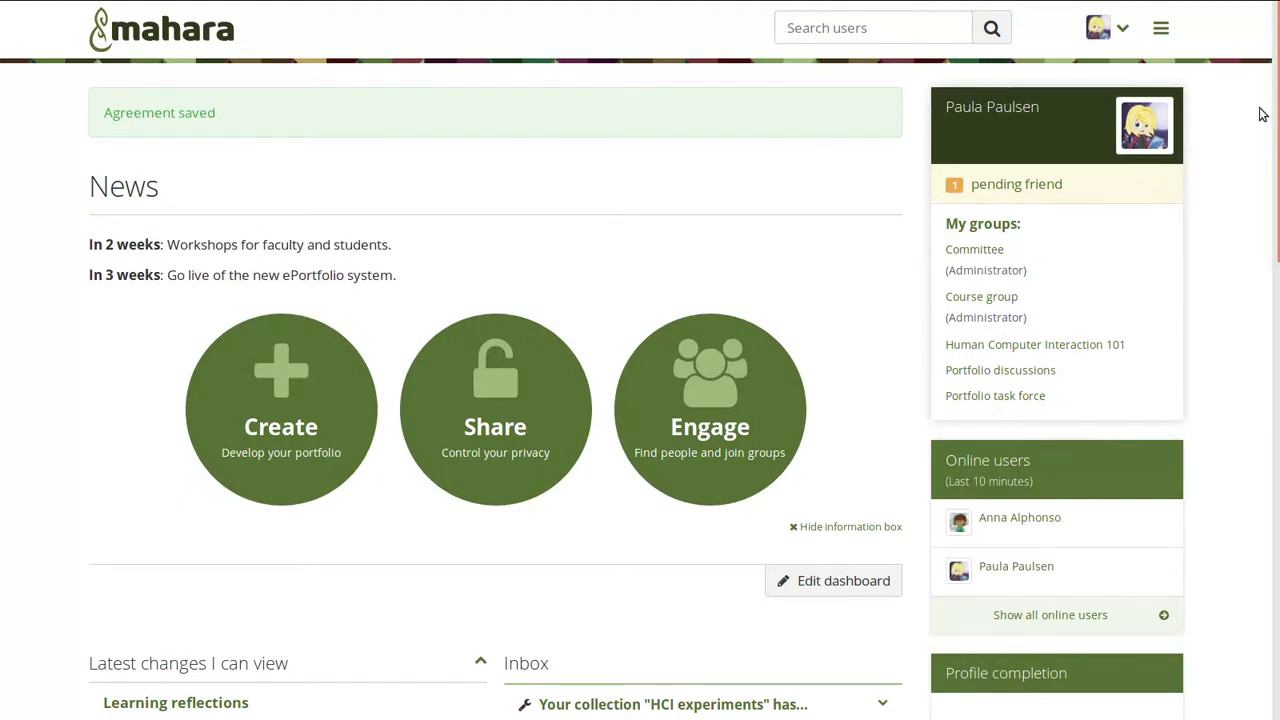
- Review the student's Legal consent page, then go to the account Settings page
{"action": "left_click", "coordinate": [1124, 35]}
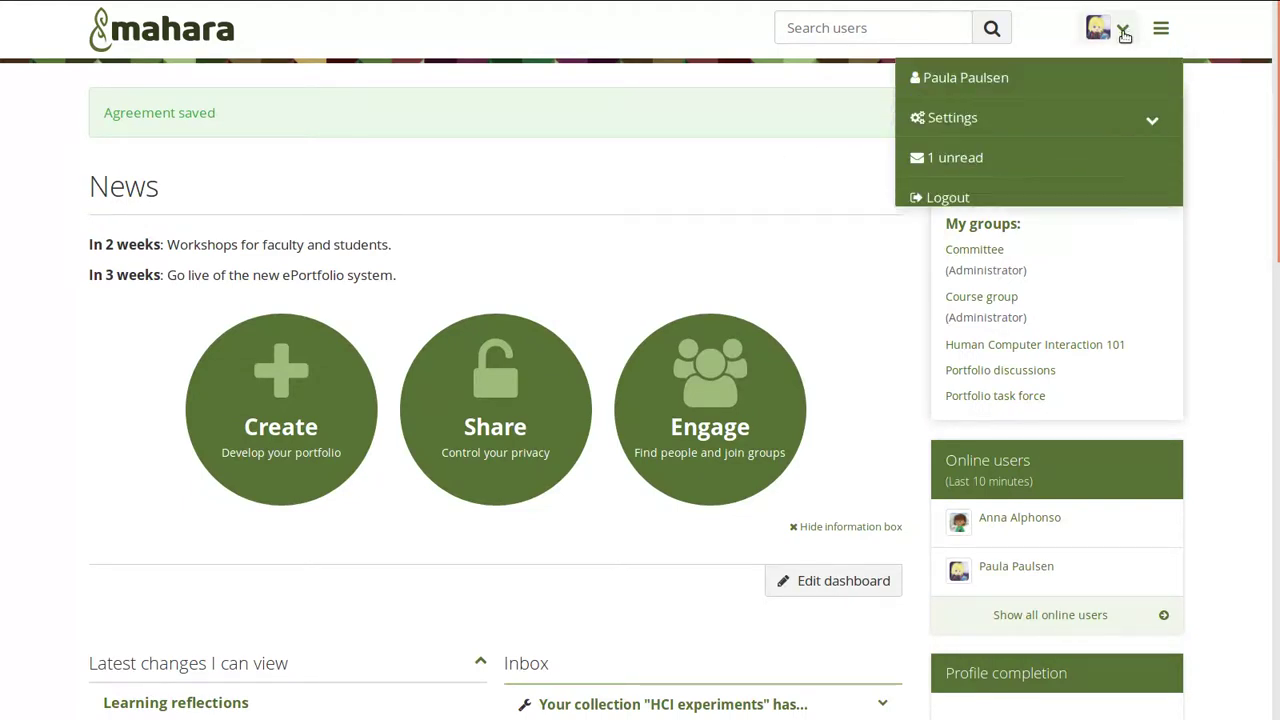
{"action": "left_click", "coordinate": [1153, 120]}
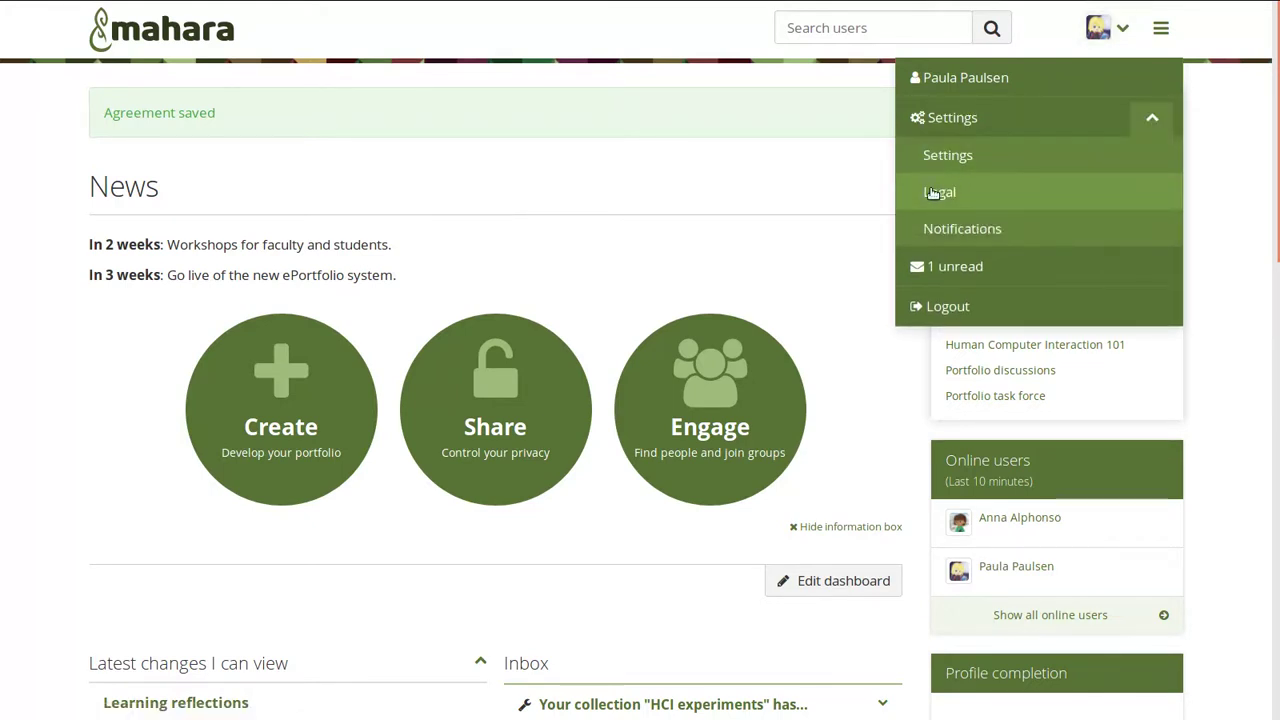
{"action": "left_click", "coordinate": [933, 193]}
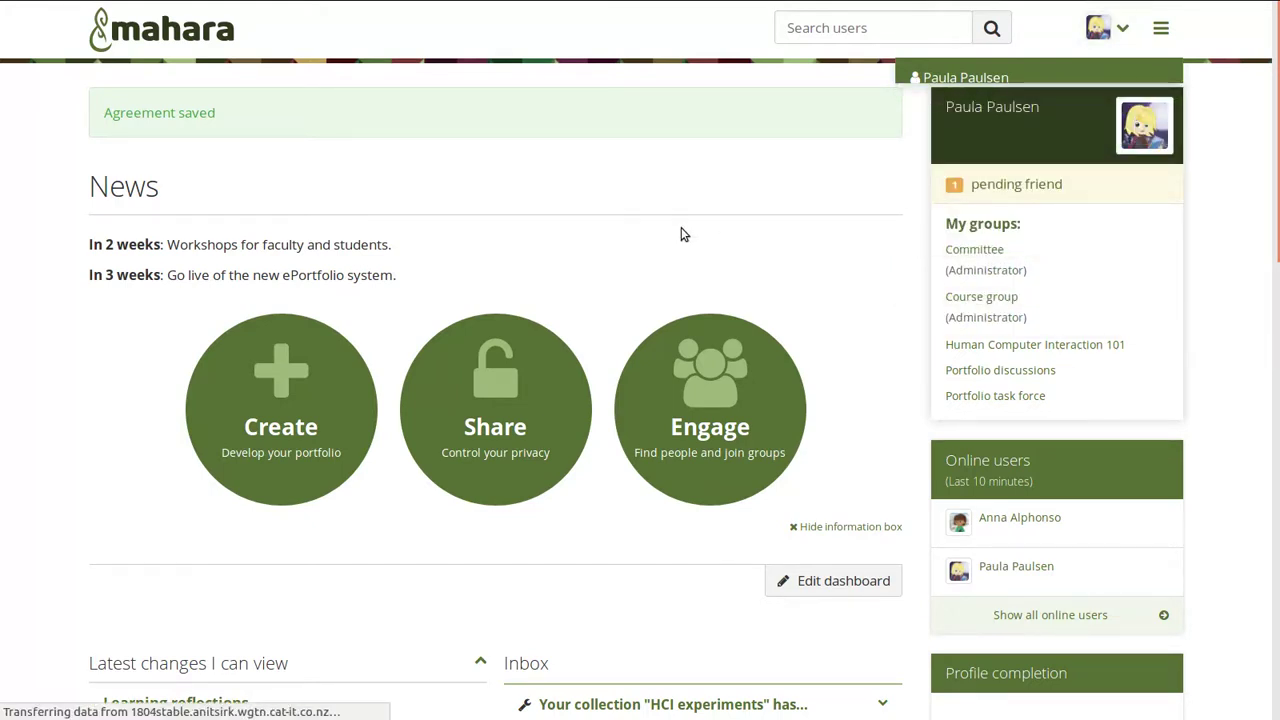
{"action": "key", "text": "F11"}
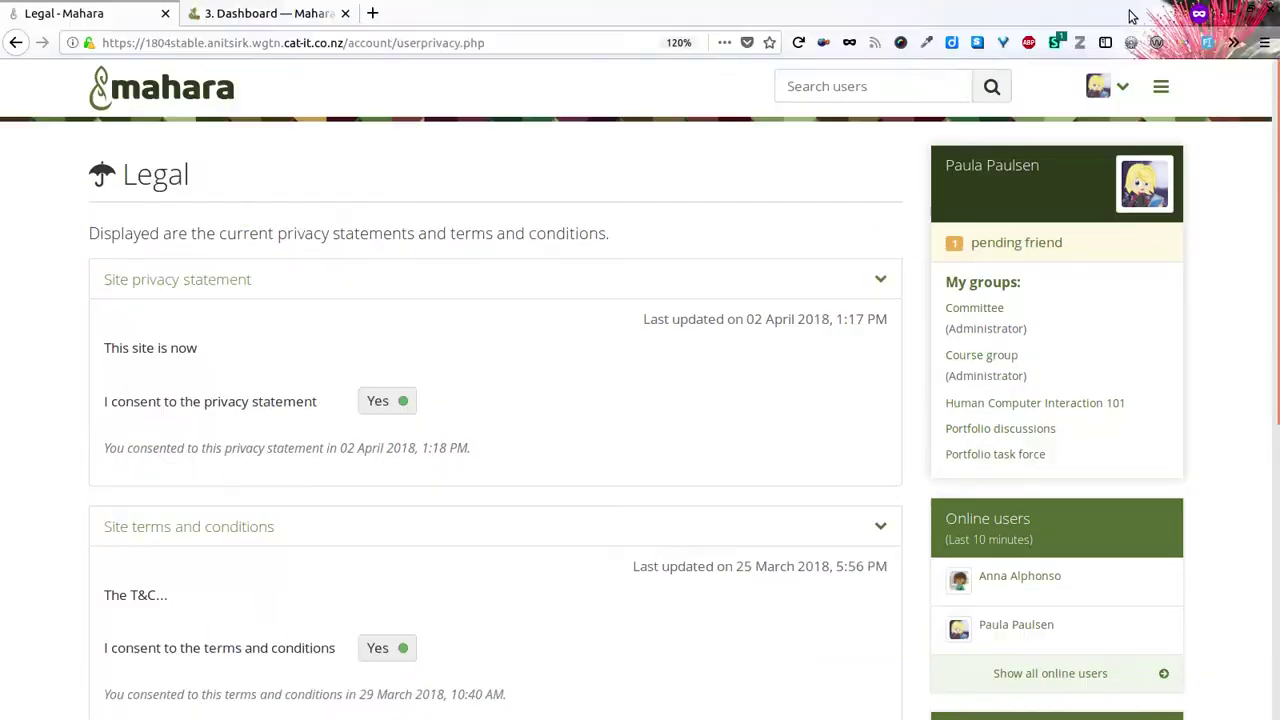
{"action": "left_click", "coordinate": [1126, 90]}
{"action": "key", "text": "F11"}
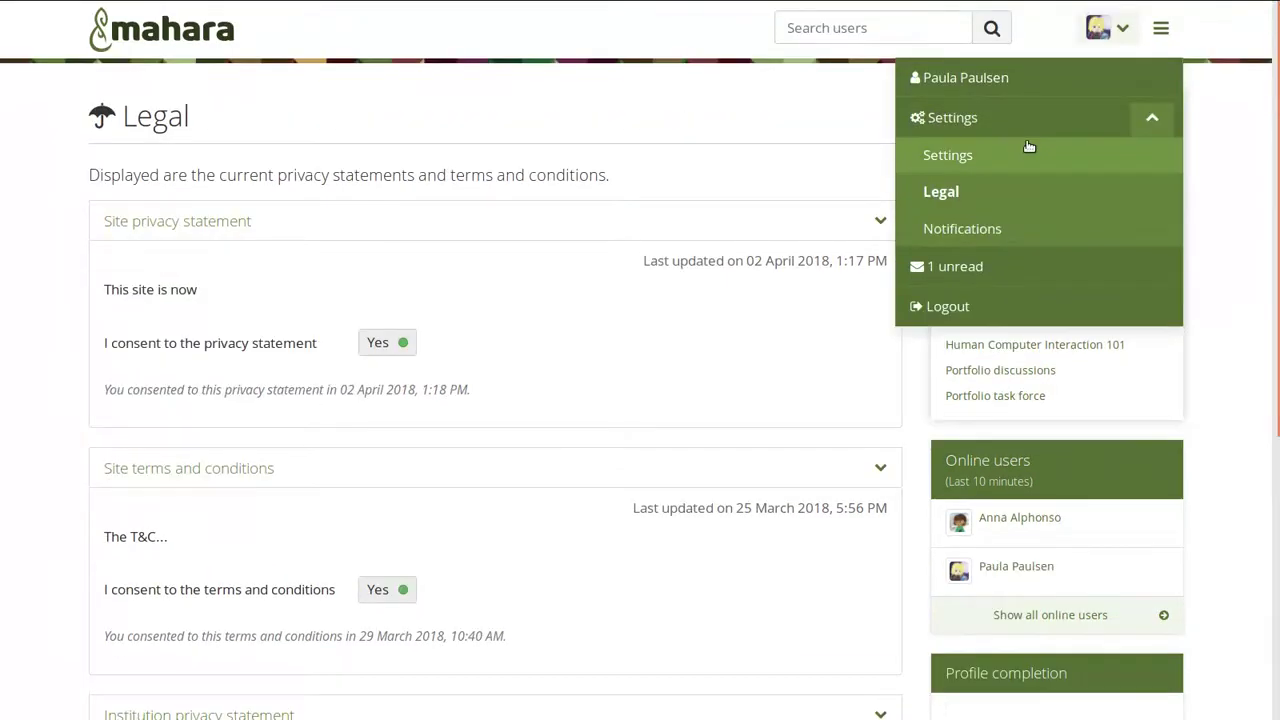
{"action": "left_click", "coordinate": [992, 158]}
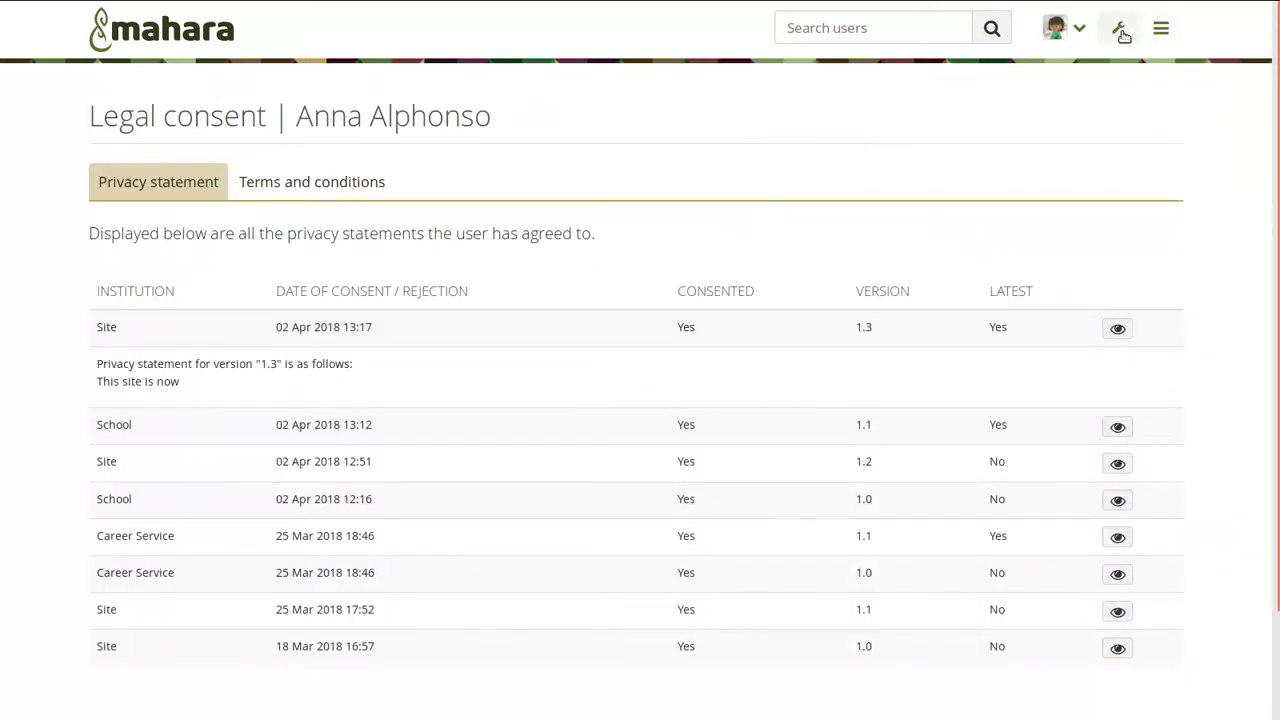
- Review Site options Institution settings showing Strict privacy and self-deletion review enabled
{"action": "left_click", "coordinate": [1120, 31]}
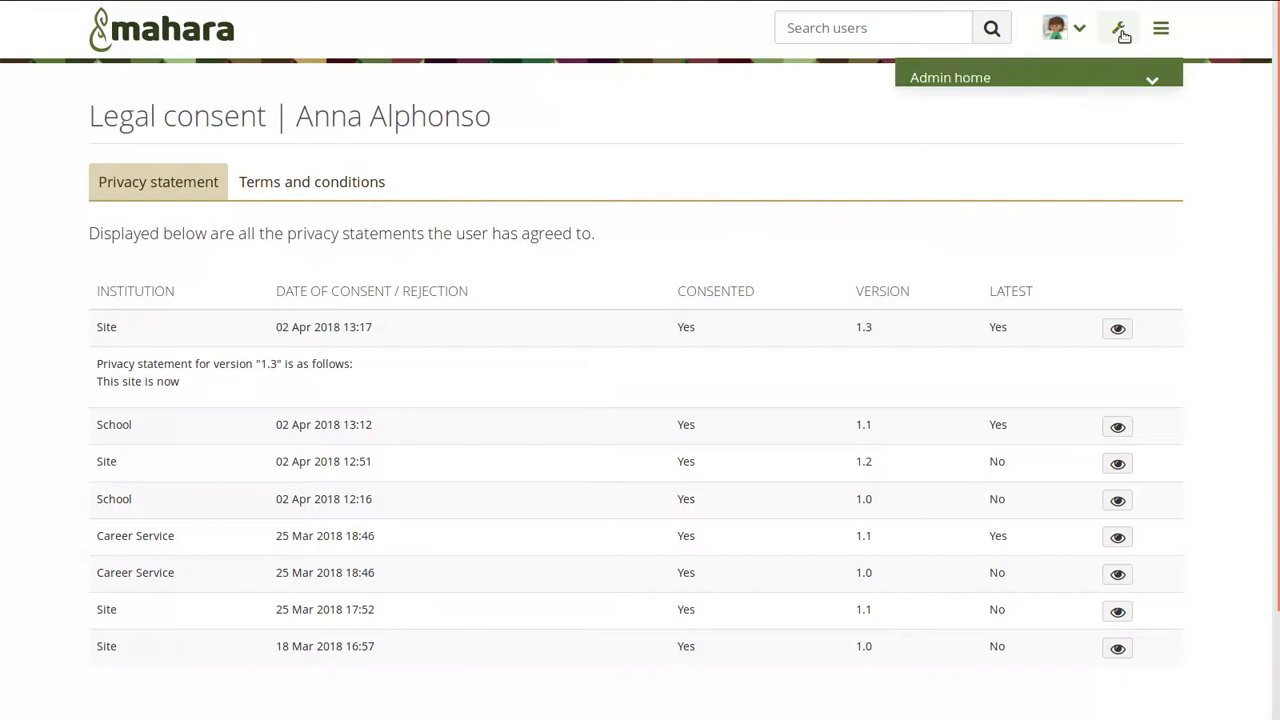
{"action": "left_click", "coordinate": [1053, 124]}
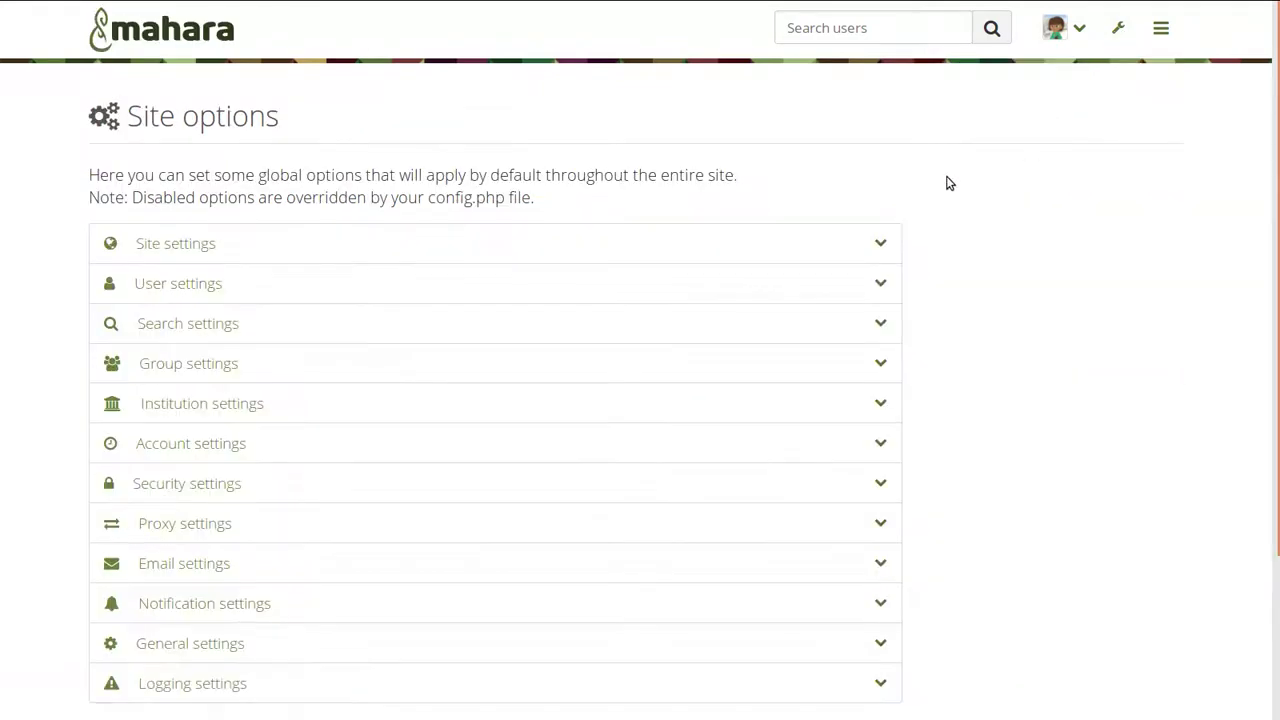
{"action": "left_click", "coordinate": [378, 403]}
{"action": "scroll", "coordinate": [518, 533], "scroll_direction": "down", "scroll_amount": 5}
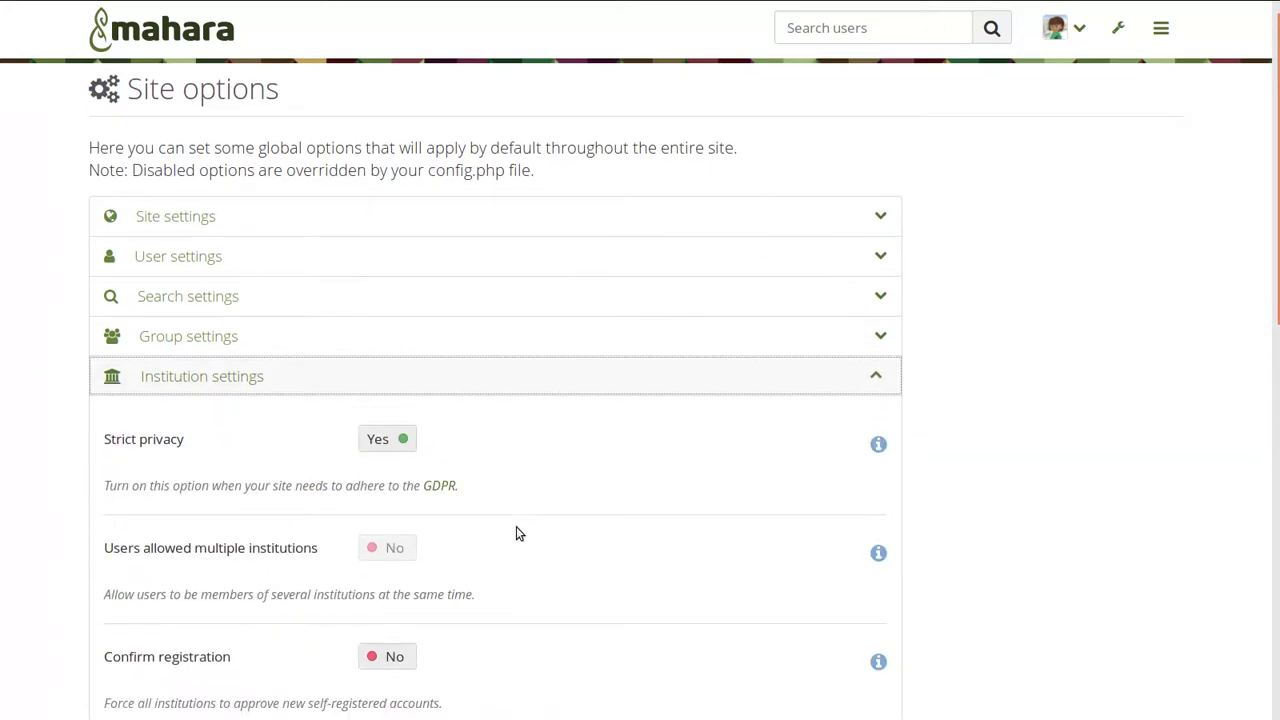
{"action": "scroll", "coordinate": [516, 533], "scroll_direction": "down", "scroll_amount": 3}
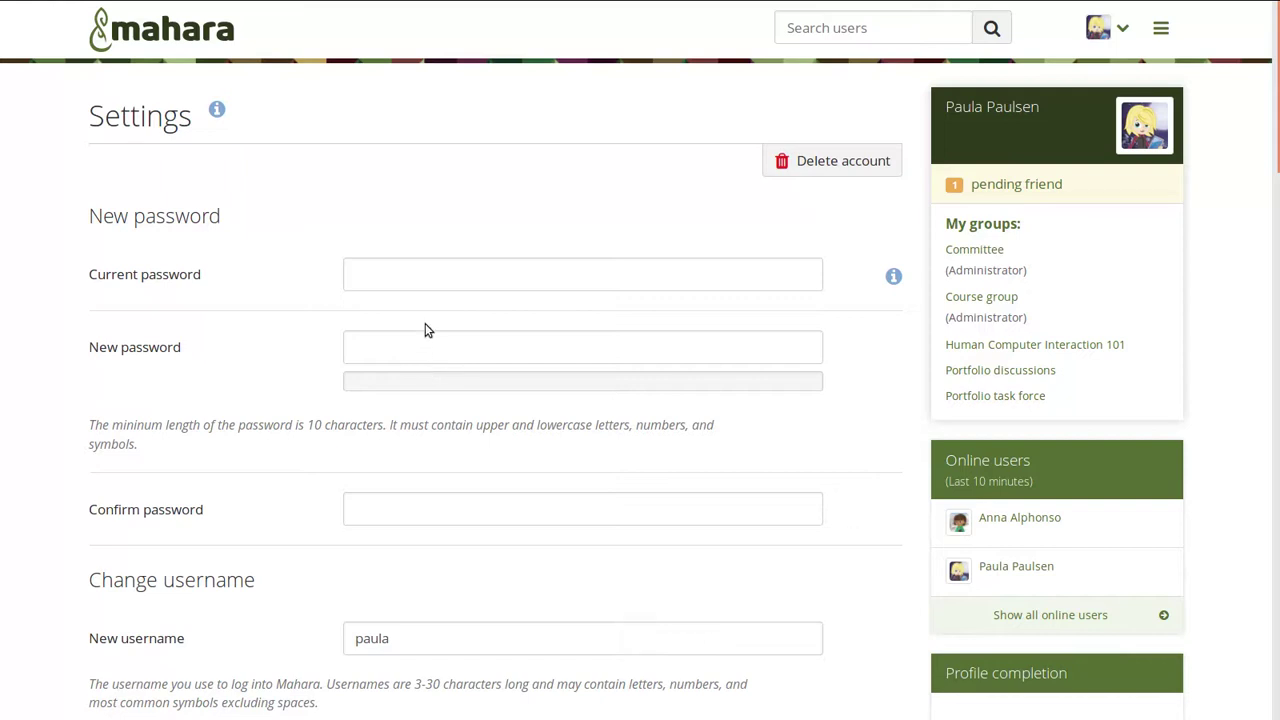
- Request deletion of the student account with the reason 'I am finishing school.'
{"action": "left_click", "coordinate": [837, 167]}
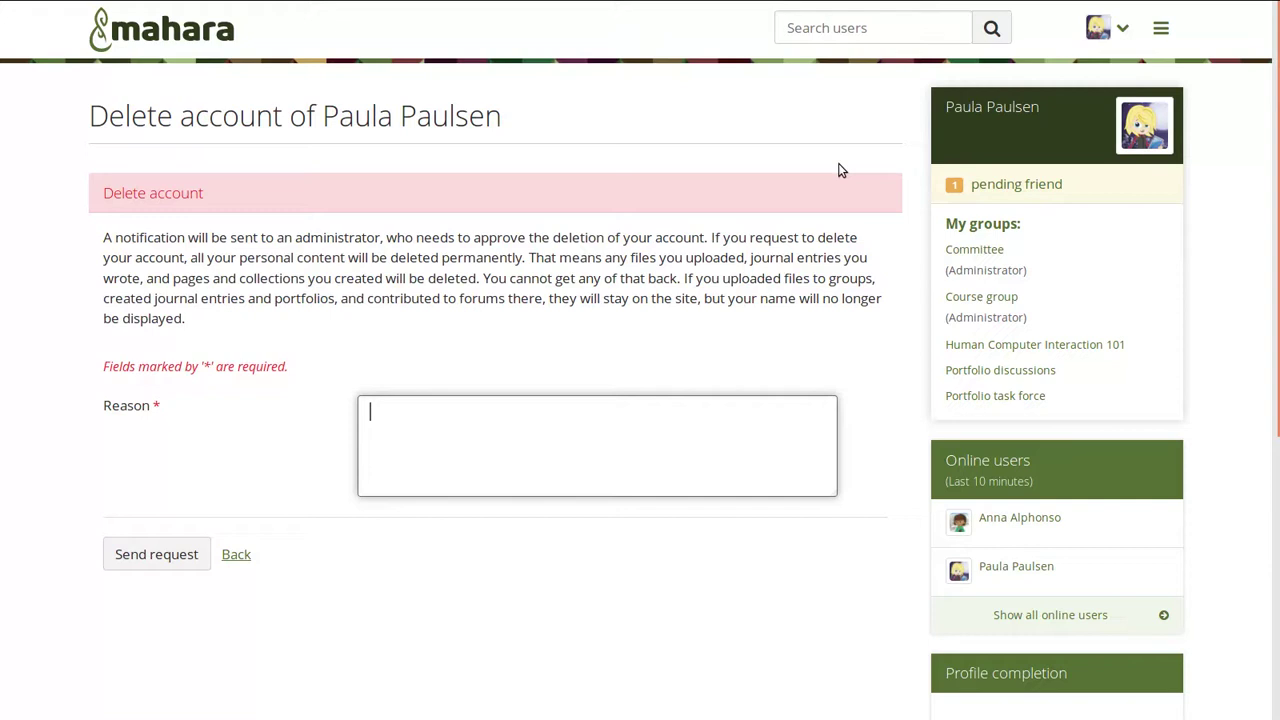
{"action": "type", "text": "I am finishing school"}
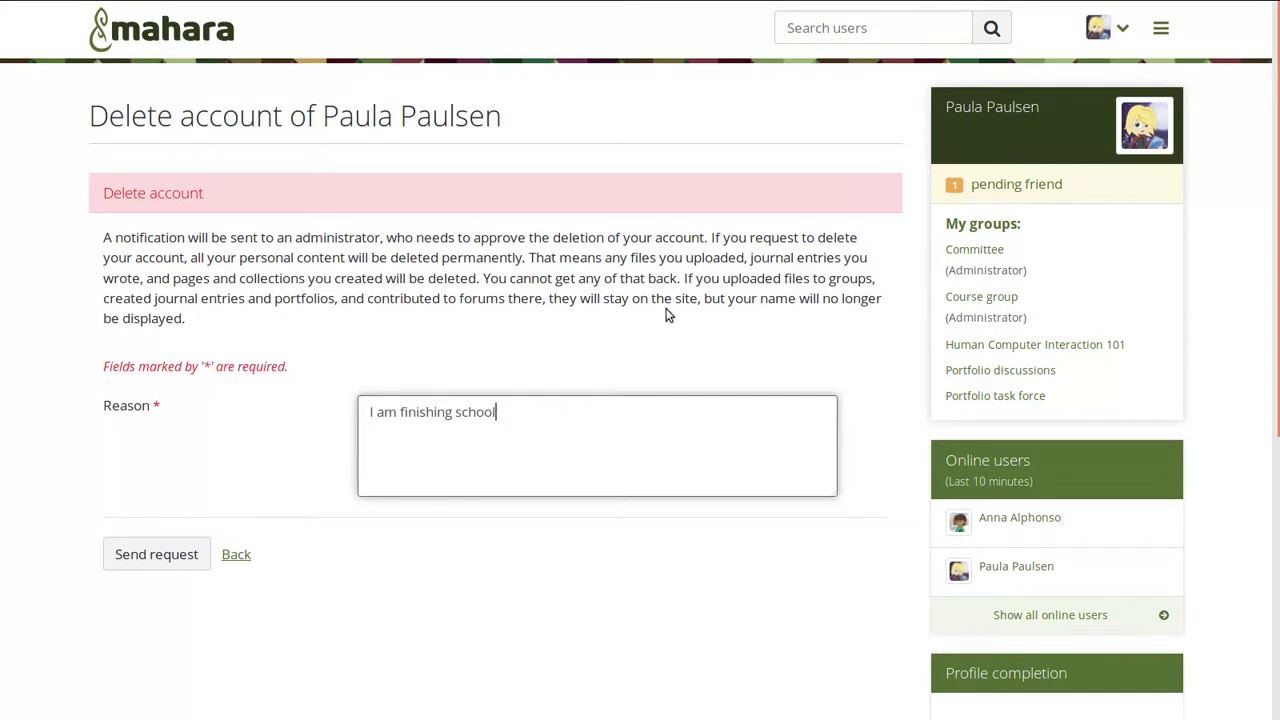
{"action": "type", "text": "."}
{"action": "left_click", "coordinate": [157, 555]}
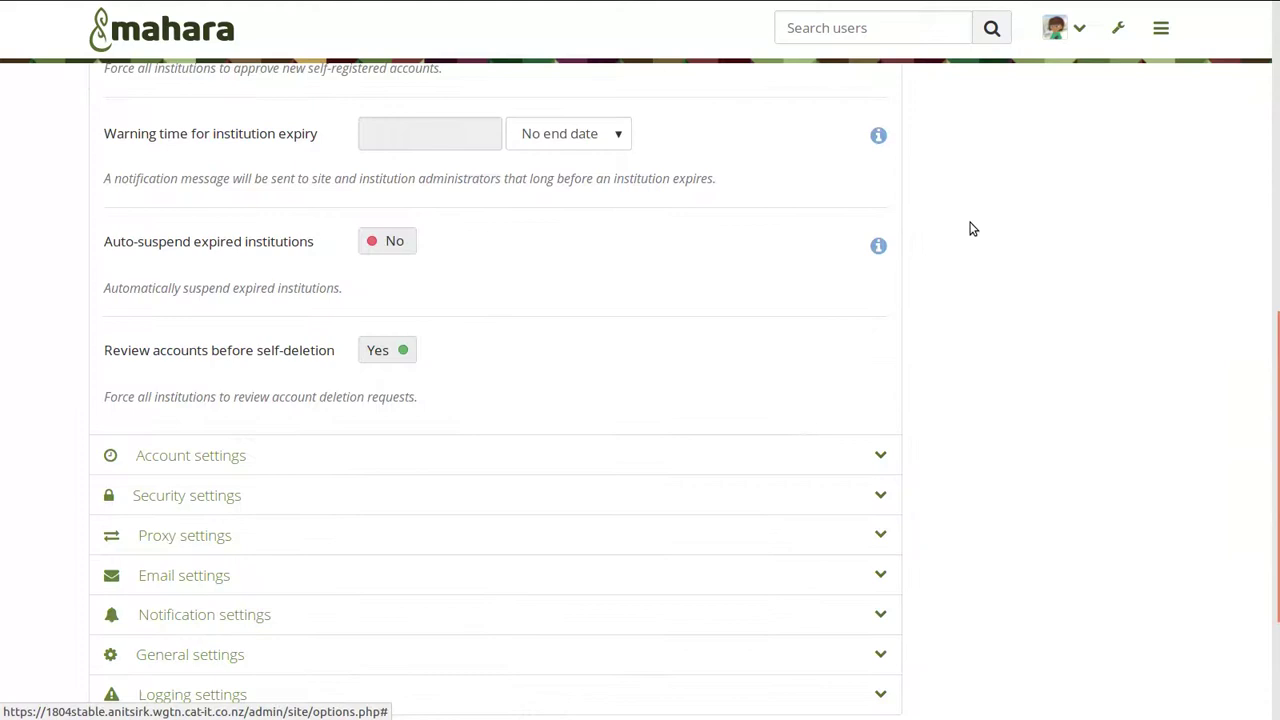
- Show Pending deletions for the School institution
{"action": "left_click", "coordinate": [1116, 32]}
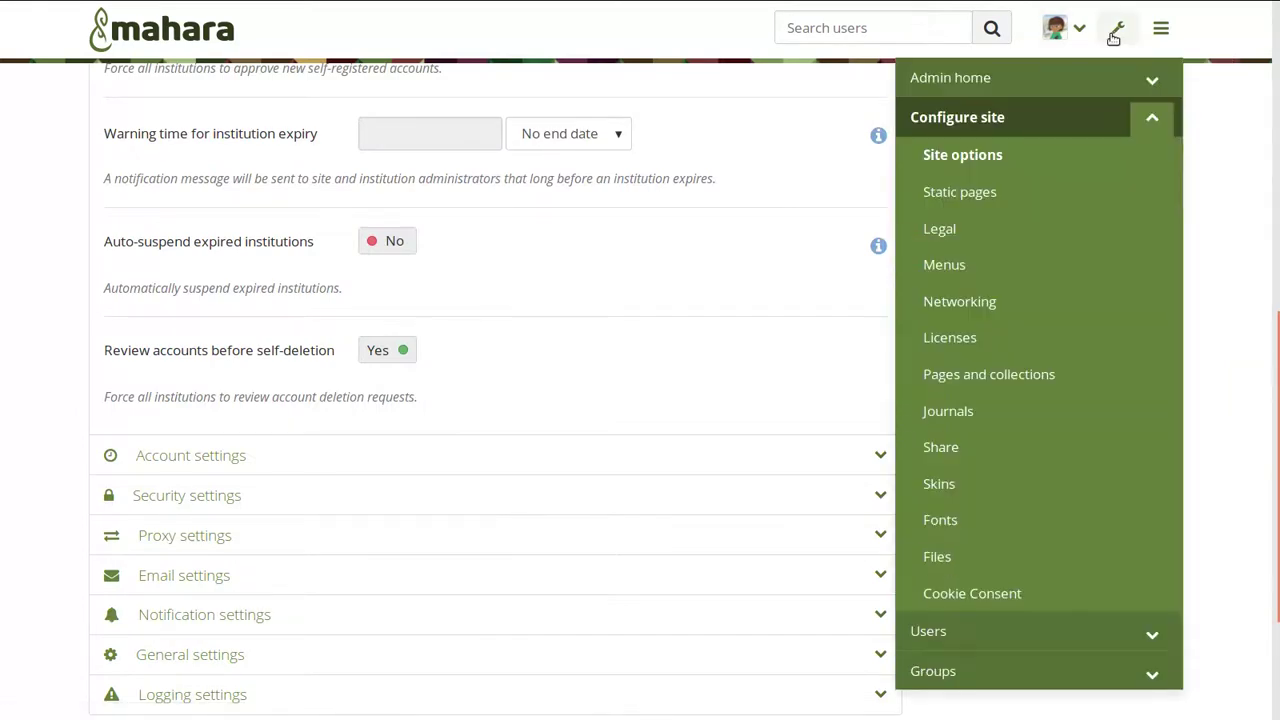
{"action": "scroll", "coordinate": [1057, 422], "scroll_direction": "down", "scroll_amount": 3}
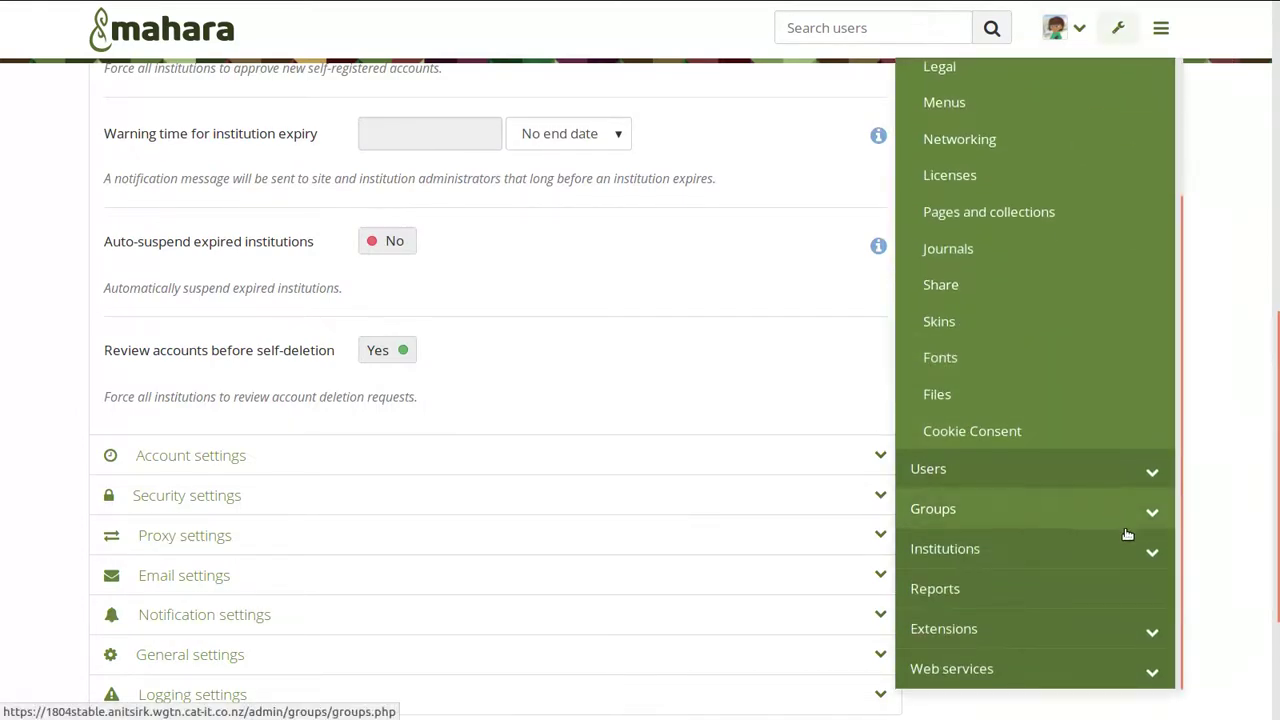
{"action": "left_click", "coordinate": [1150, 548]}
{"action": "scroll", "coordinate": [1049, 543], "scroll_direction": "down", "scroll_amount": 1}
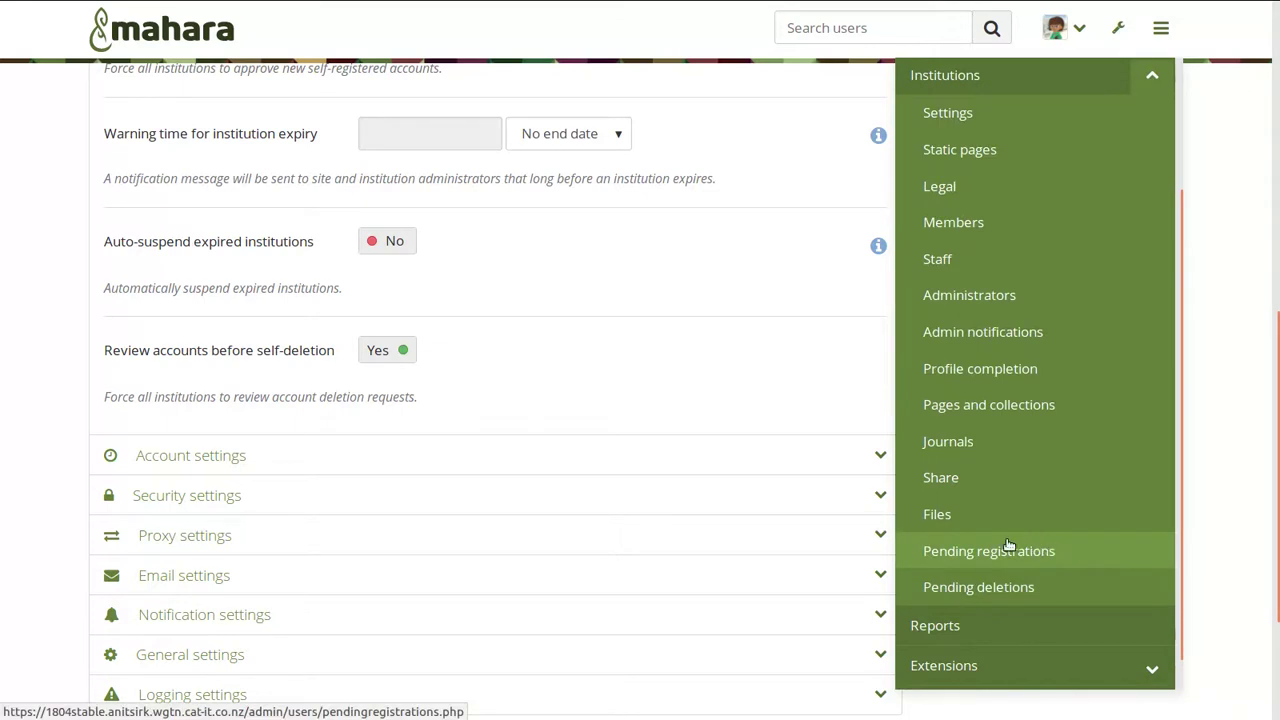
{"action": "left_click", "coordinate": [998, 587]}
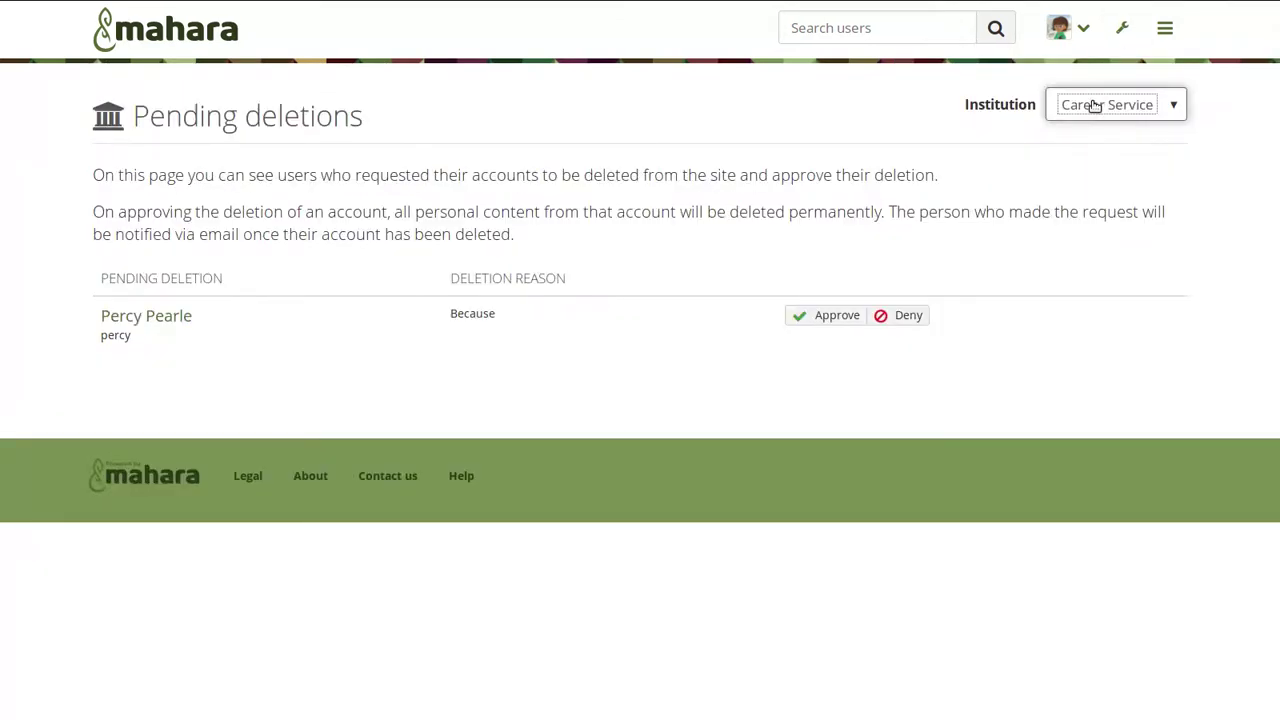
{"action": "left_click", "coordinate": [1094, 104]}
{"action": "left_click", "coordinate": [1074, 221]}
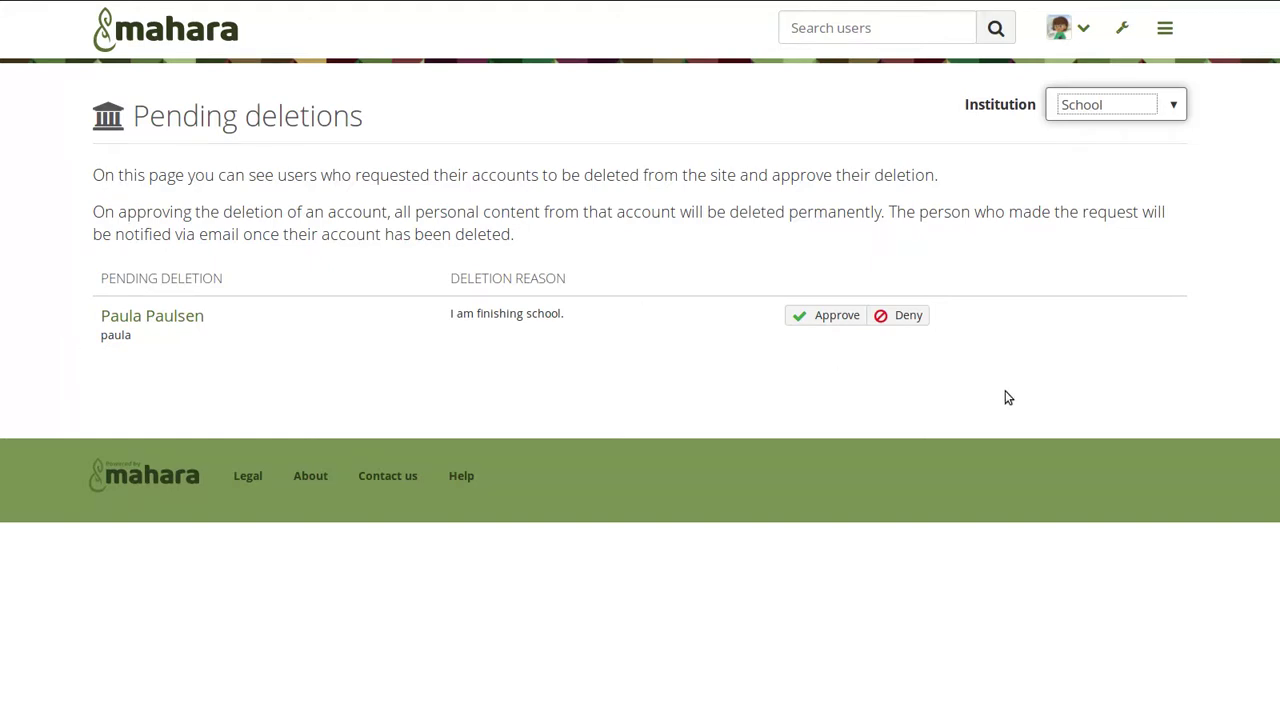
- Deny the student's deletion request with the reason 'Would you please...'
{"action": "left_click", "coordinate": [901, 318]}
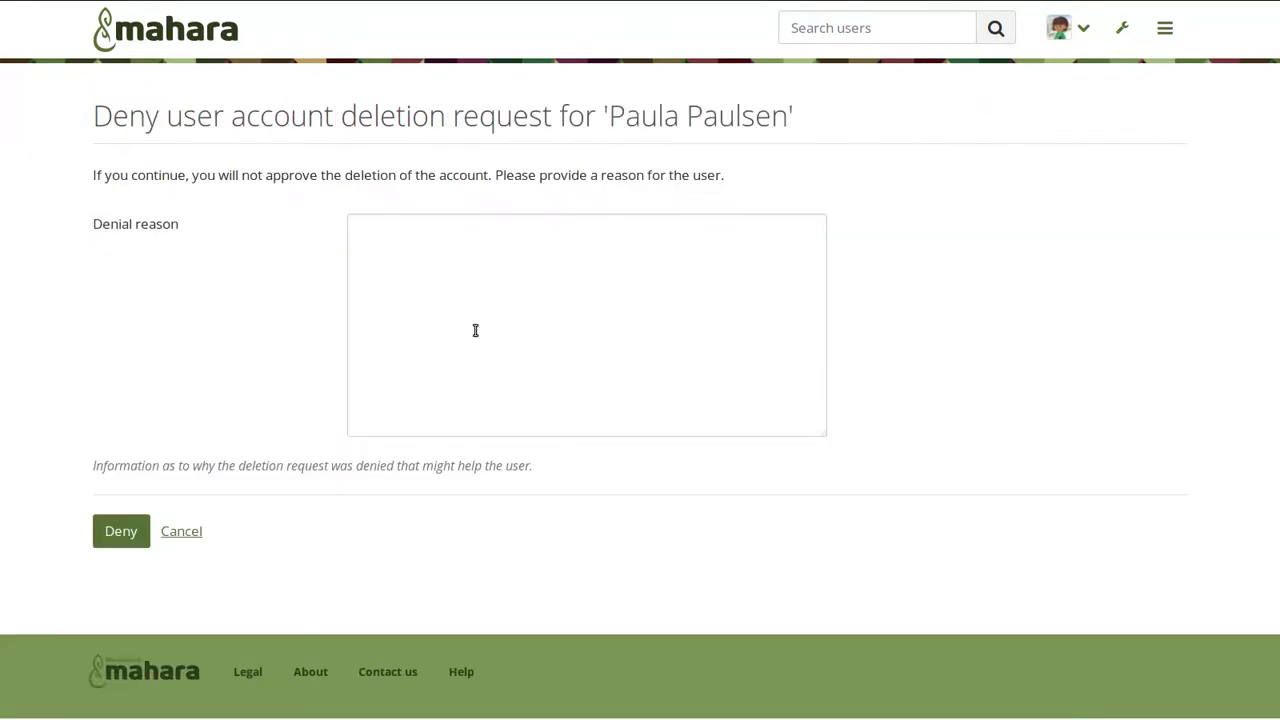
{"action": "left_click", "coordinate": [475, 330]}
{"action": "type", "text": "Would you please."}
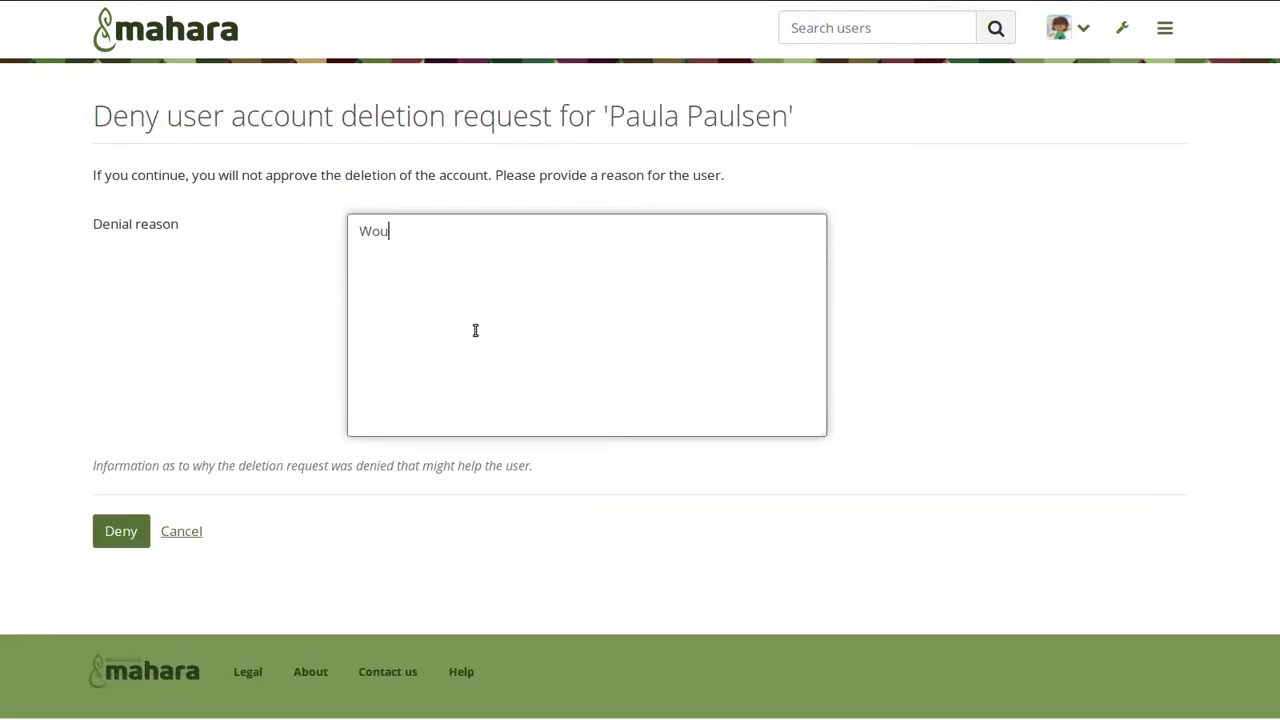
{"action": "type", "text": ".."}
{"action": "left_click", "coordinate": [122, 528]}
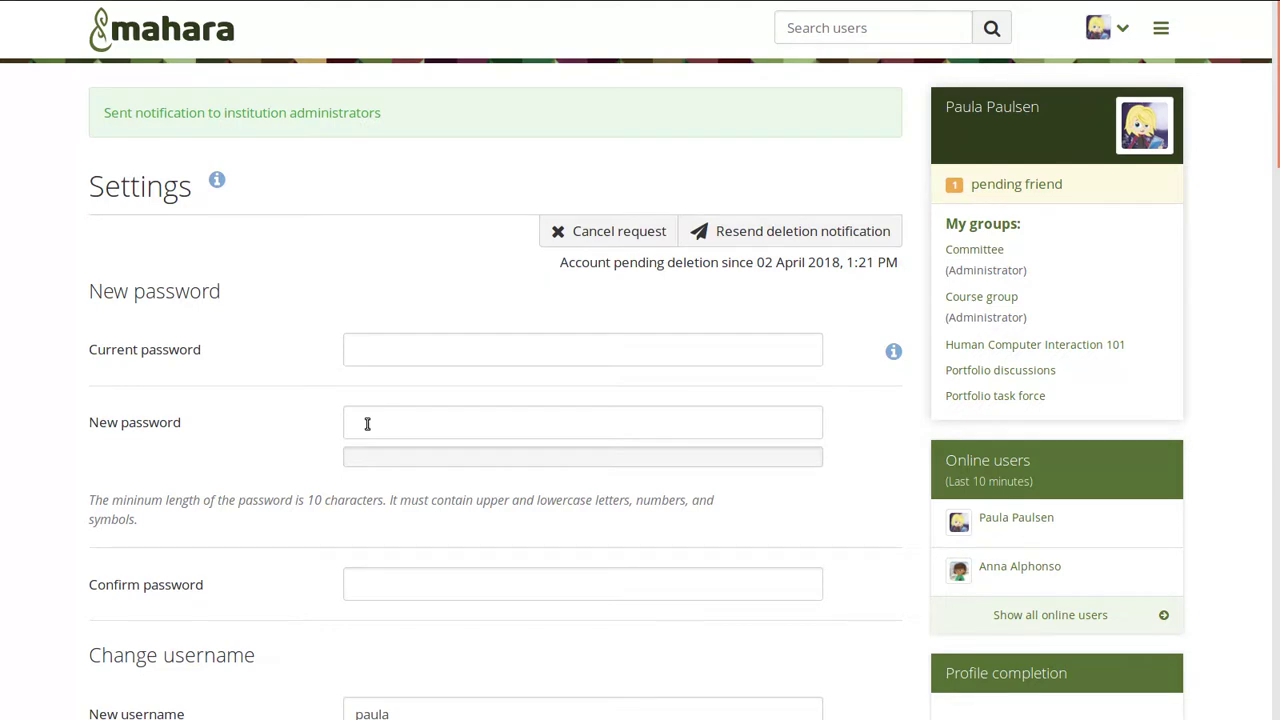
- Enter a new password rated Strong in the student's settings
{"action": "left_click", "coordinate": [367, 424]}
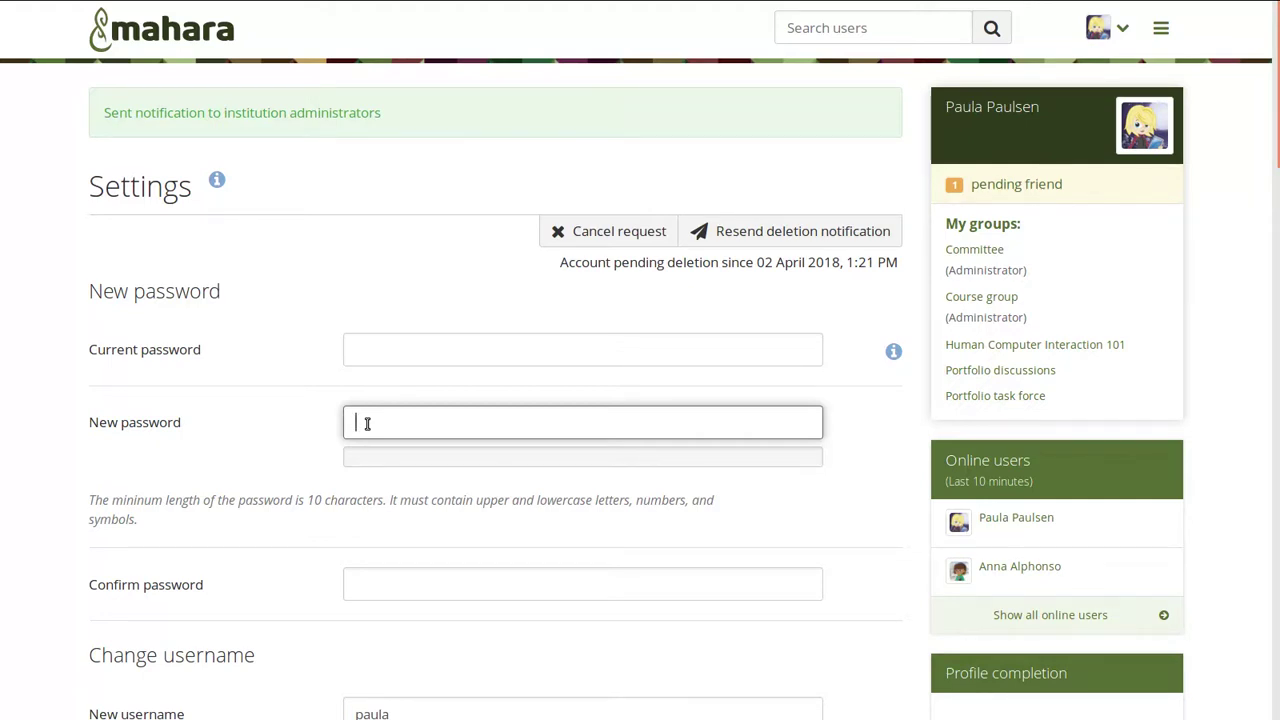
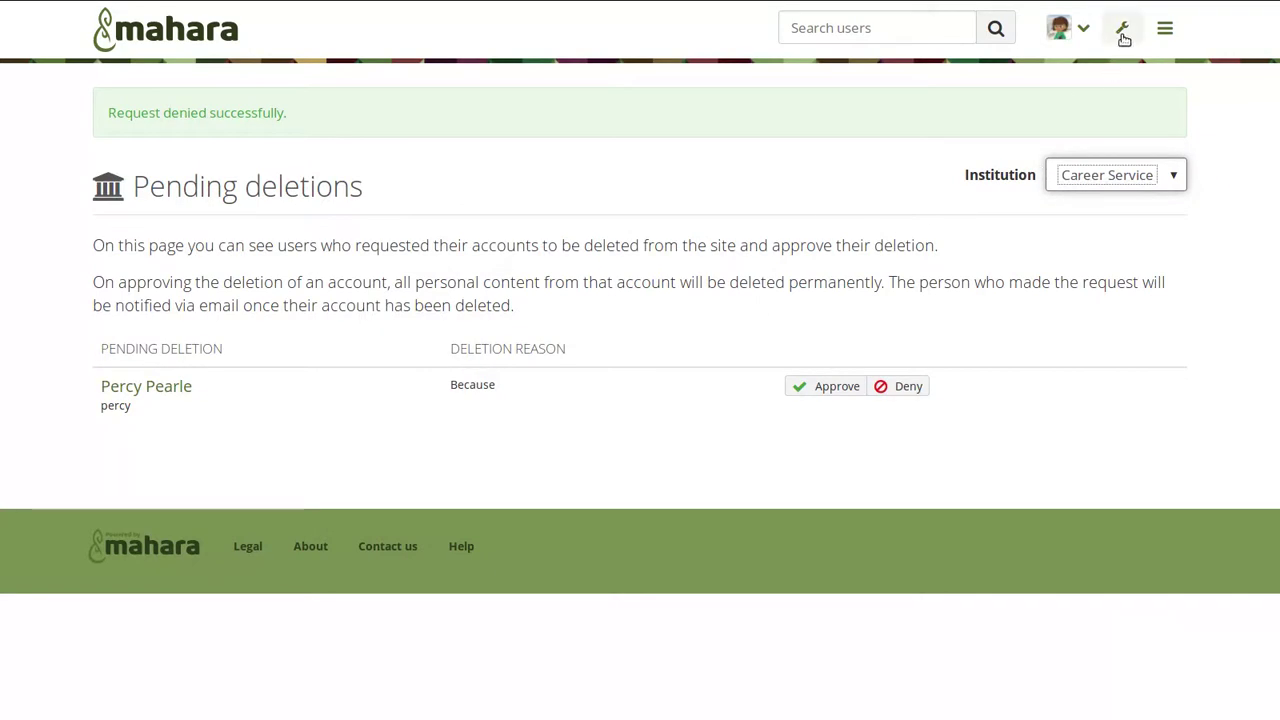
- Review the password policy: minimum length 10, mixed-case letters, numbers and symbols
{"action": "left_click", "coordinate": [1123, 30]}
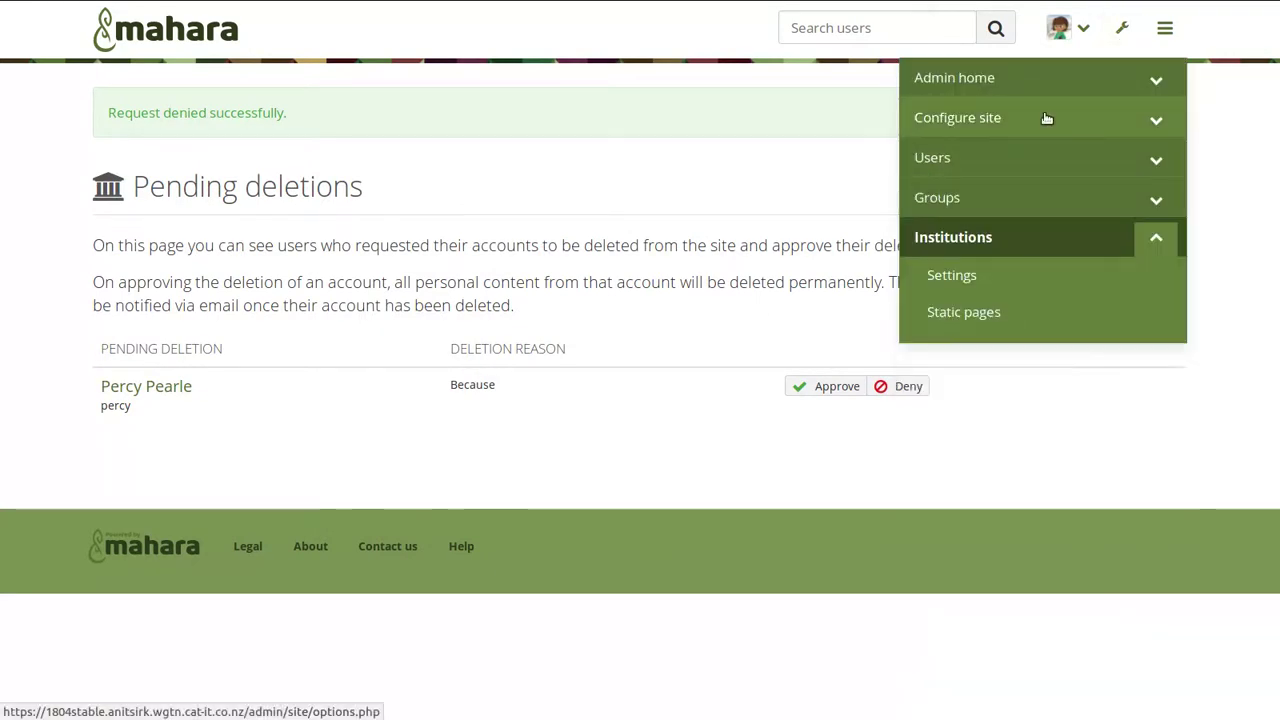
{"action": "left_click", "coordinate": [1046, 118]}
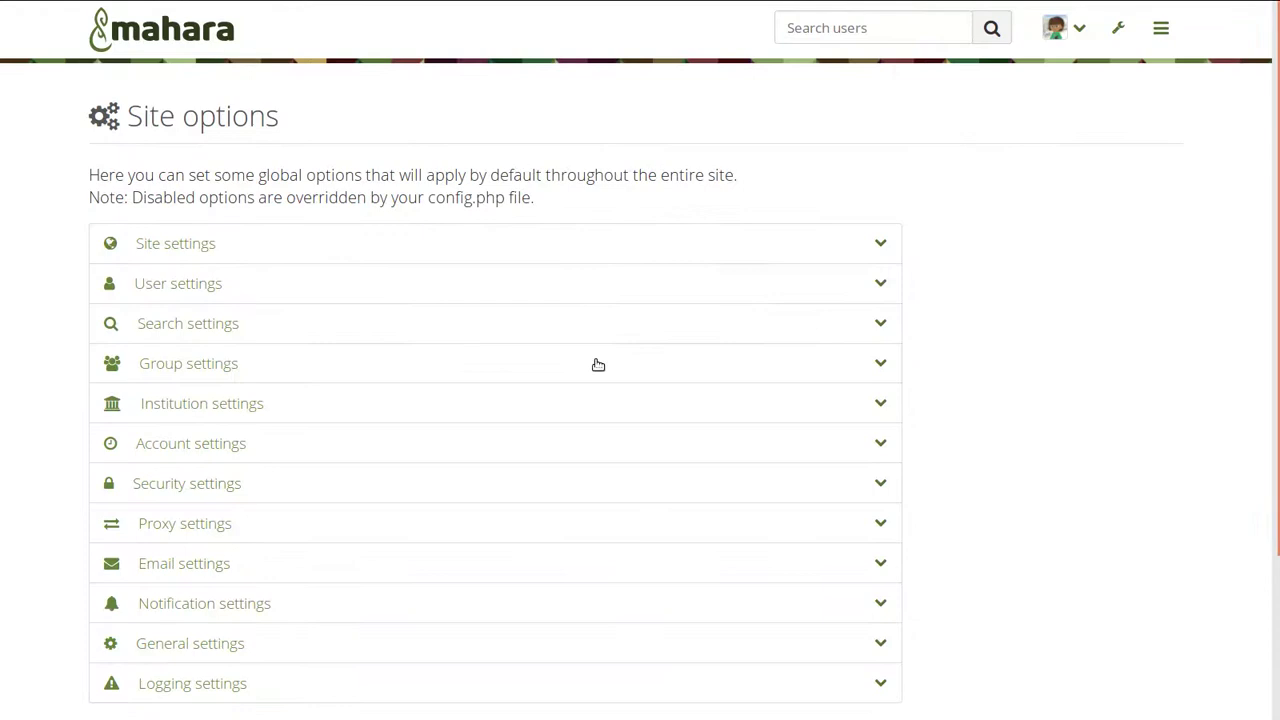
{"action": "left_click", "coordinate": [385, 494]}
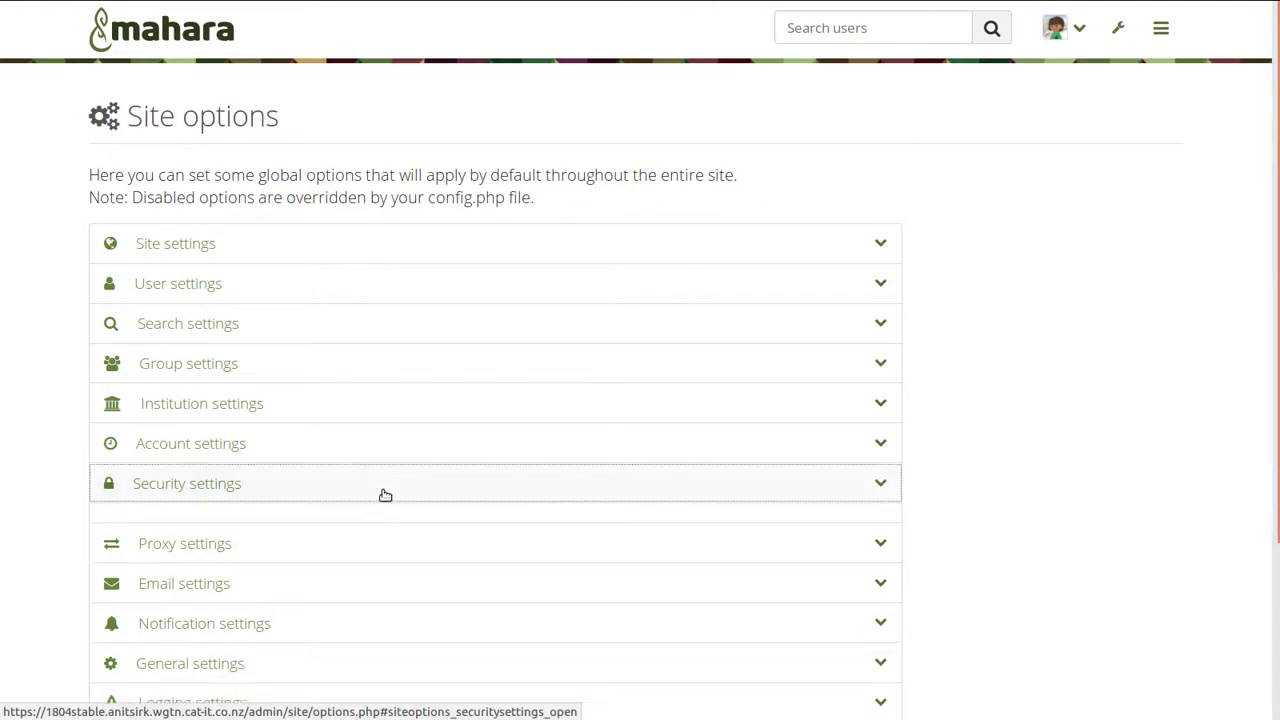
{"action": "scroll", "coordinate": [838, 566], "scroll_direction": "down", "scroll_amount": 1}
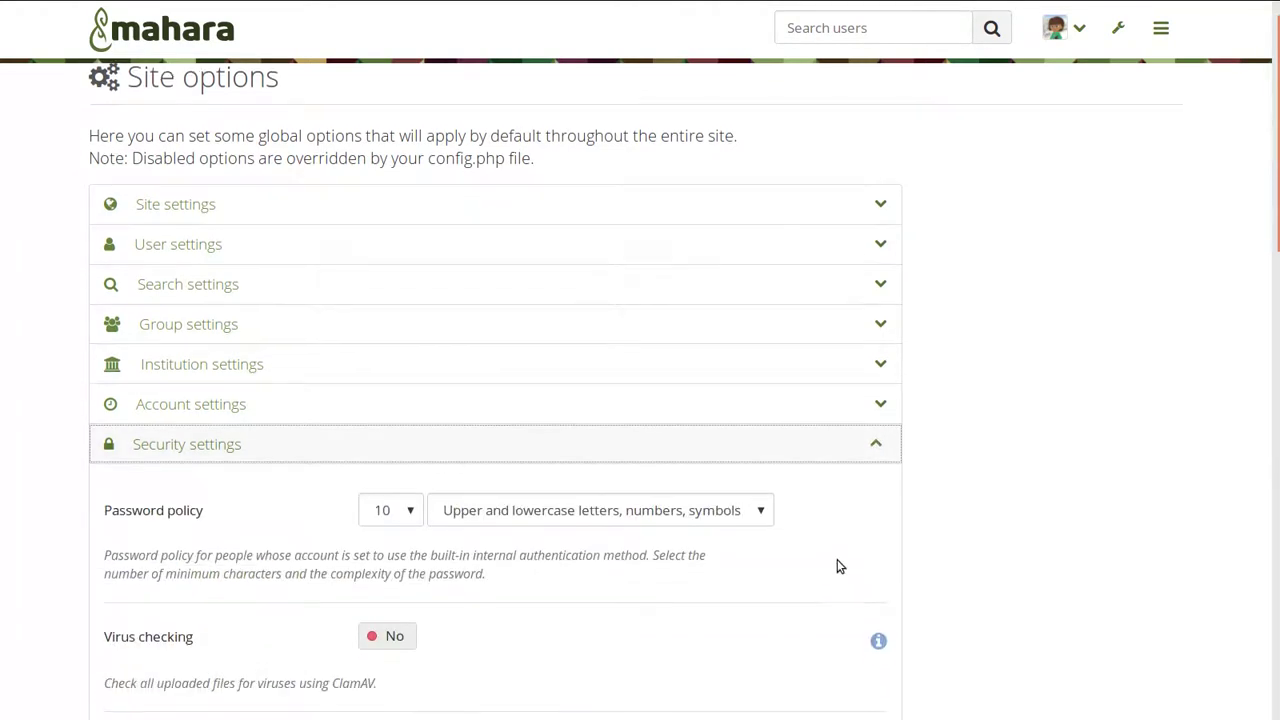
{"action": "scroll", "coordinate": [838, 566], "scroll_direction": "down", "scroll_amount": 3}
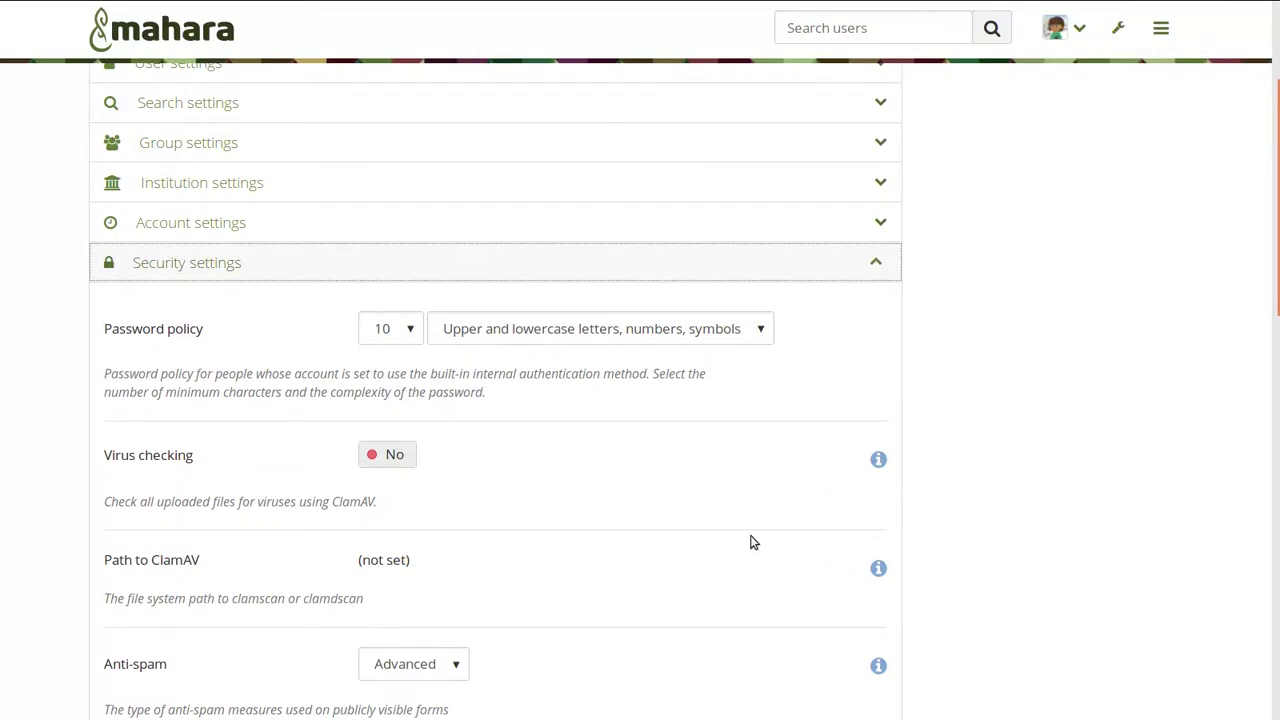
{"action": "left_click", "coordinate": [410, 334]}
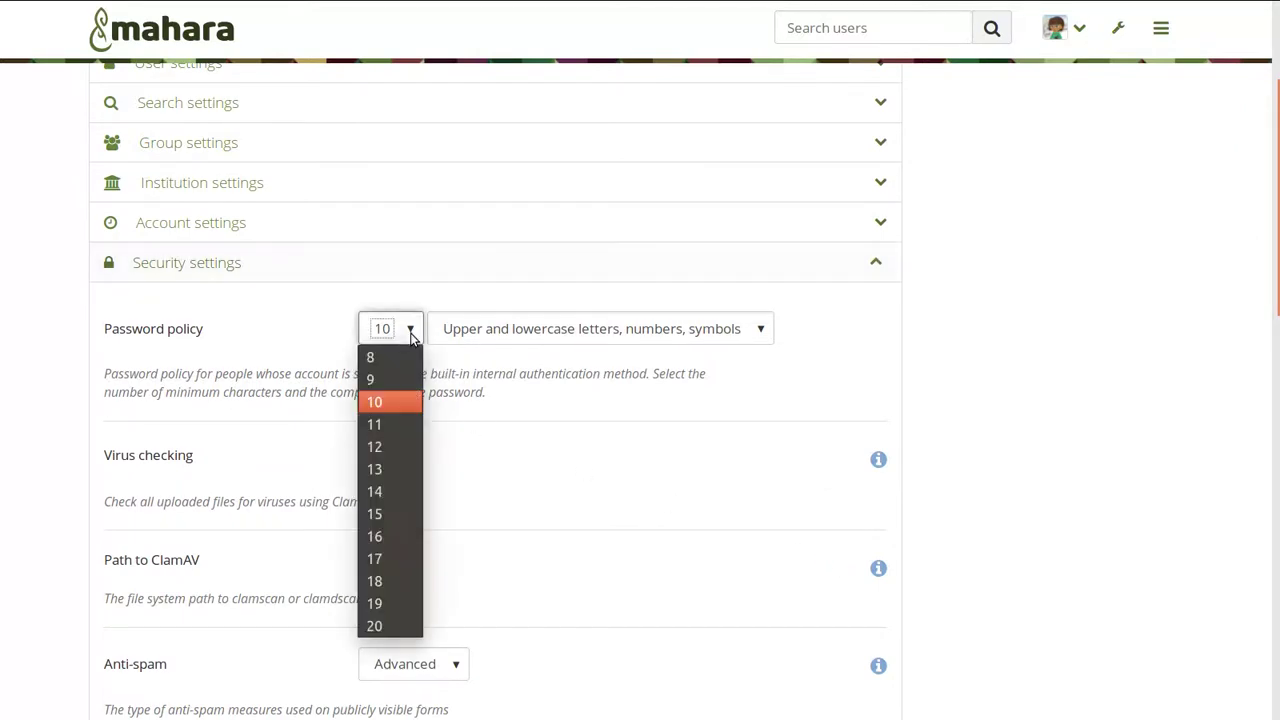
{"action": "left_click", "coordinate": [536, 333]}
{"action": "left_click", "coordinate": [536, 333]}
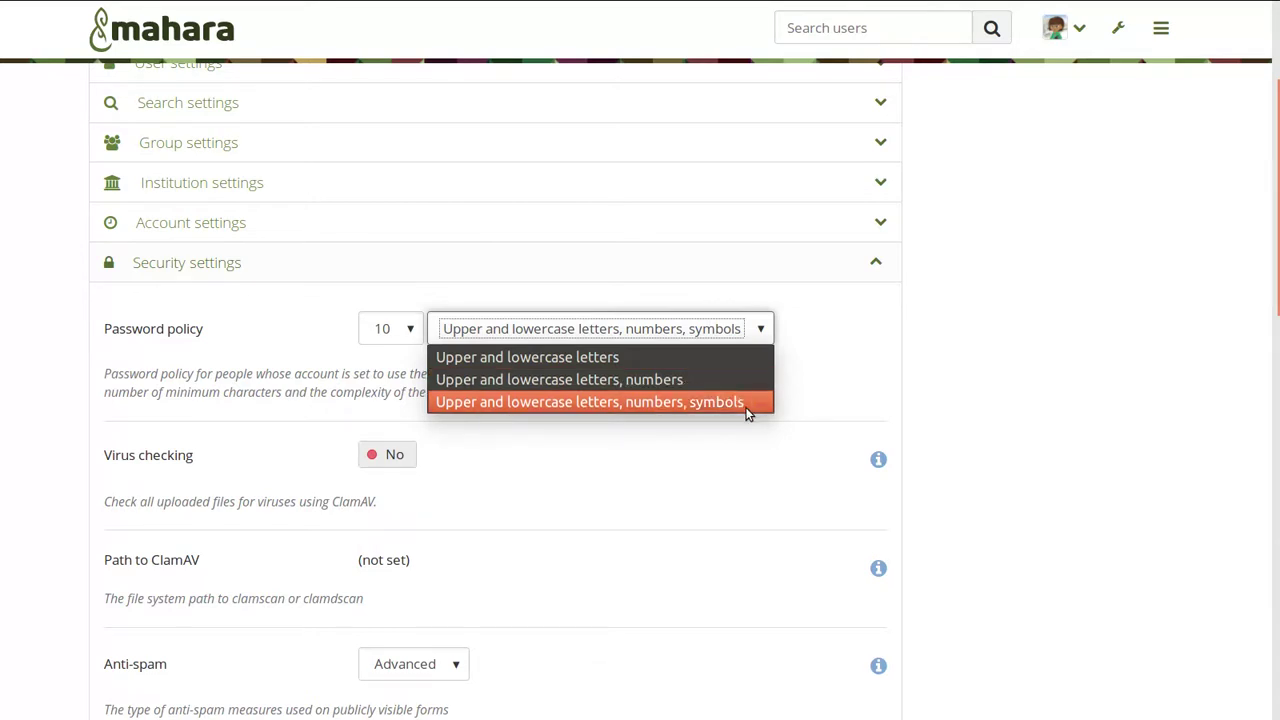
{"action": "left_click", "coordinate": [843, 323]}
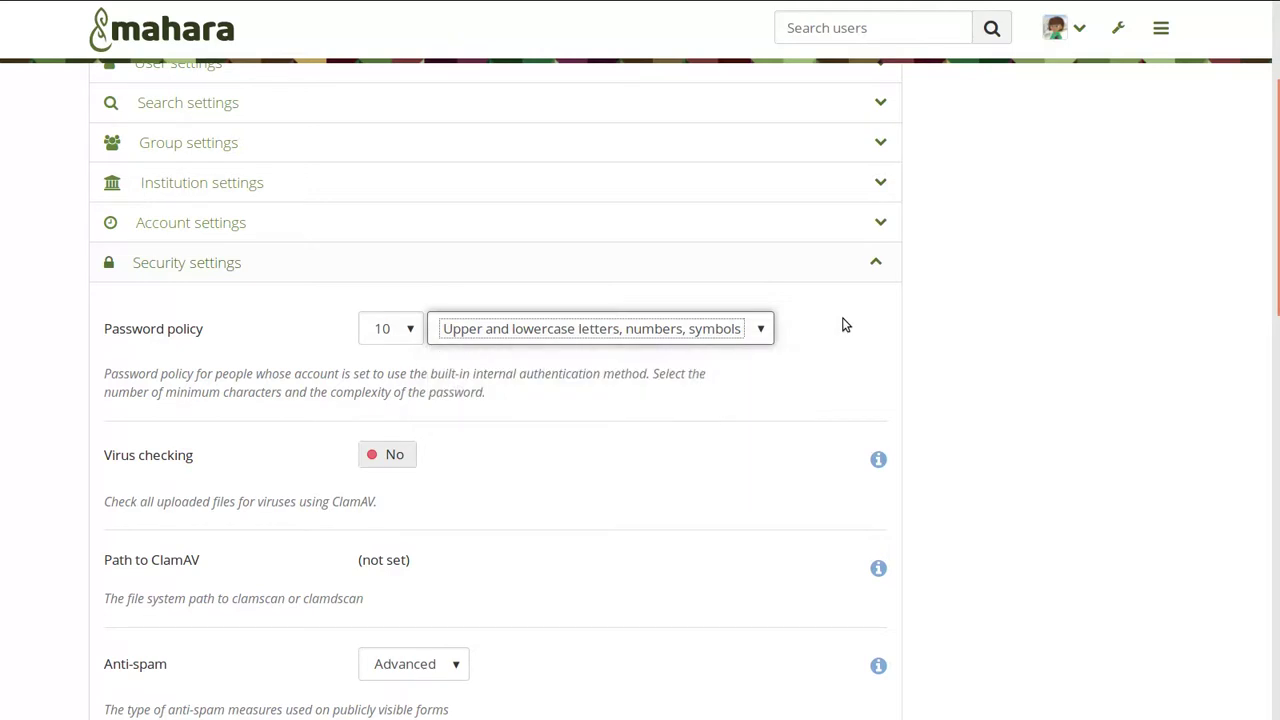
{"action": "left_click", "coordinate": [408, 335]}
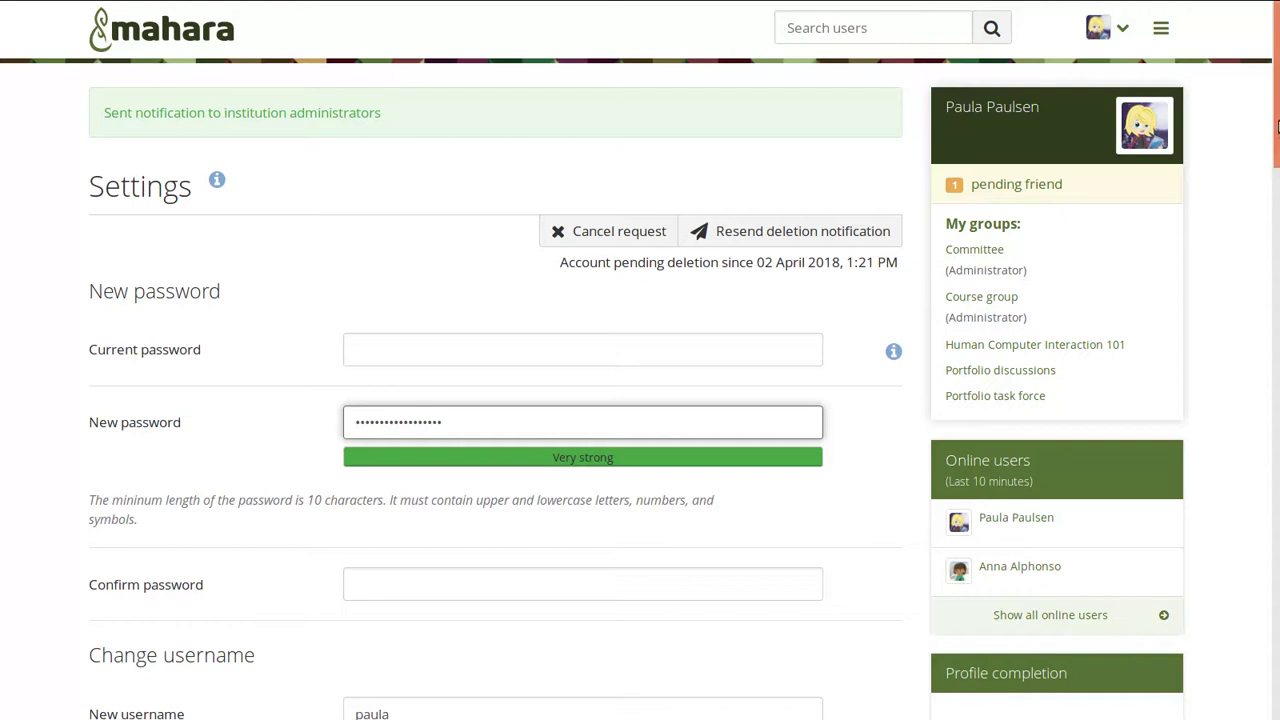
- Leave the unsaved Settings page for Files, then head back toward the dashboard
{"action": "left_click", "coordinate": [1163, 35]}
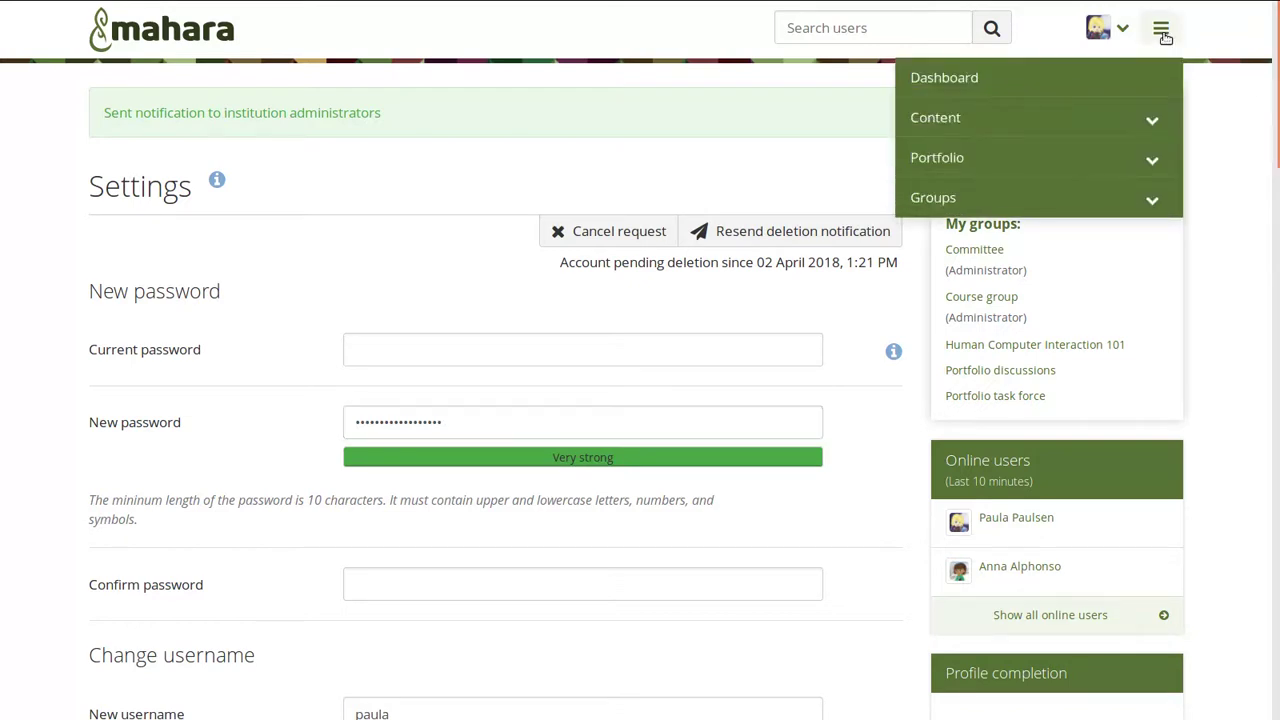
{"action": "left_click", "coordinate": [1152, 120]}
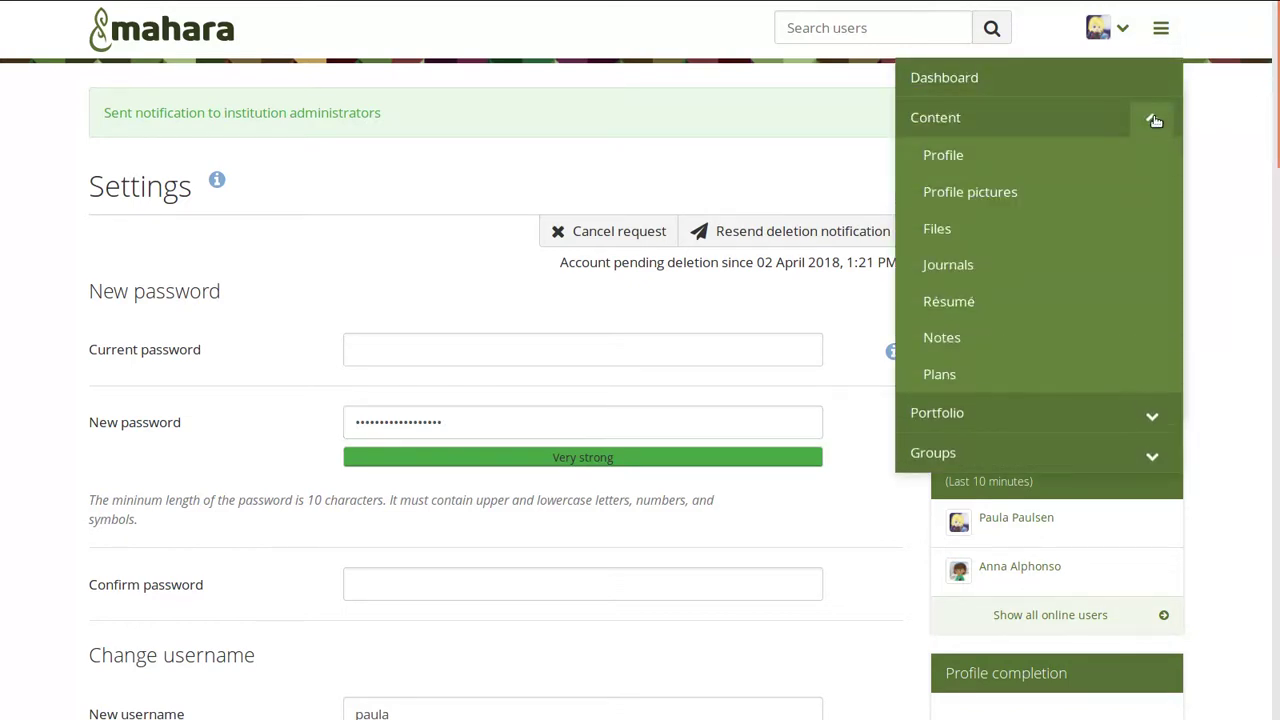
{"action": "left_click", "coordinate": [945, 224]}
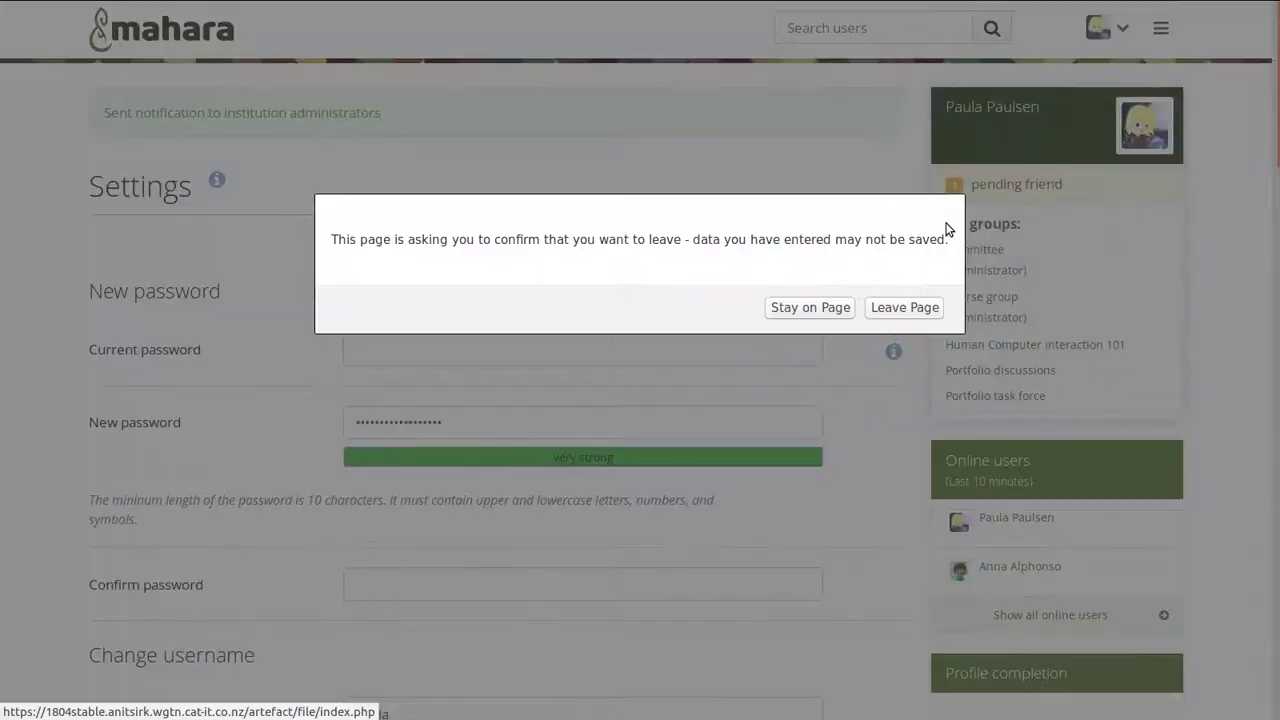
{"action": "left_click", "coordinate": [904, 311]}
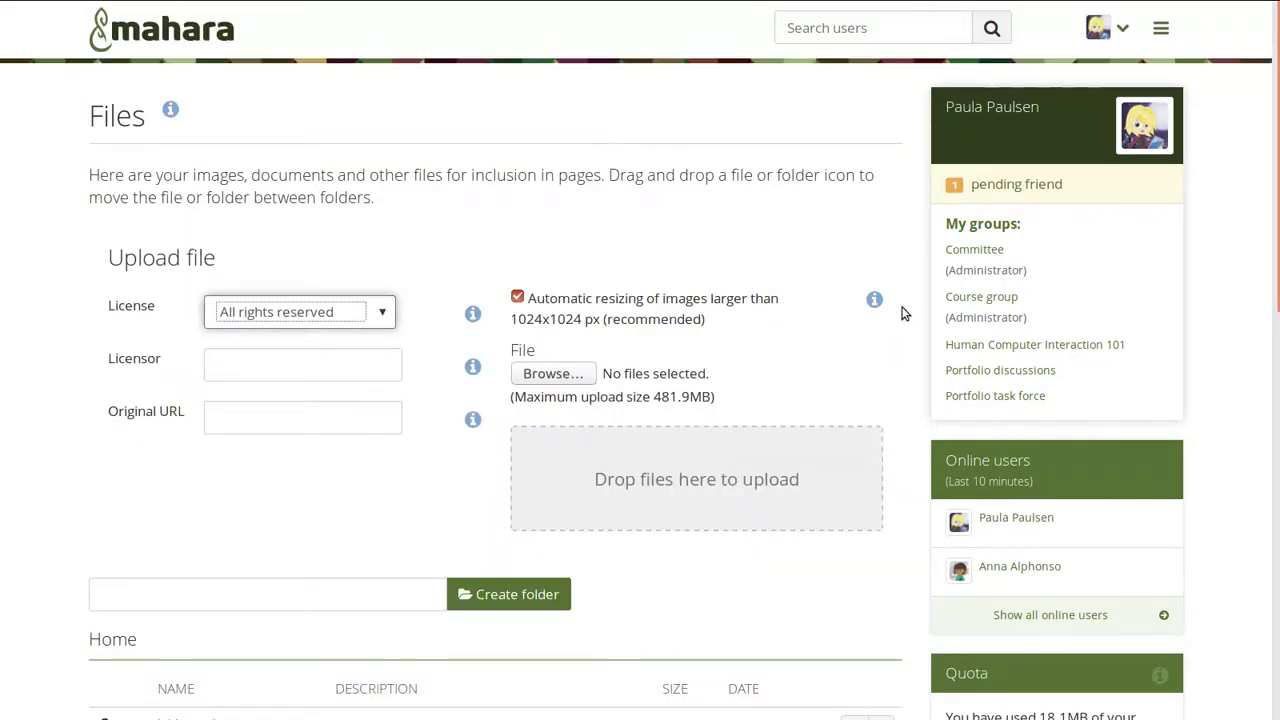
{"action": "scroll", "coordinate": [901, 313], "scroll_direction": "down", "scroll_amount": 2}
{"action": "scroll", "coordinate": [901, 313], "scroll_direction": "down", "scroll_amount": 1}
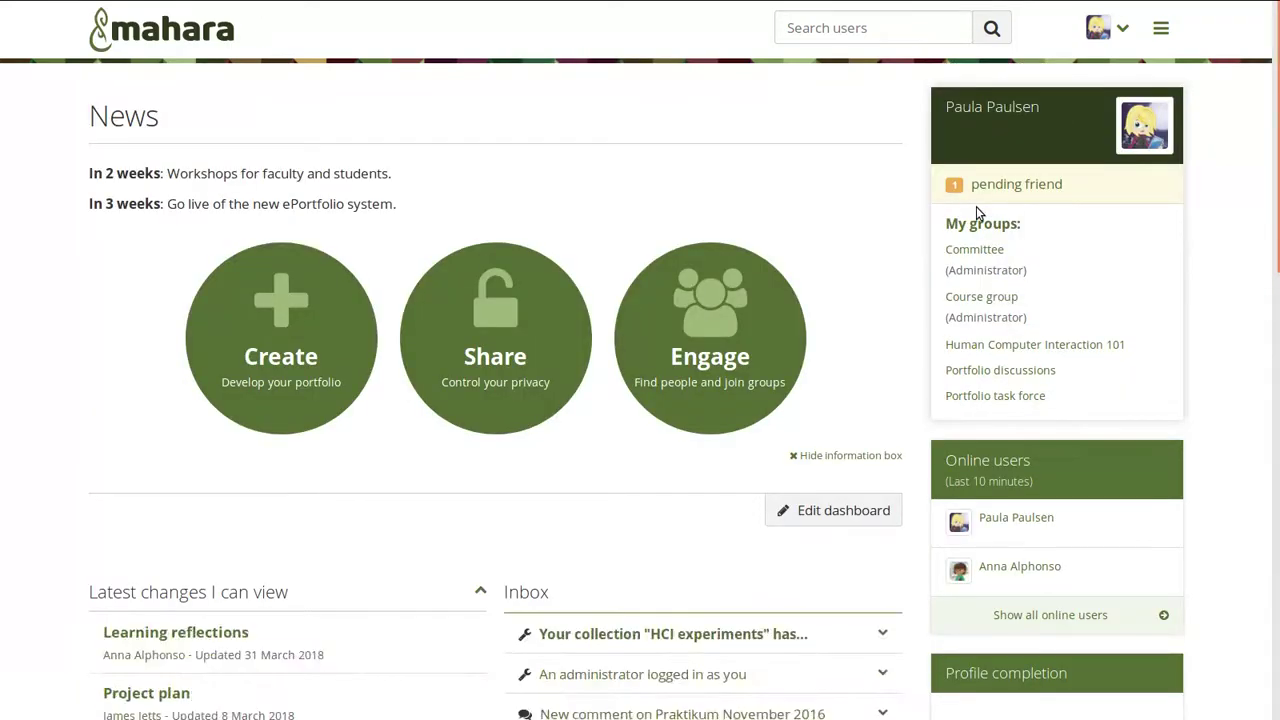
{"action": "left_click", "coordinate": [1166, 30]}
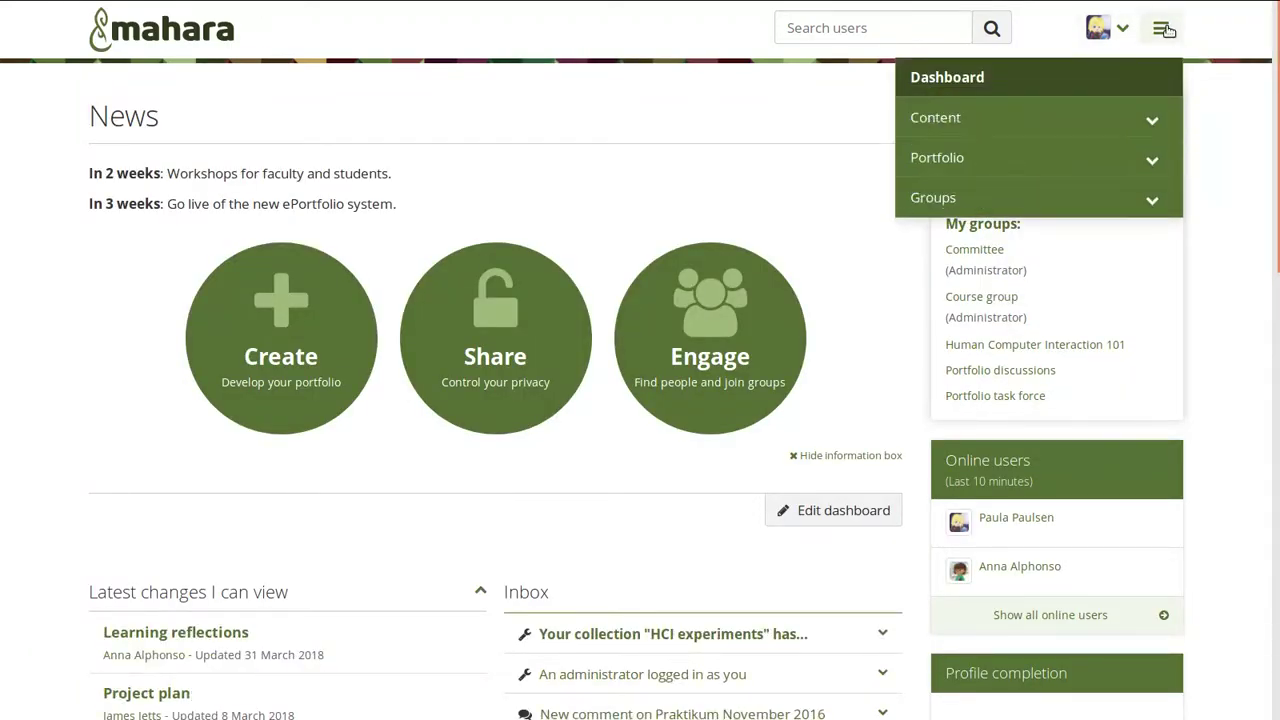
- Open the Portfolio research page for editing from Pages and collections
{"action": "left_click", "coordinate": [1078, 160]}
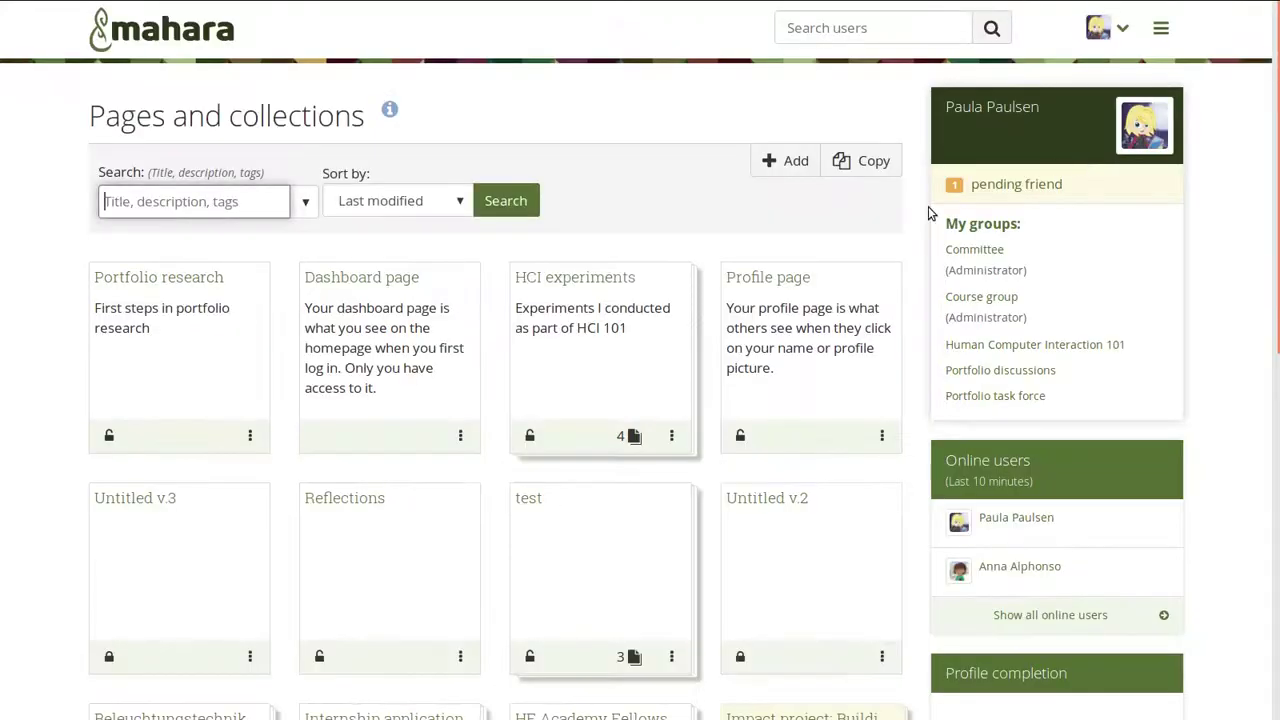
{"action": "left_click", "coordinate": [248, 437]}
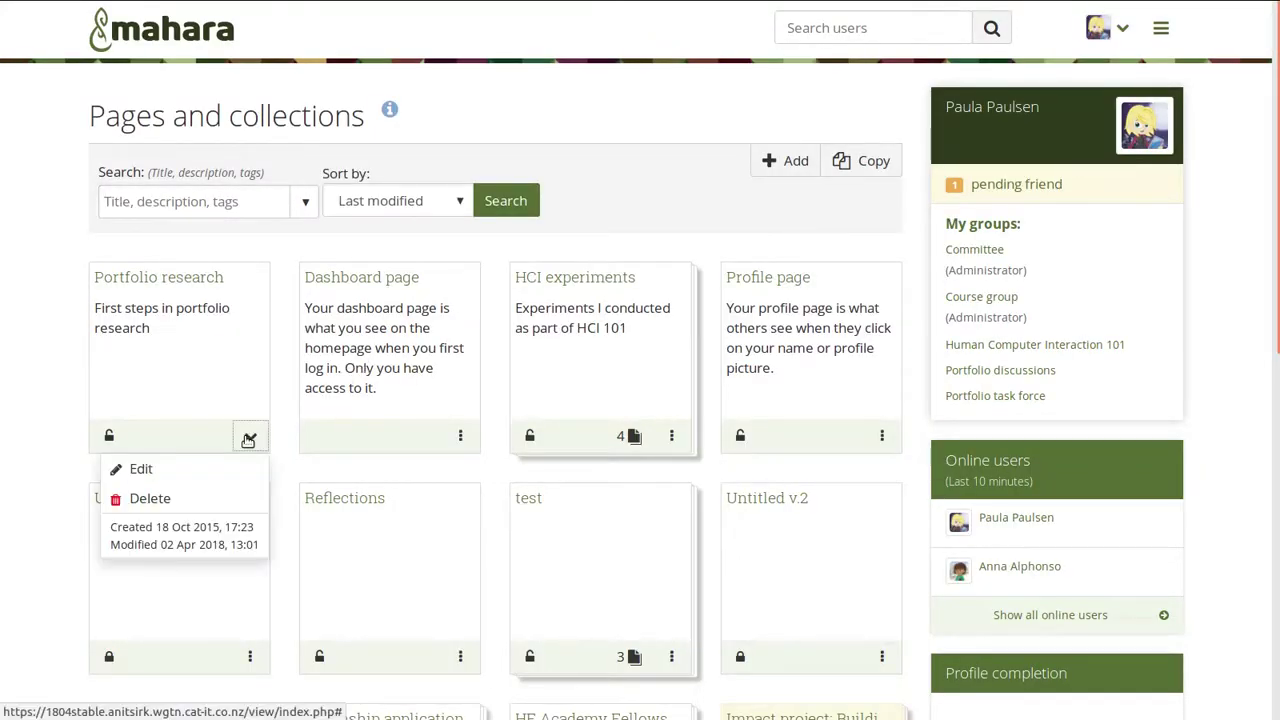
{"action": "left_click", "coordinate": [146, 472]}
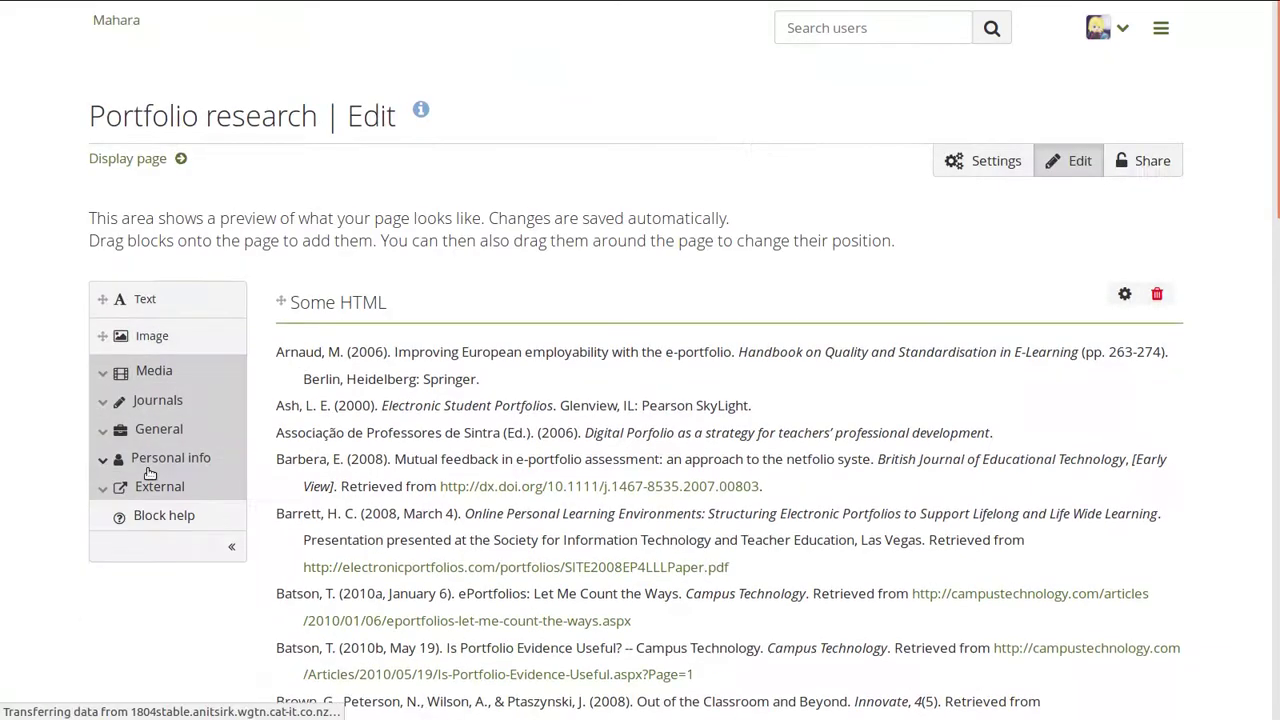
- Add a Text block reading 'Experiments' above Some HTML and begin linking that word
{"action": "left_click_drag", "start_coordinate": [189, 290], "coordinate": [556, 309]}
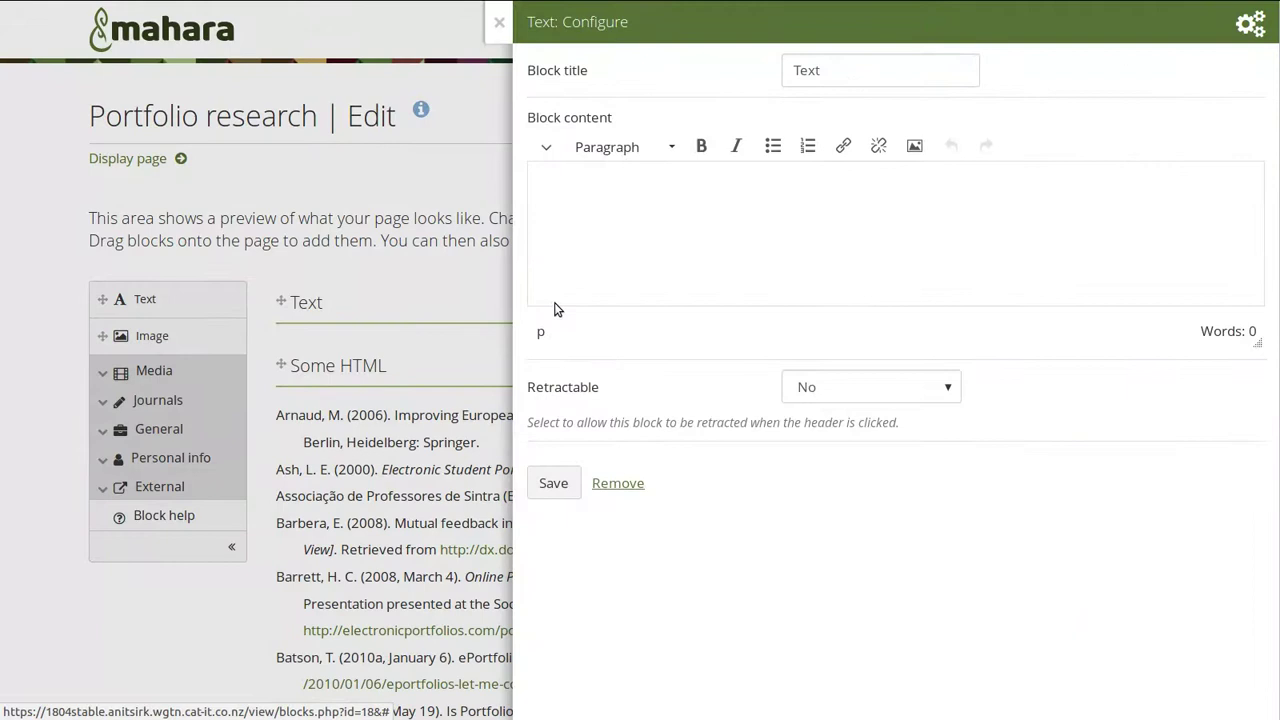
{"action": "type", "text": "Experiments"}
{"action": "double_click", "coordinate": [579, 179]}
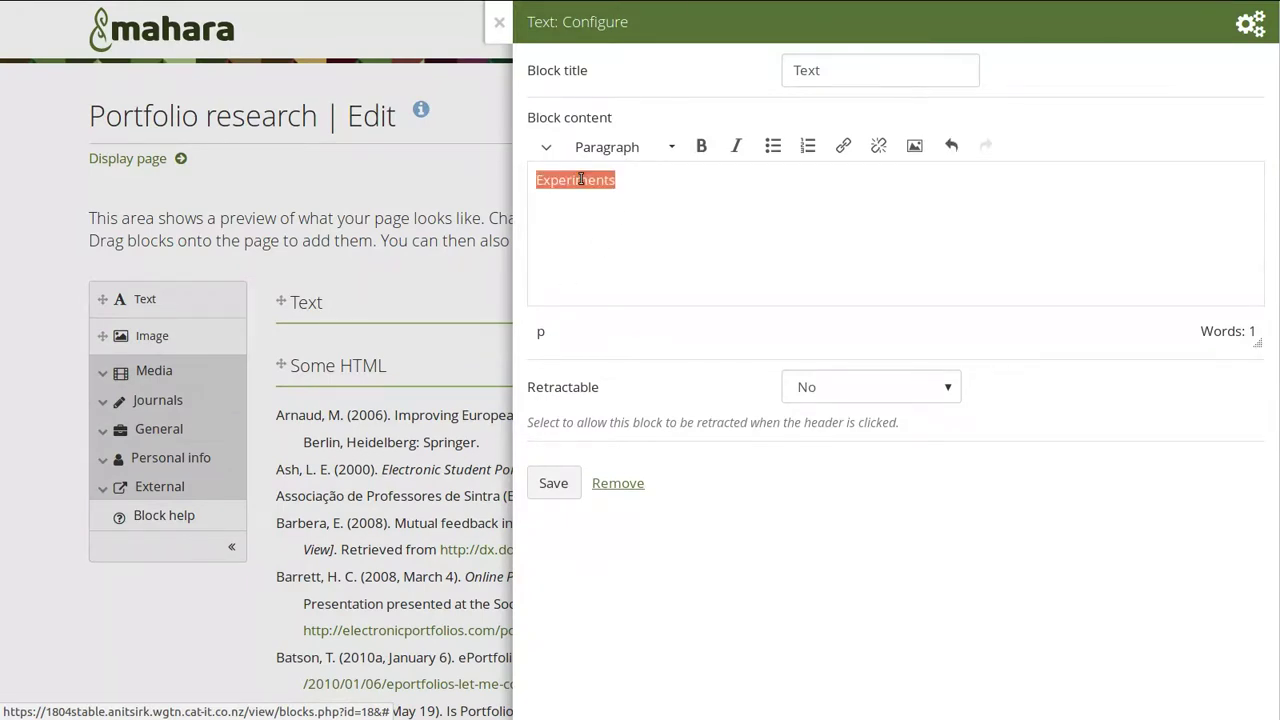
{"action": "left_click", "coordinate": [843, 146]}
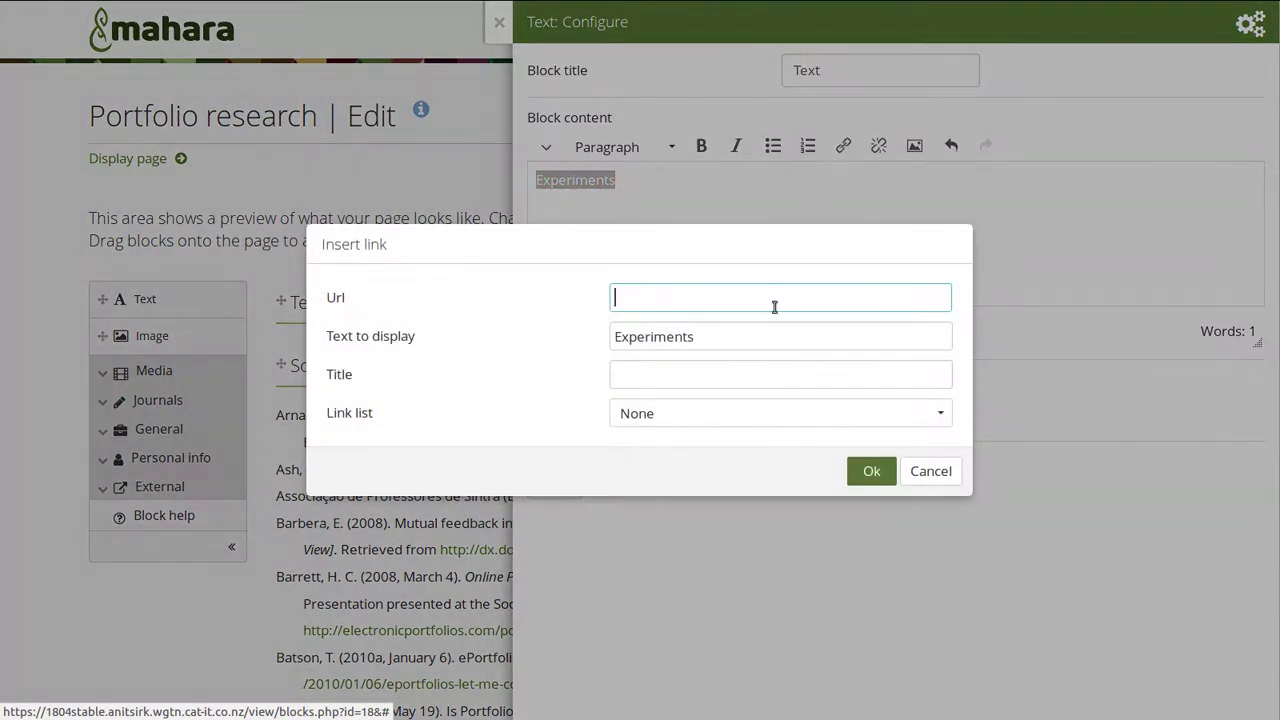
- Link 'Experiments' to the HCI experiment 1 page and save the Text block
{"action": "left_click", "coordinate": [767, 415]}
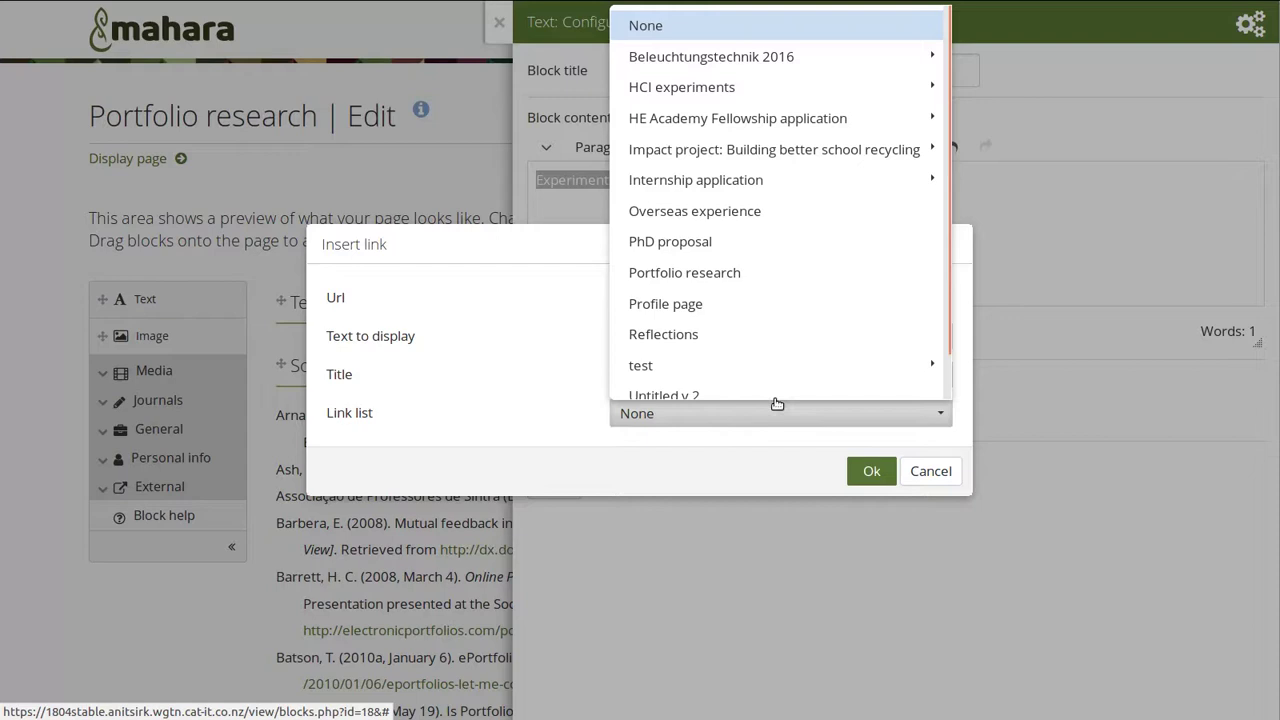
{"action": "mouse_move", "coordinate": [880, 94]}
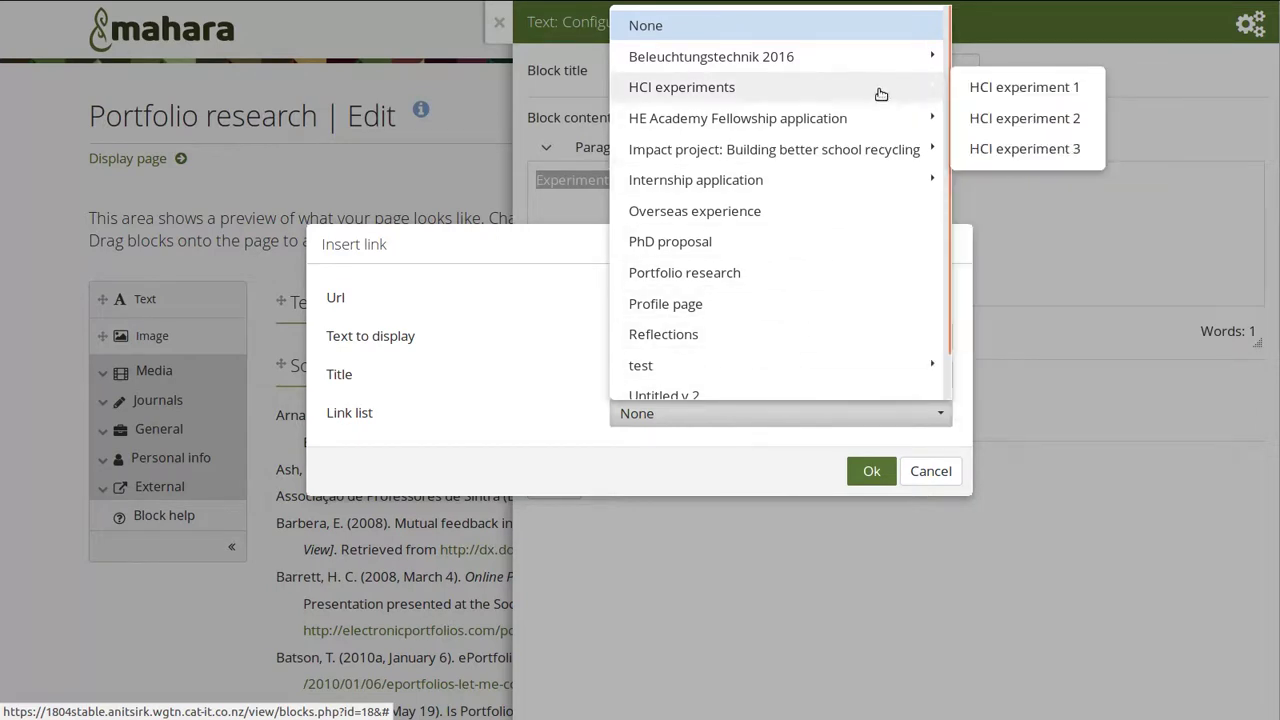
{"action": "left_click", "coordinate": [990, 96]}
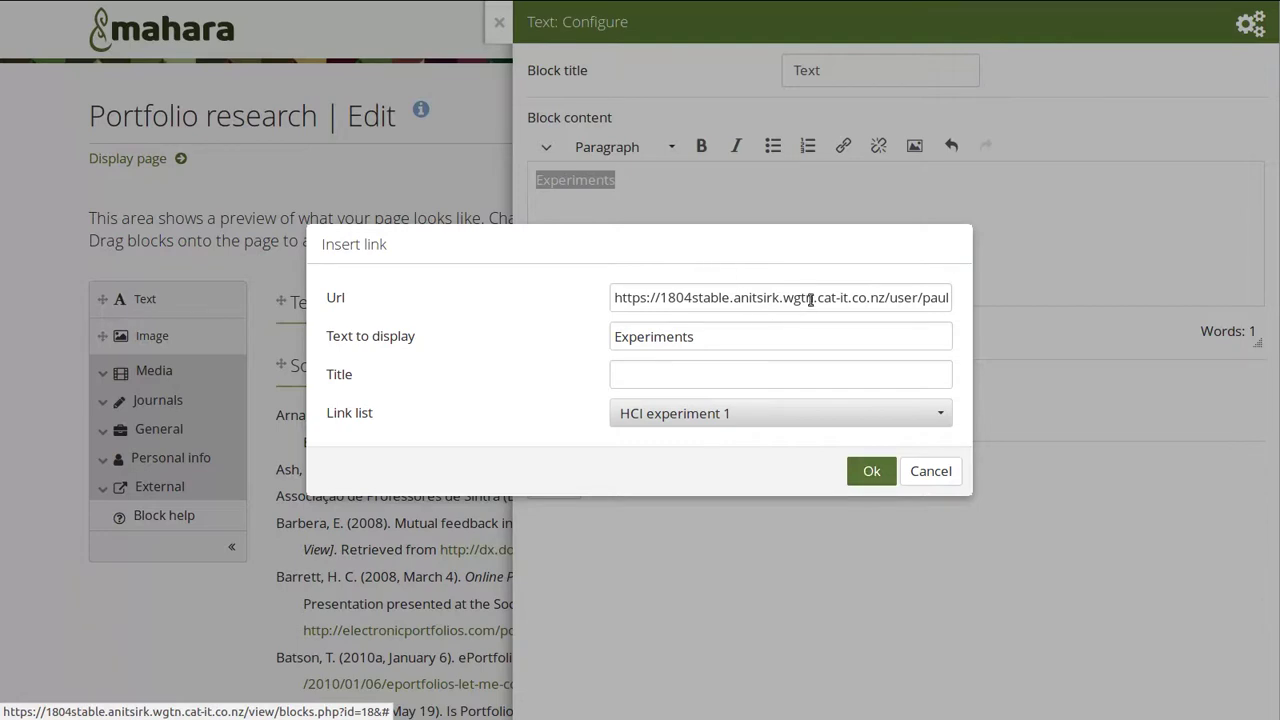
{"action": "left_click", "coordinate": [865, 470]}
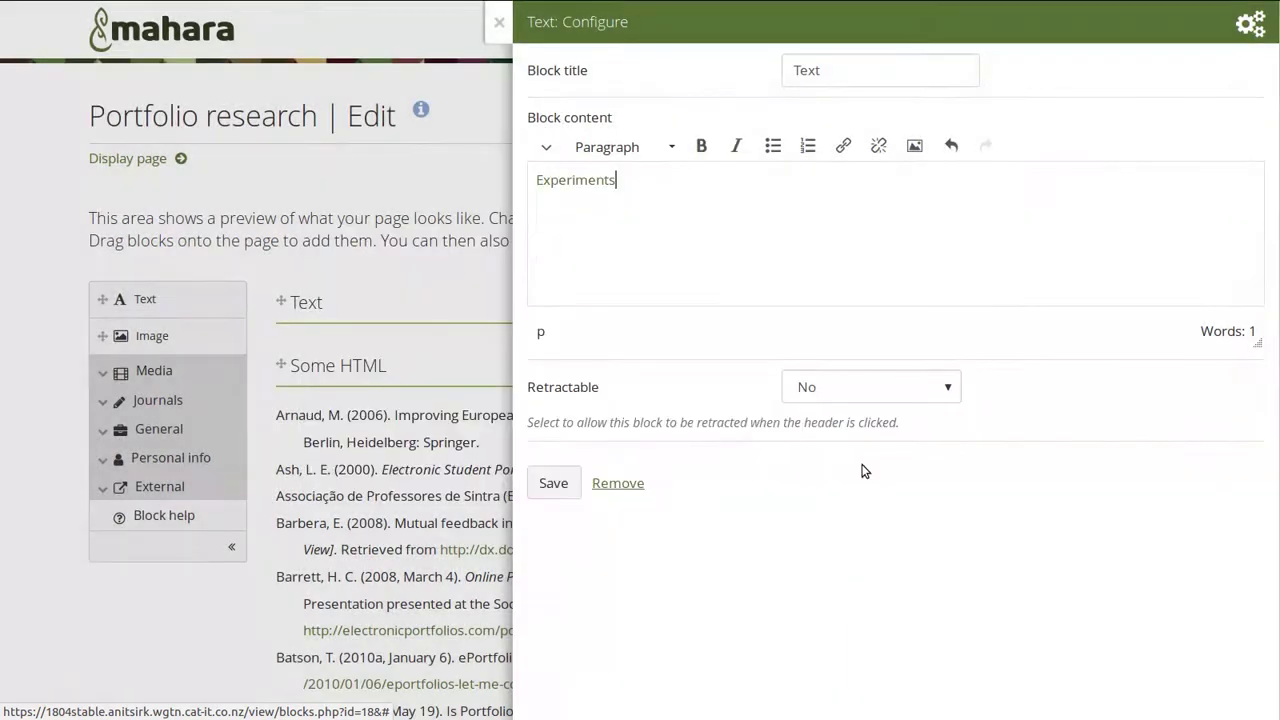
{"action": "left_click", "coordinate": [553, 483]}
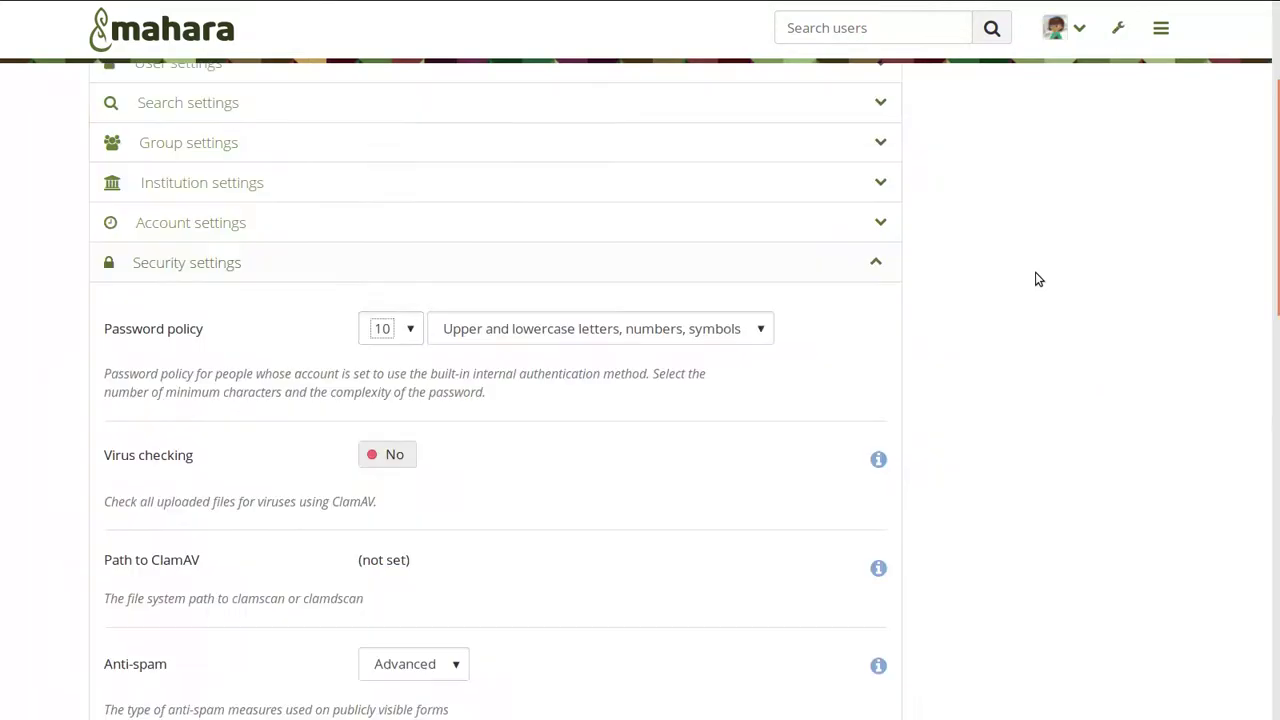
- Go to the SmartEvidence page under Extensions in site administration
{"action": "key", "text": "Tab"}
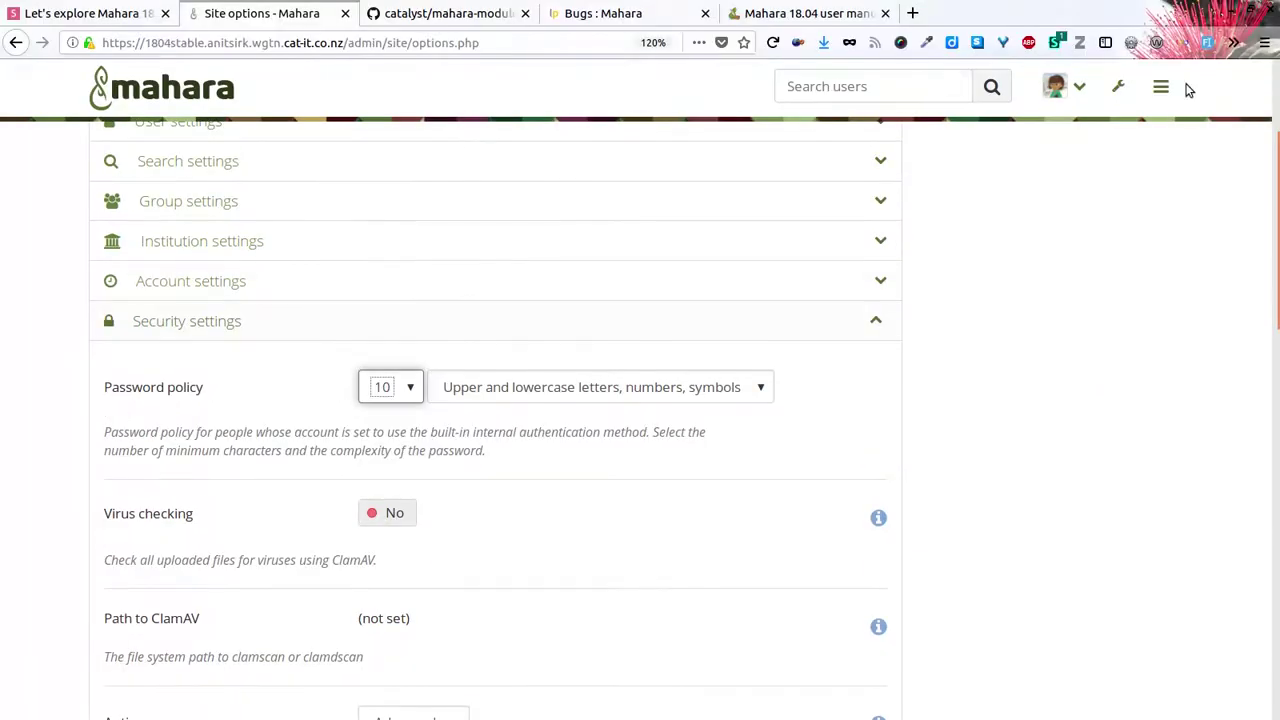
{"action": "left_click", "coordinate": [1117, 28]}
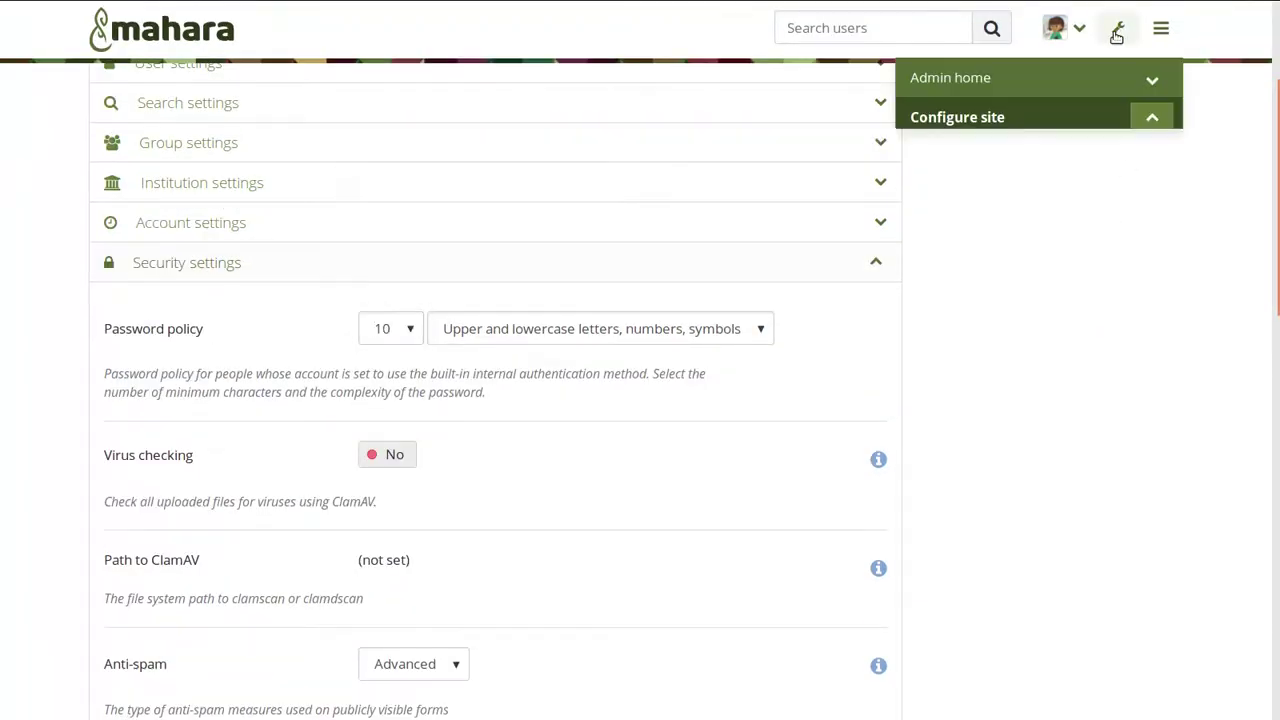
{"action": "scroll", "coordinate": [971, 360], "scroll_direction": "down", "scroll_amount": 3}
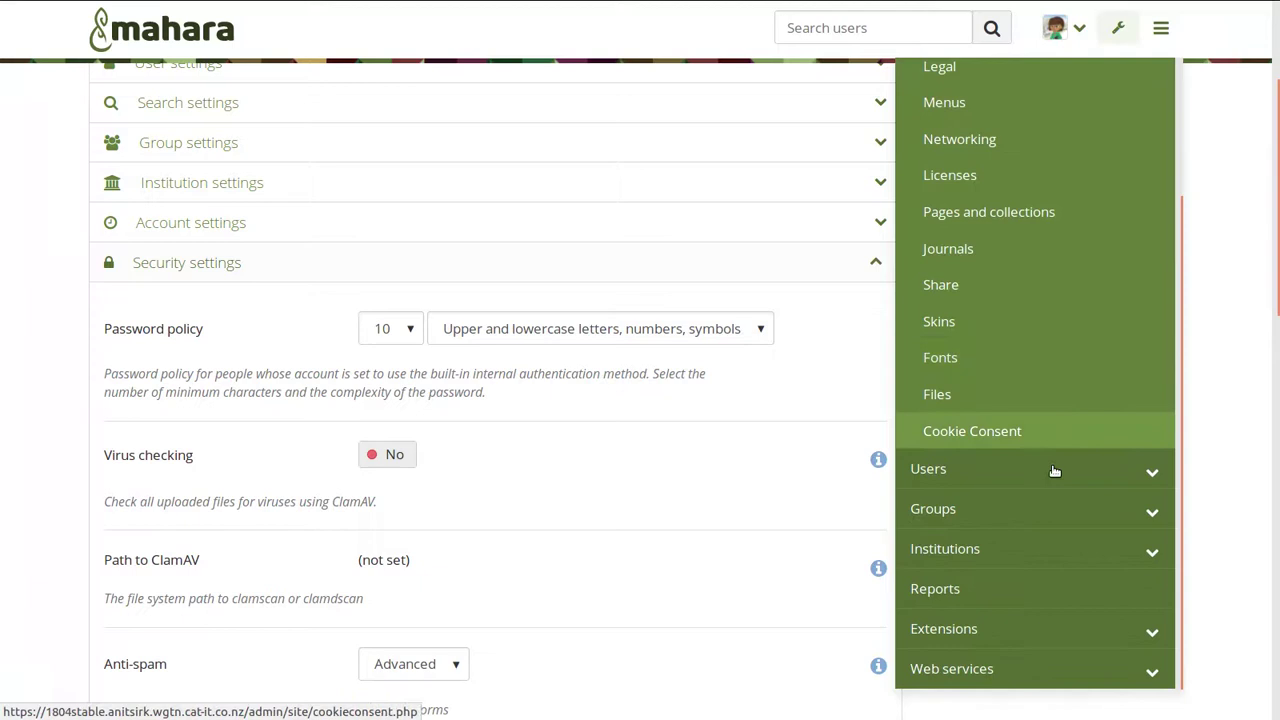
{"action": "left_click", "coordinate": [1140, 630]}
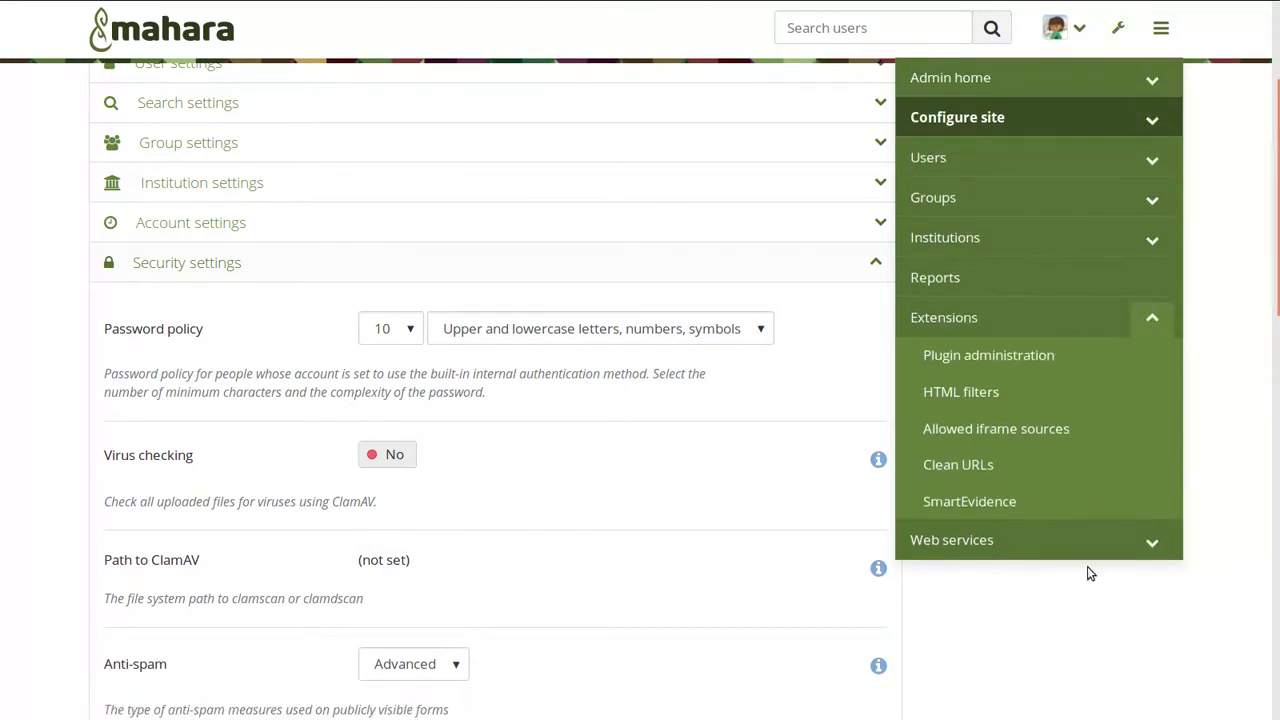
{"action": "left_click", "coordinate": [977, 507]}
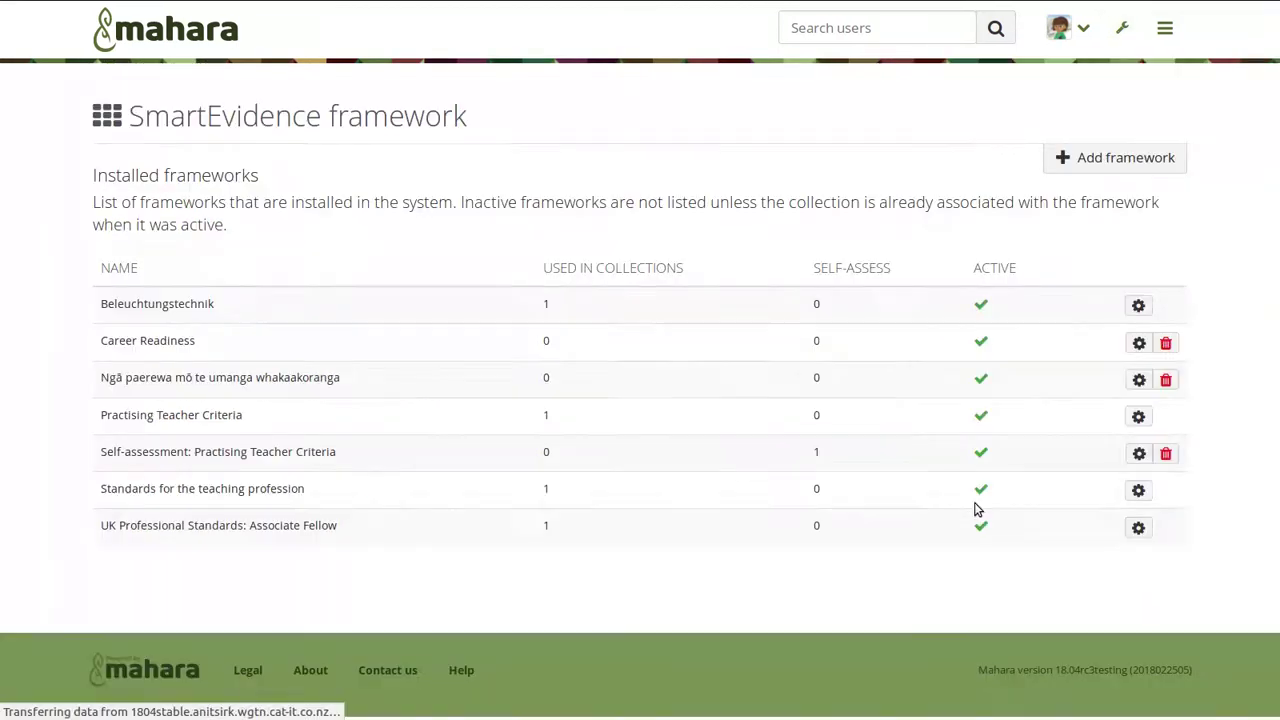
- Hide the 'Ready for assessment' status, show 'Doesn't meet the standard', and save
{"action": "left_click", "coordinate": [1138, 492]}
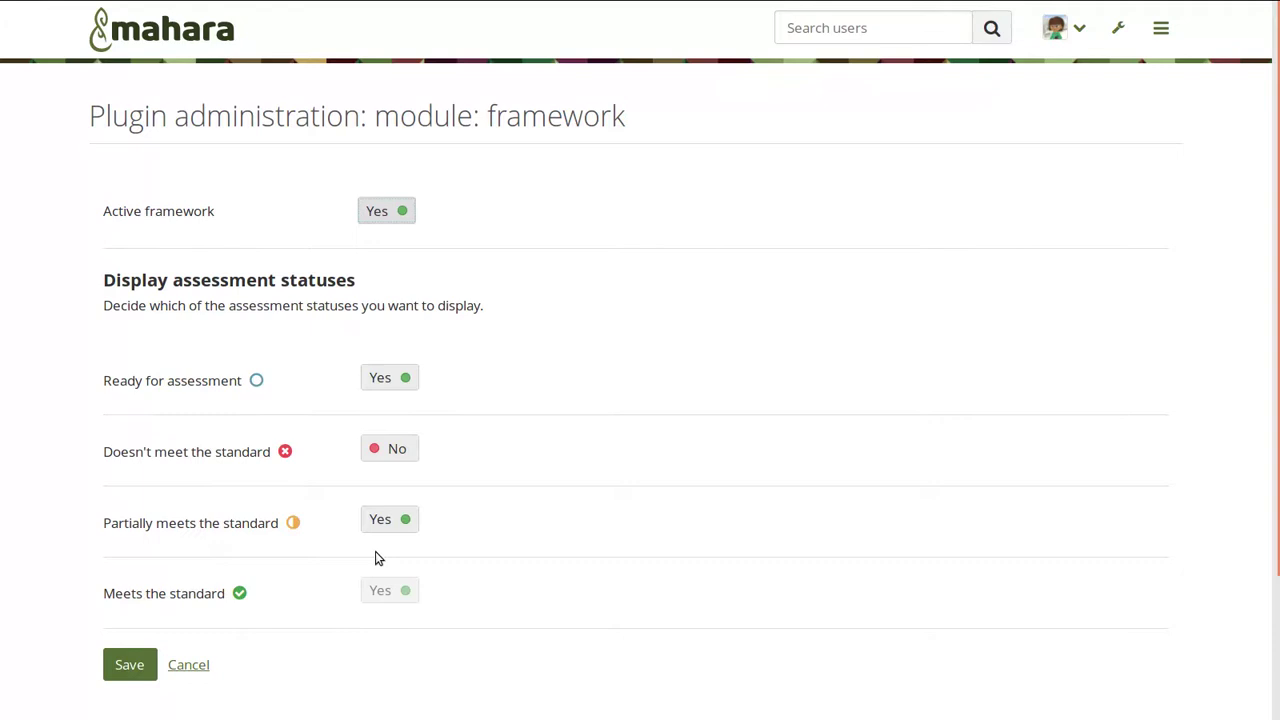
{"action": "left_click", "coordinate": [383, 380]}
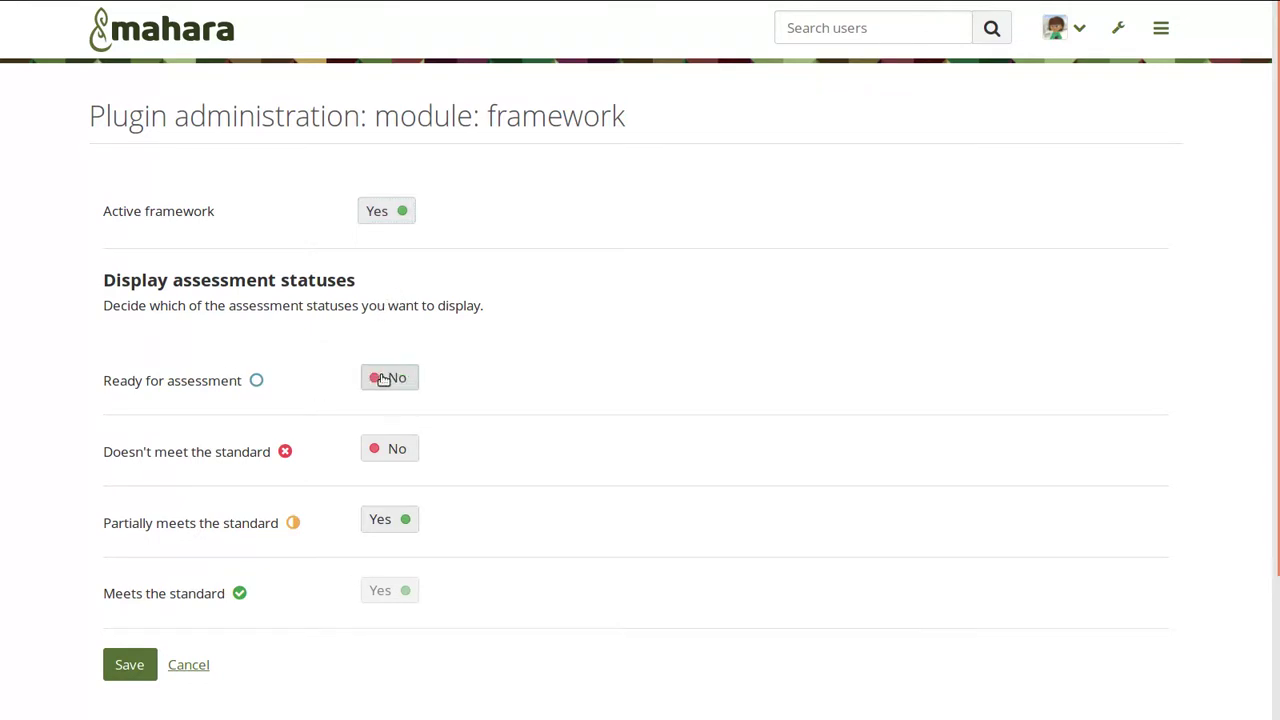
{"action": "left_click", "coordinate": [396, 450]}
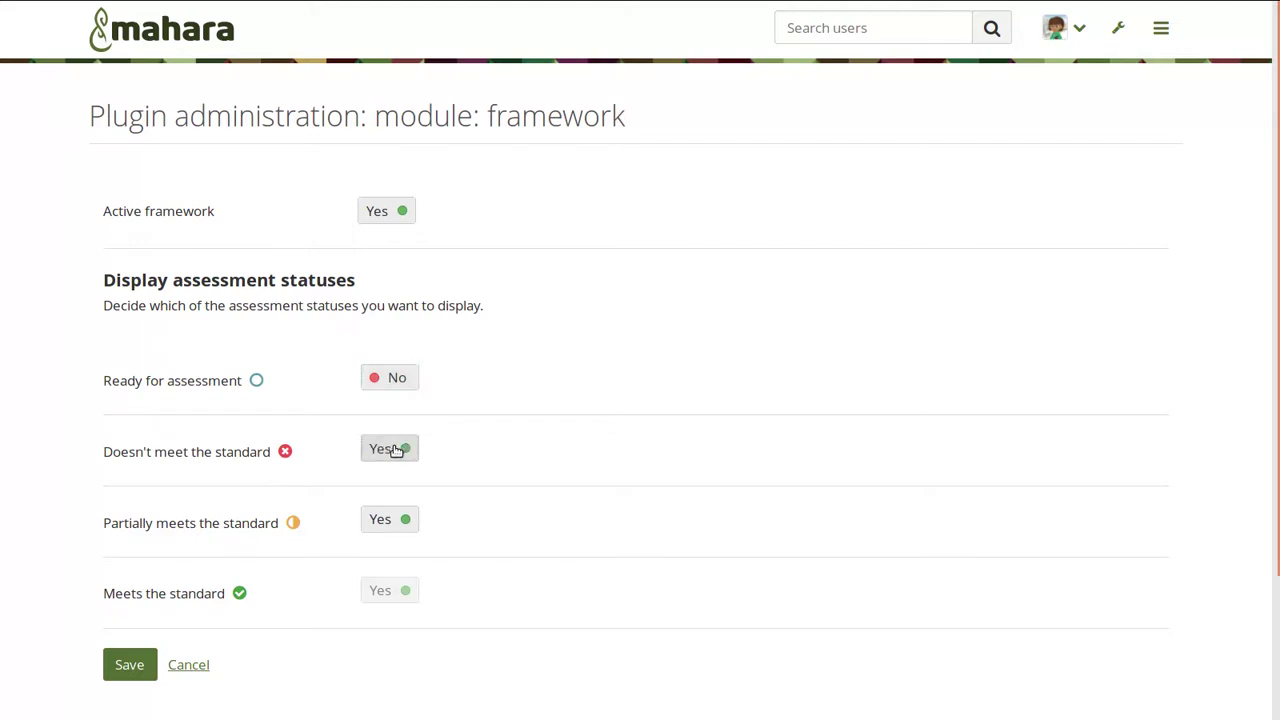
{"action": "left_click", "coordinate": [130, 665]}
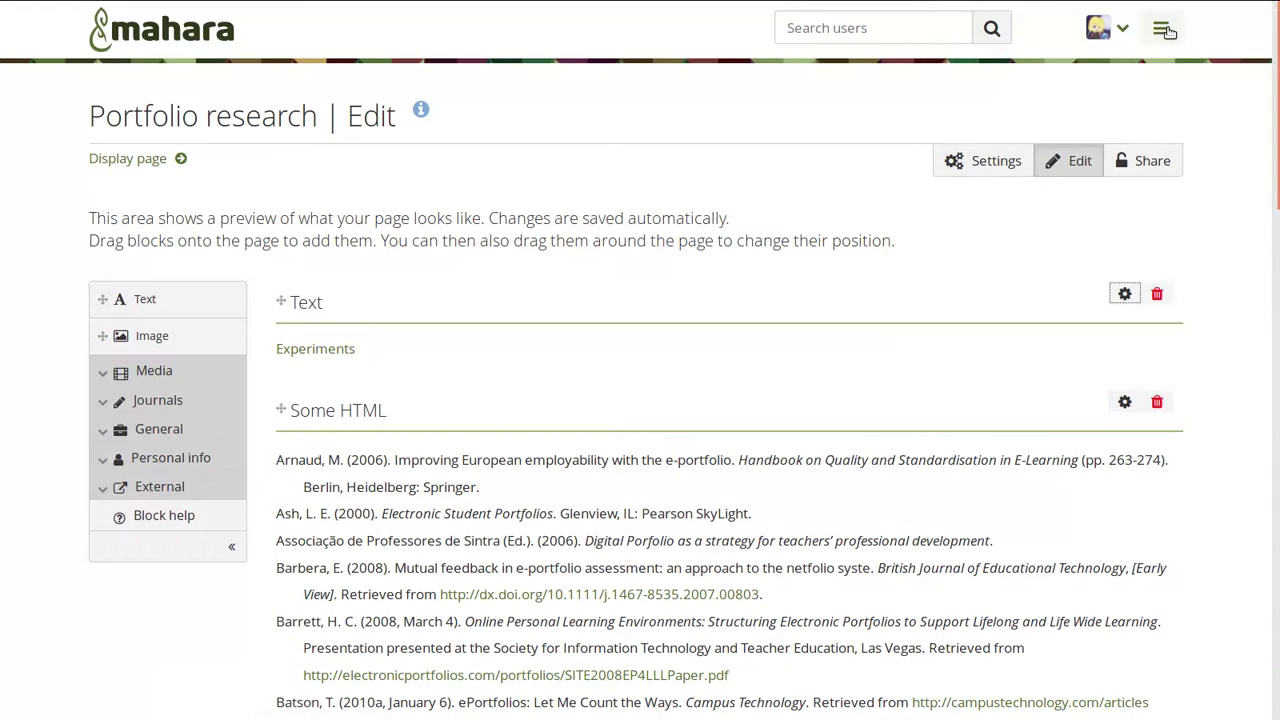
- Review the HCI experiments collection's SmartEvidence map, then return to the dashboard
{"action": "left_click", "coordinate": [1161, 28]}
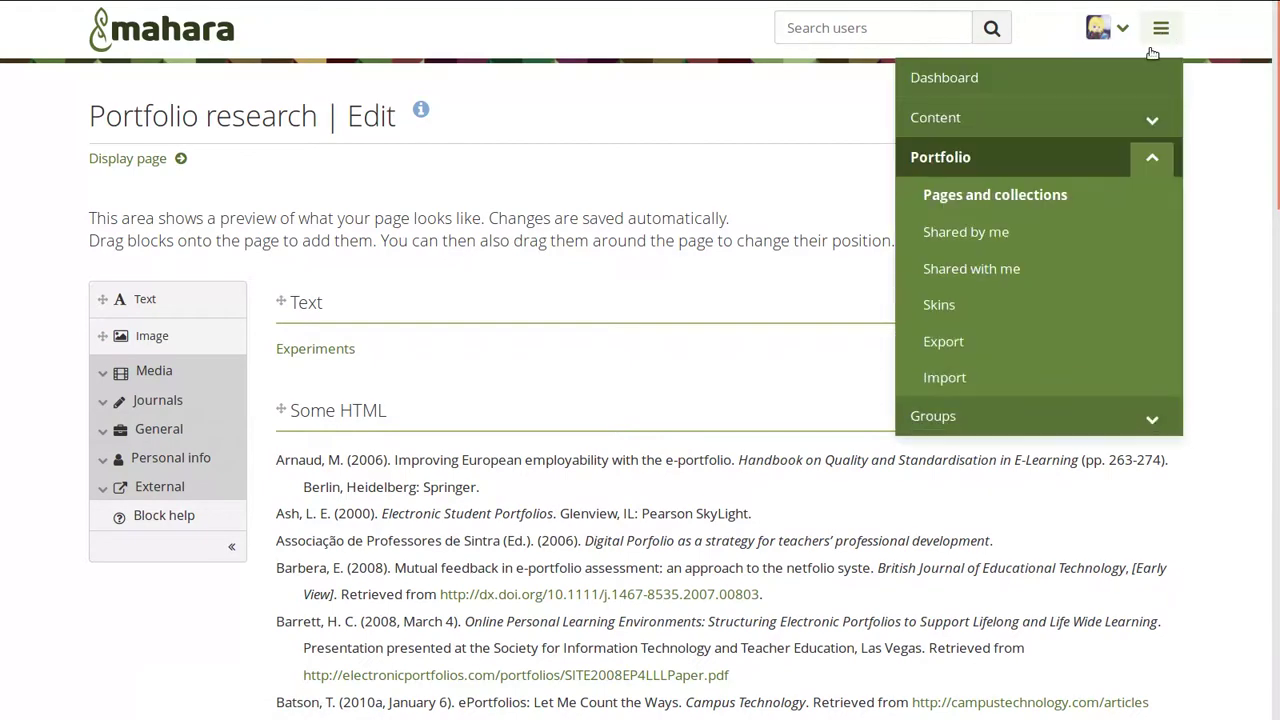
{"action": "left_click", "coordinate": [1025, 198]}
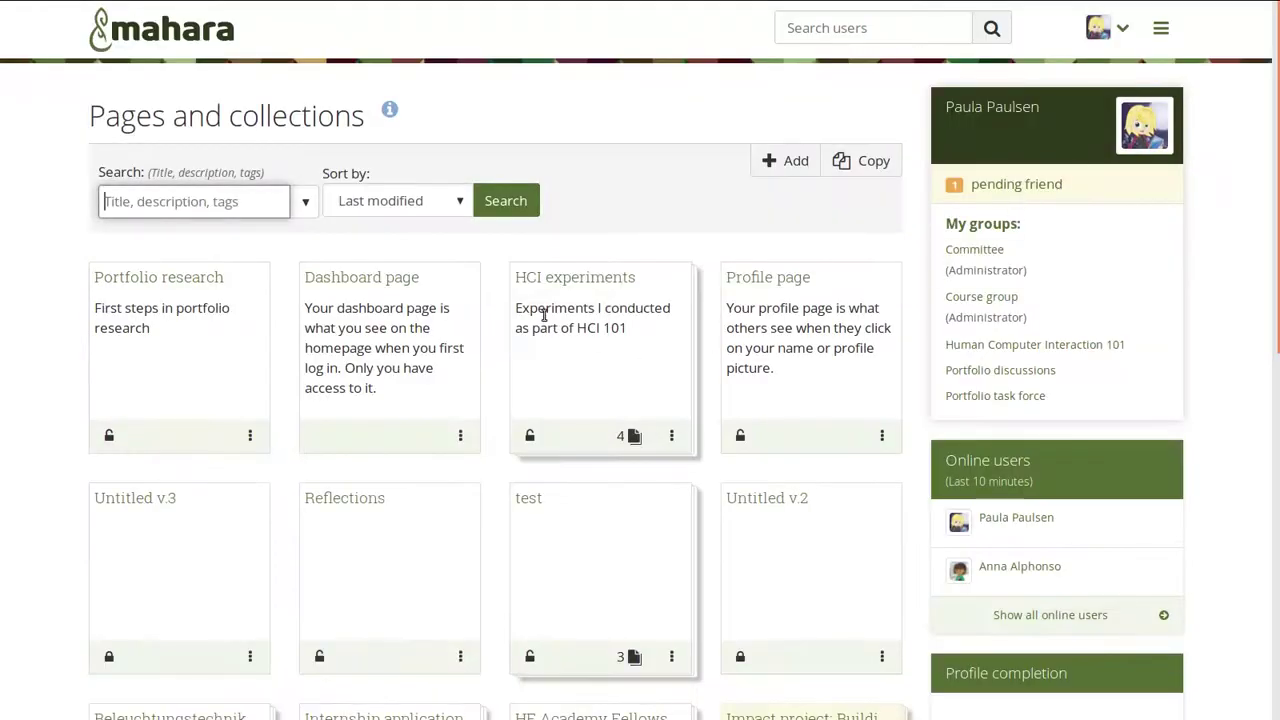
{"action": "left_click", "coordinate": [548, 284]}
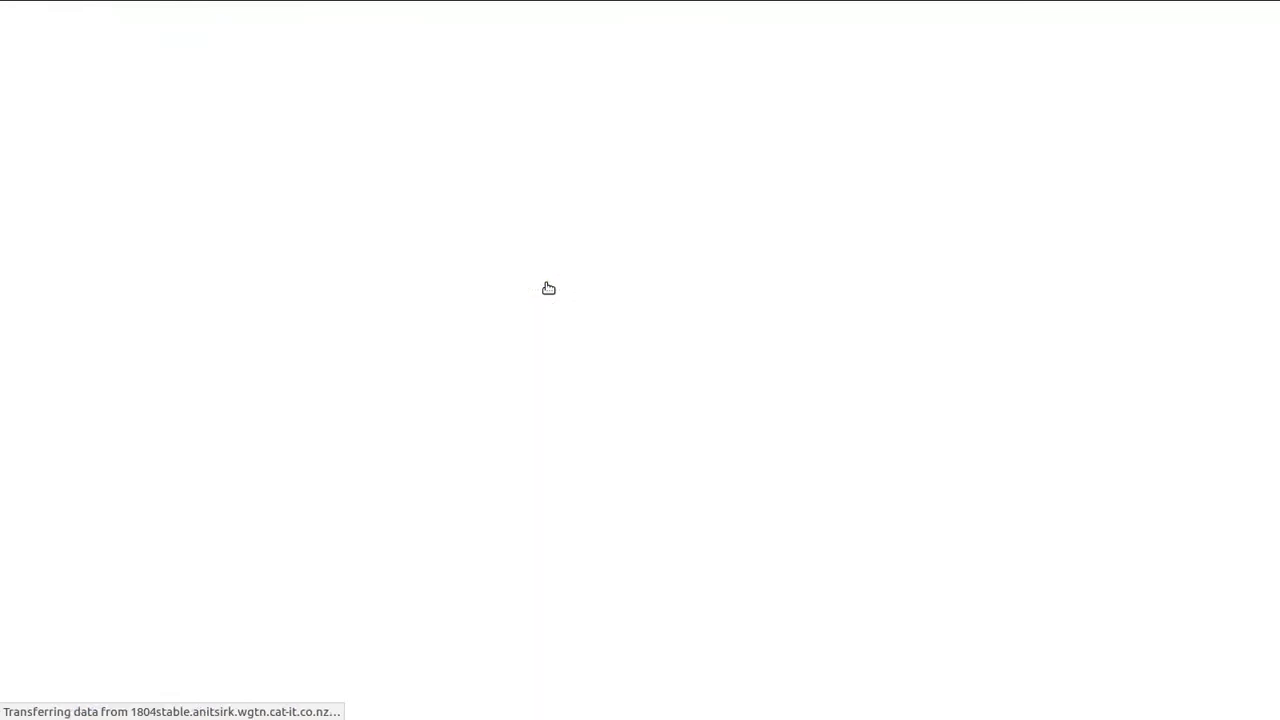
{"action": "scroll", "coordinate": [907, 513], "scroll_direction": "down", "scroll_amount": 4}
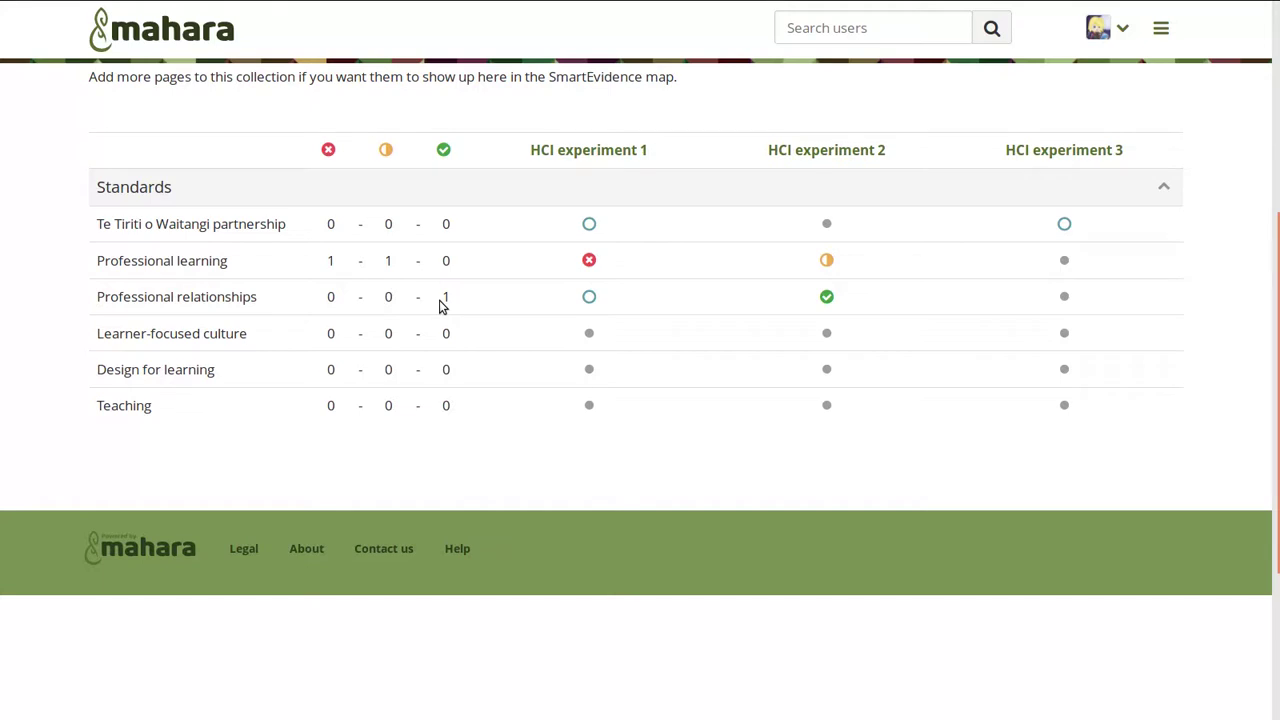
{"action": "key", "text": "F11"}
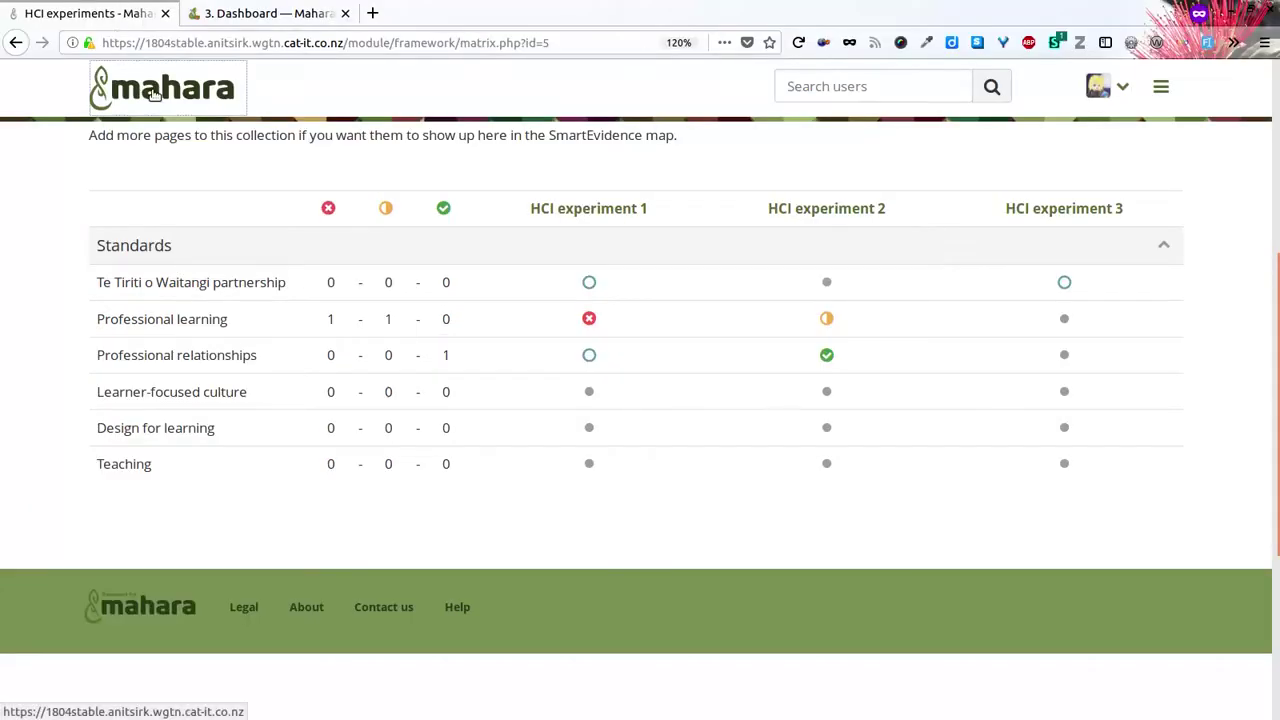
{"action": "left_click", "coordinate": [154, 92]}
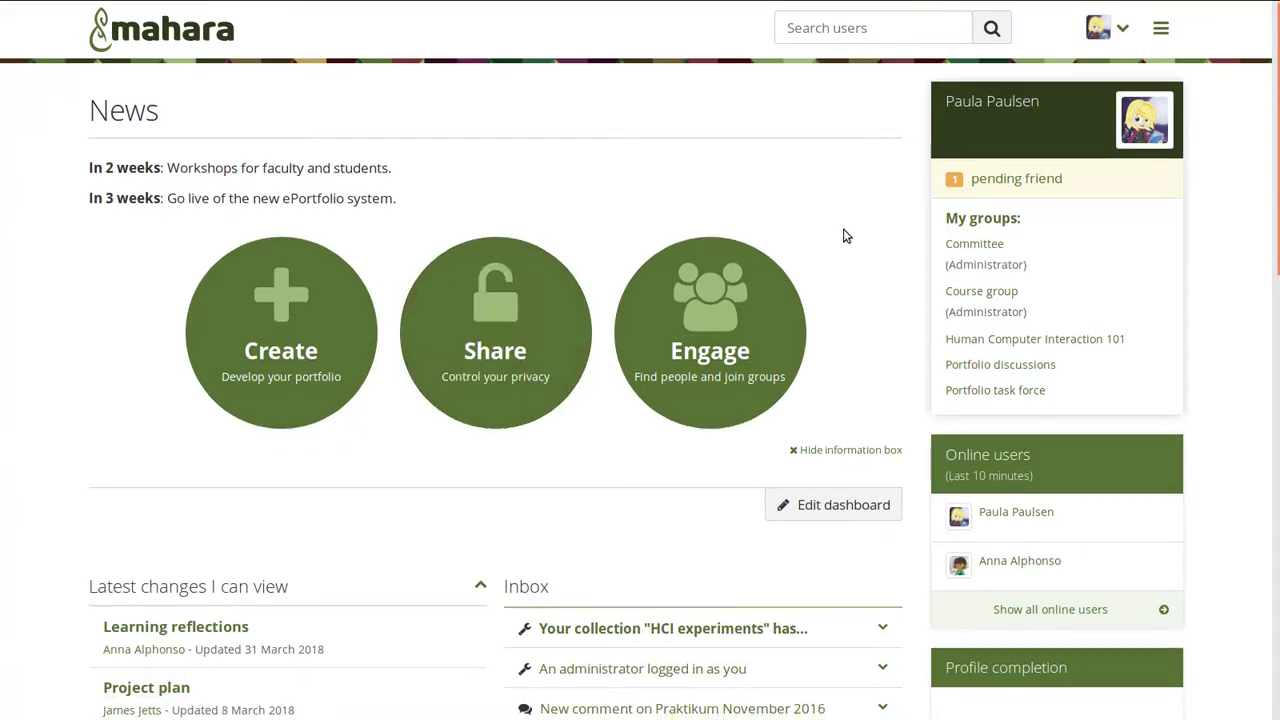
- View the user manual page about the dashboard via the footer Help link
{"action": "scroll", "coordinate": [843, 236], "scroll_direction": "down", "scroll_amount": 8}
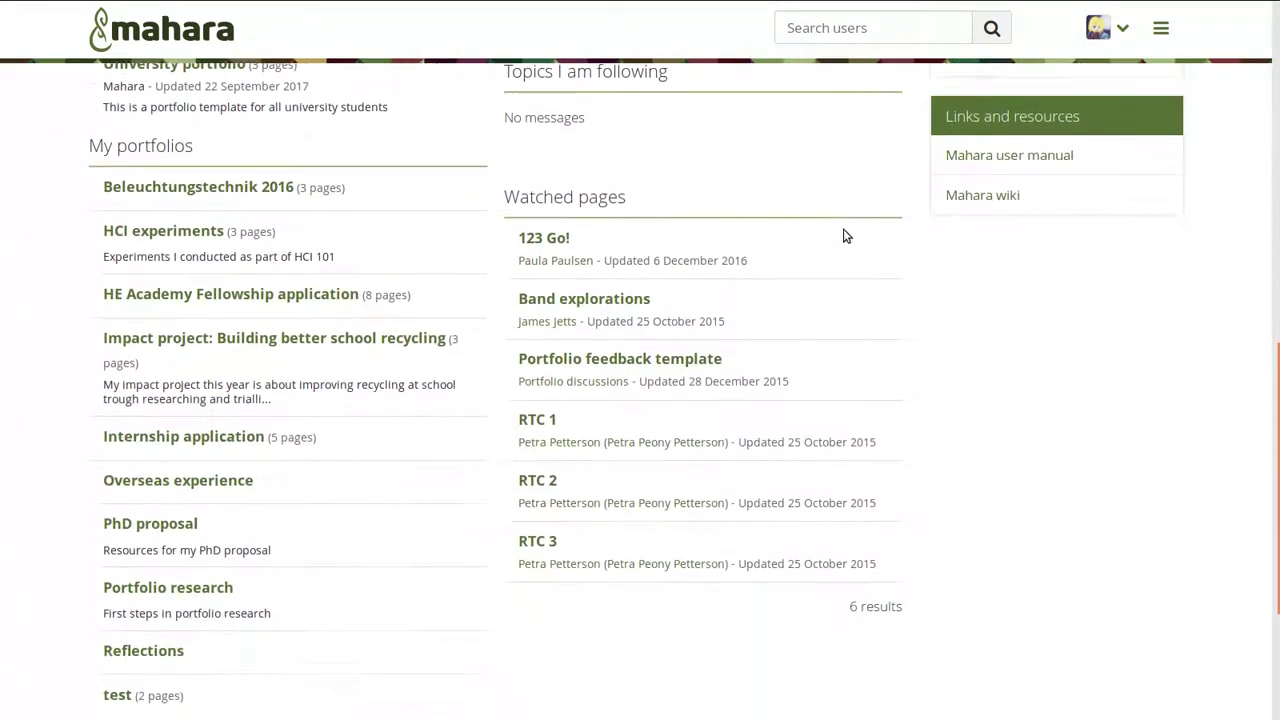
{"action": "scroll", "coordinate": [843, 236], "scroll_direction": "down", "scroll_amount": 3}
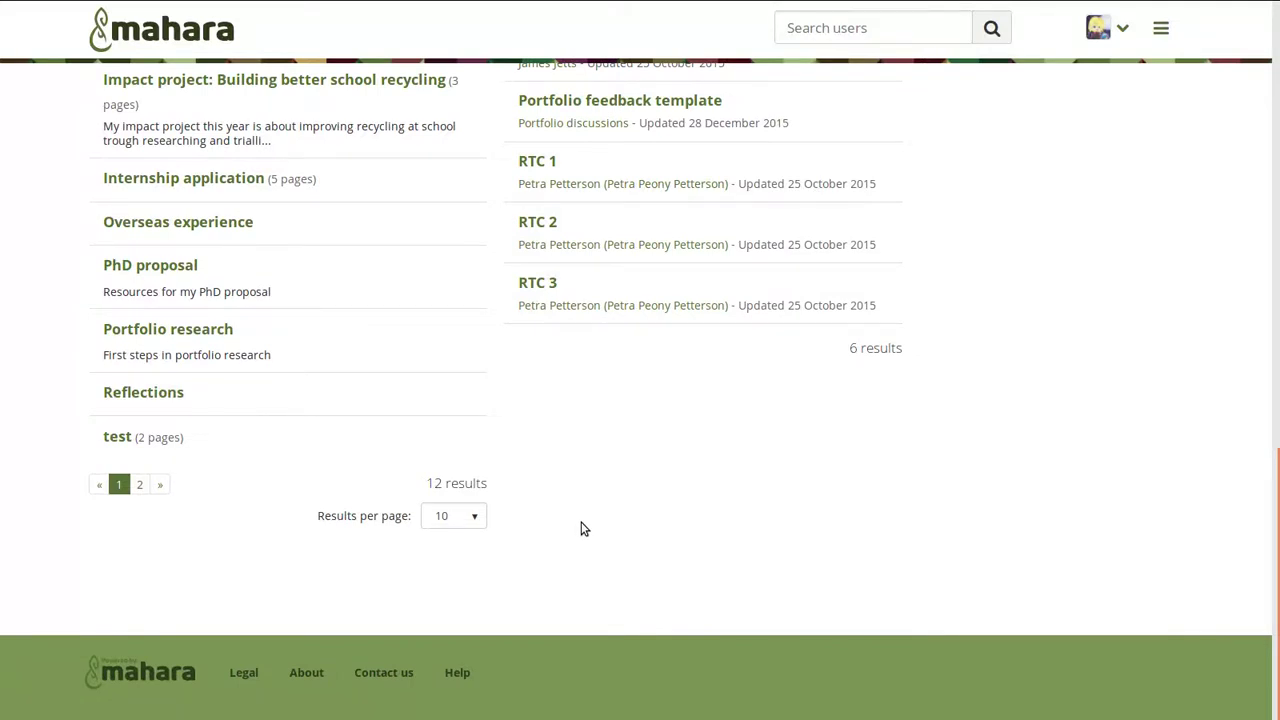
{"action": "left_click", "coordinate": [457, 673]}
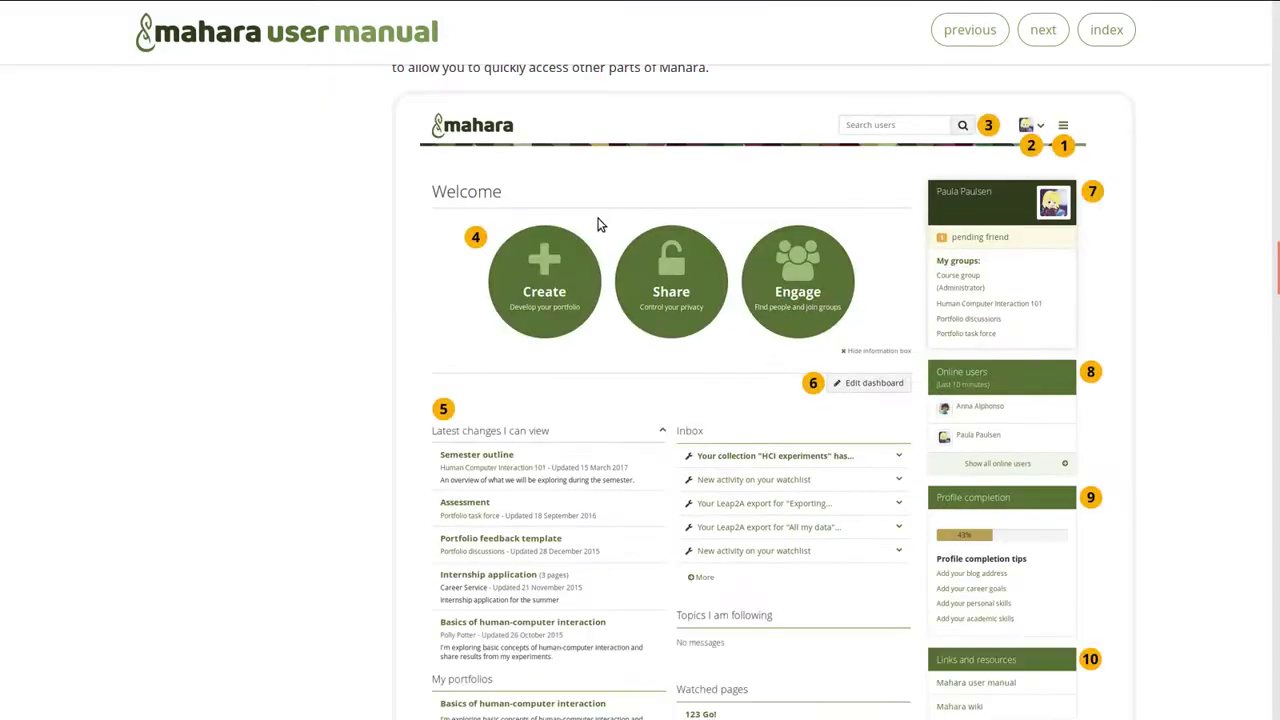
{"action": "scroll", "coordinate": [600, 225], "scroll_direction": "up", "scroll_amount": 4}
{"action": "scroll", "coordinate": [600, 225], "scroll_direction": "down", "scroll_amount": 3}
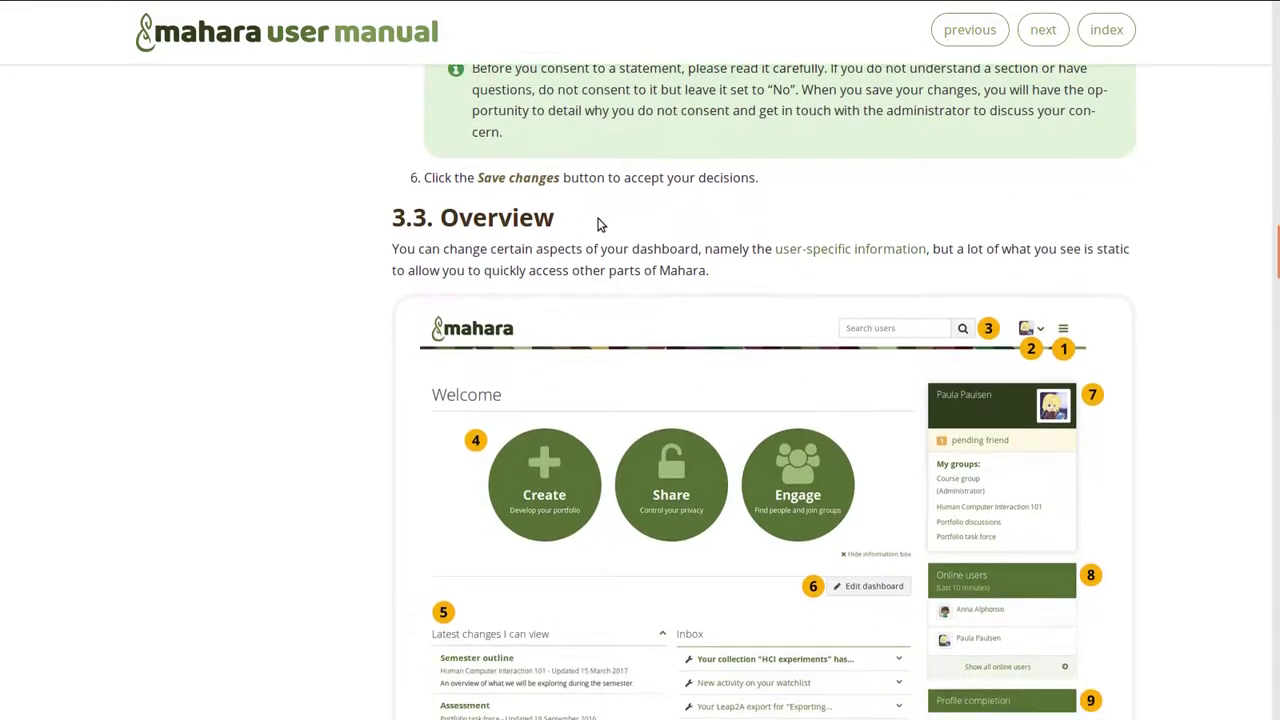
{"action": "scroll", "coordinate": [600, 225], "scroll_direction": "down", "scroll_amount": 1}
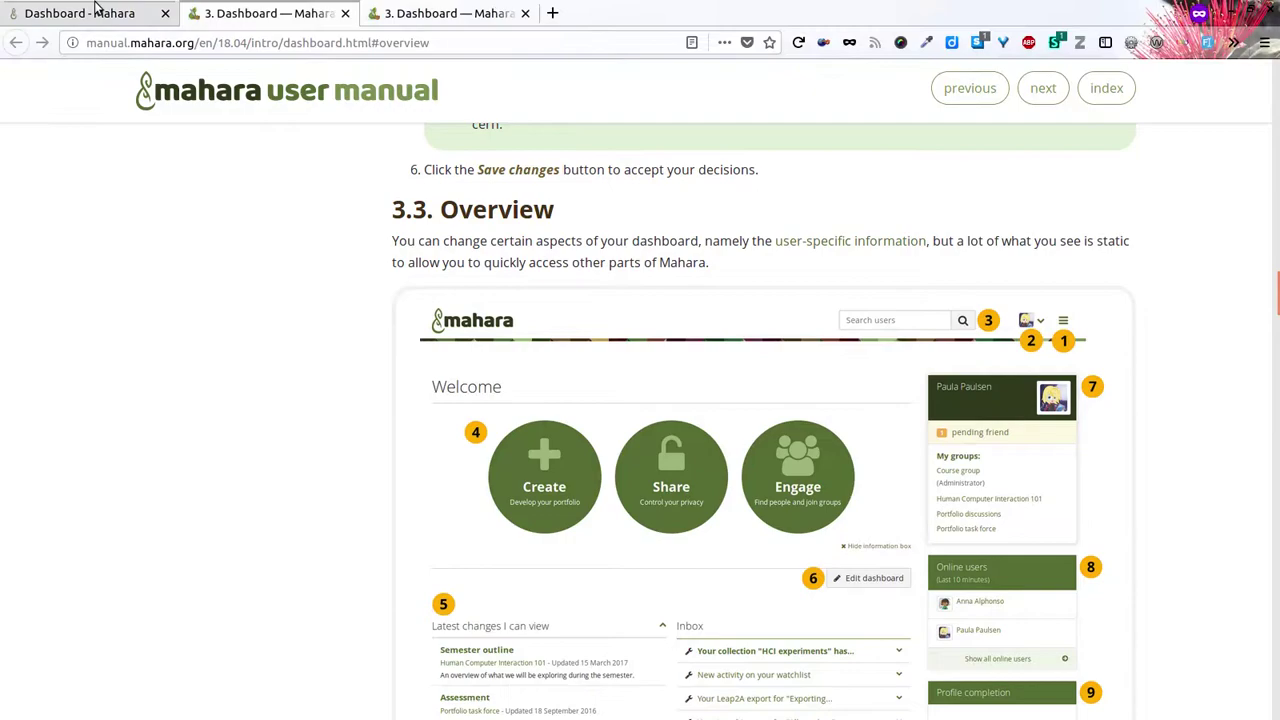
- Return to the Mahara dashboard in full screen and start editing it
{"action": "left_click", "coordinate": [88, 14]}
{"action": "key", "text": "F11"}
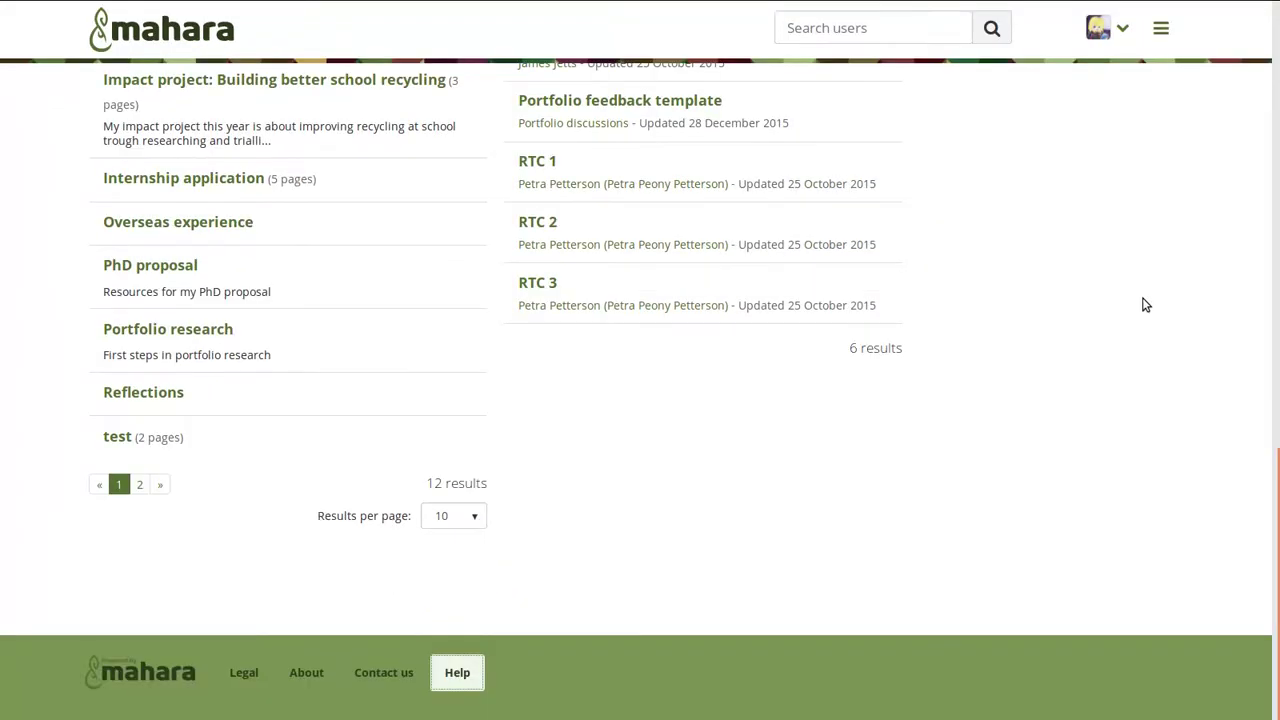
{"action": "scroll", "coordinate": [1143, 300], "scroll_direction": "up", "scroll_amount": 10}
{"action": "left_click", "coordinate": [806, 523]}
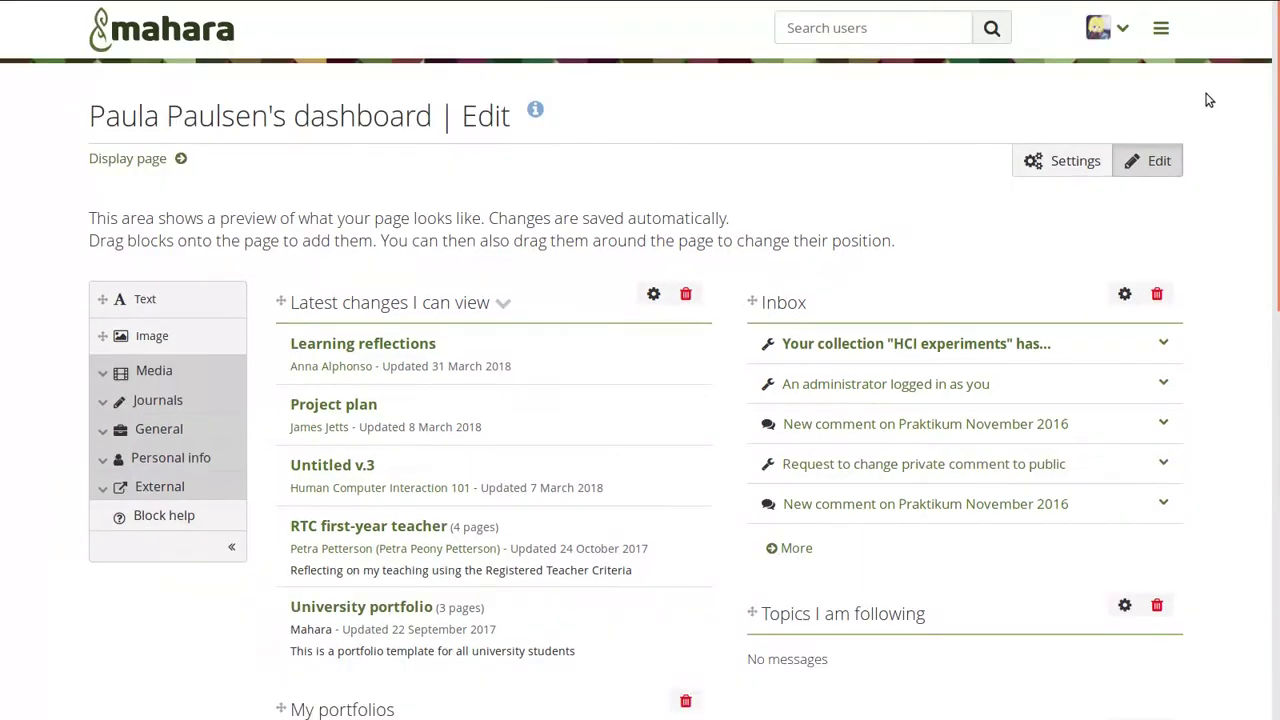
- Add Friends to the Beleuchtungstechnik 2016 collection's sharing list from Shared by me
{"action": "left_click", "coordinate": [1163, 34]}
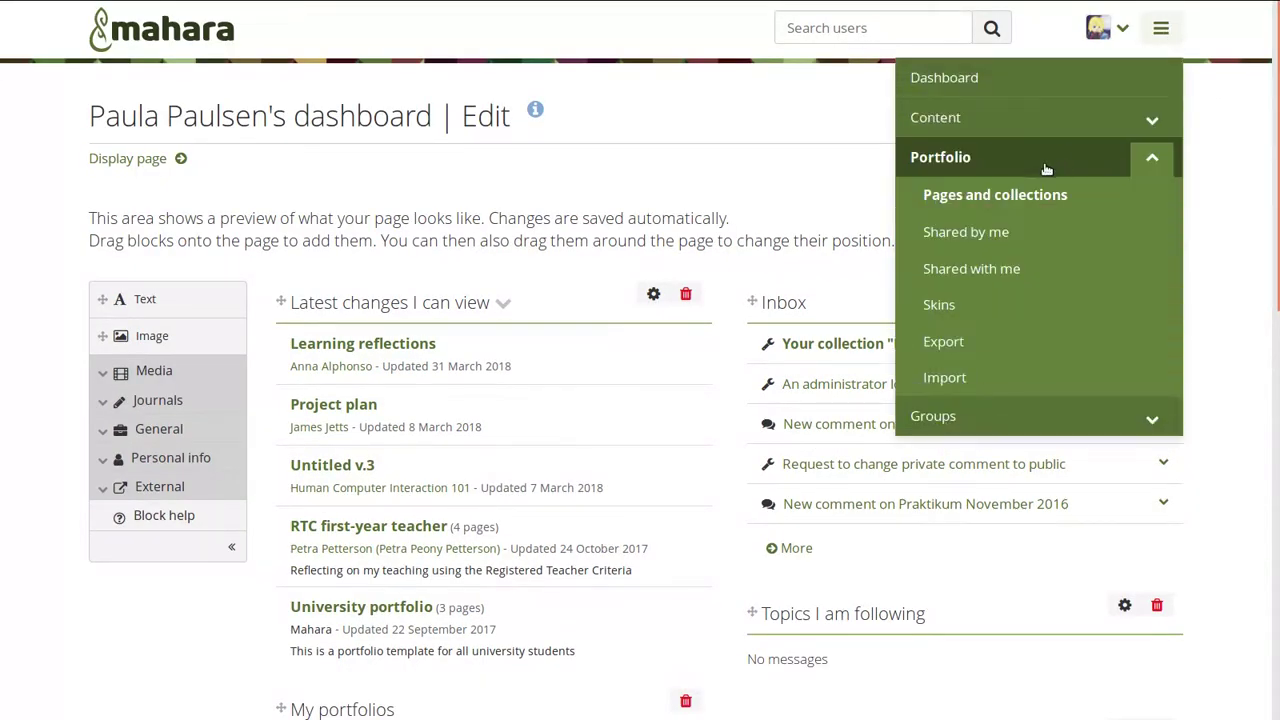
{"action": "left_click", "coordinate": [988, 224]}
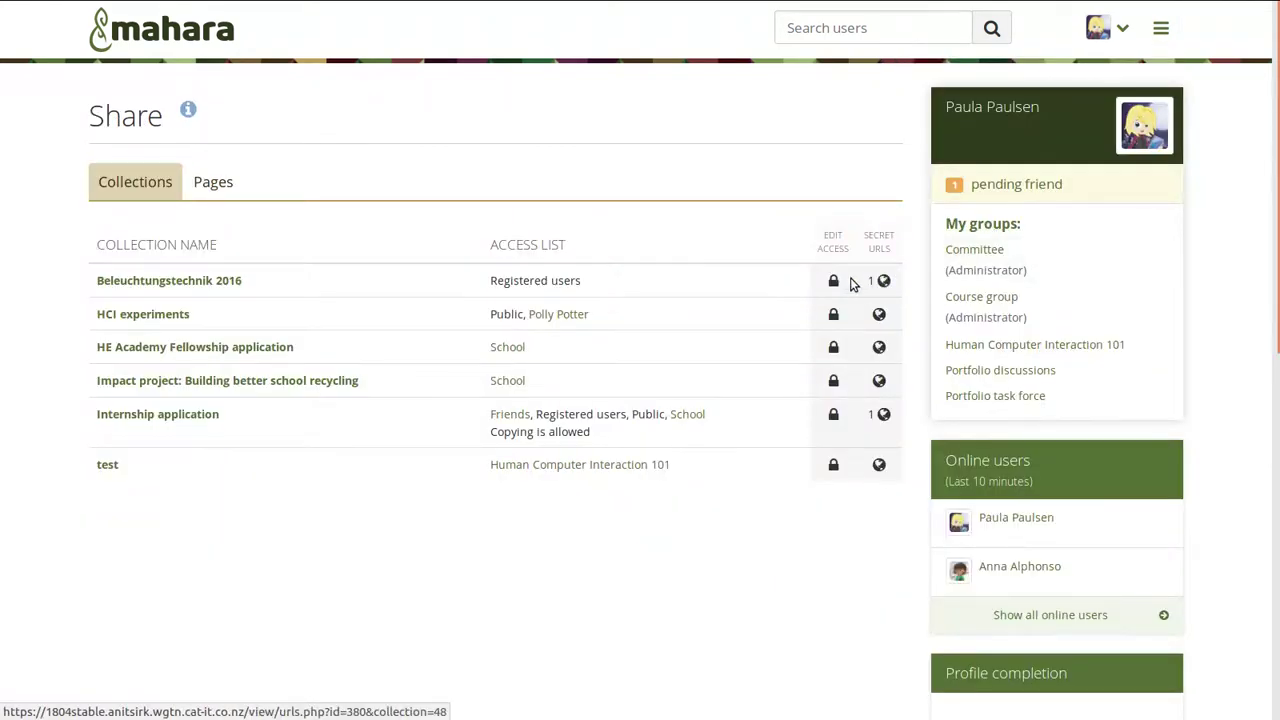
{"action": "left_click", "coordinate": [836, 282]}
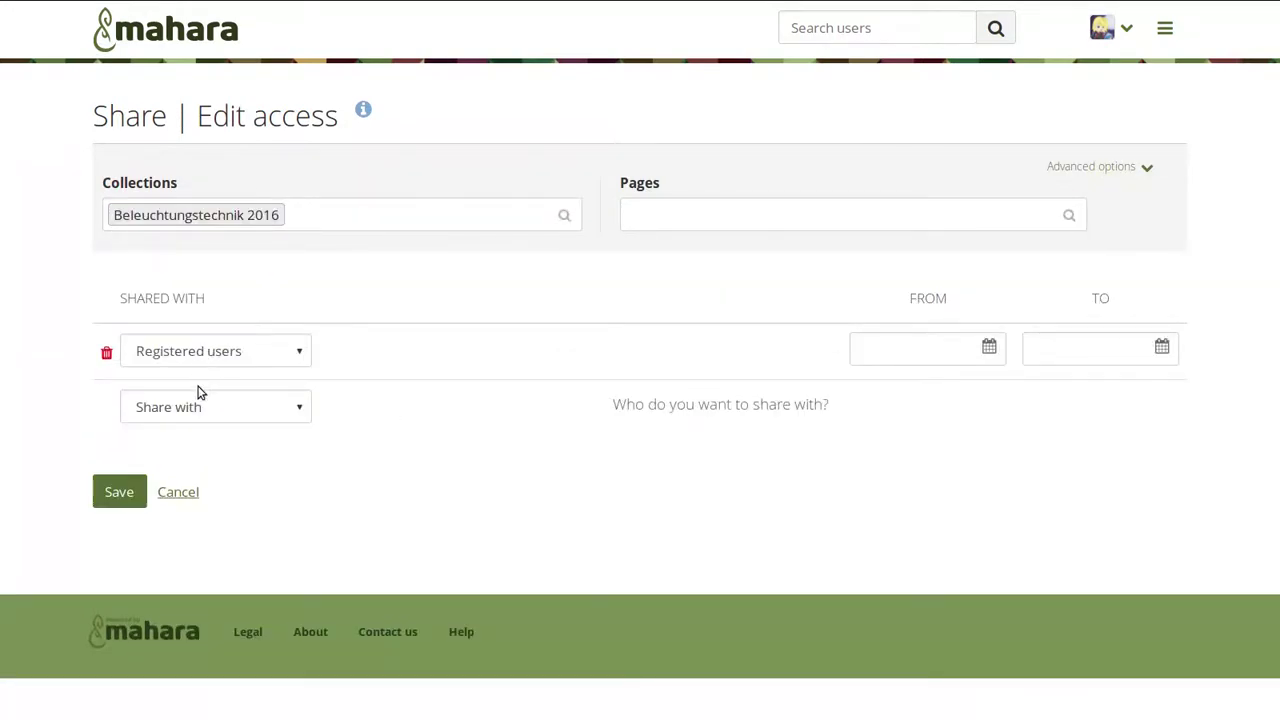
{"action": "left_click", "coordinate": [197, 410]}
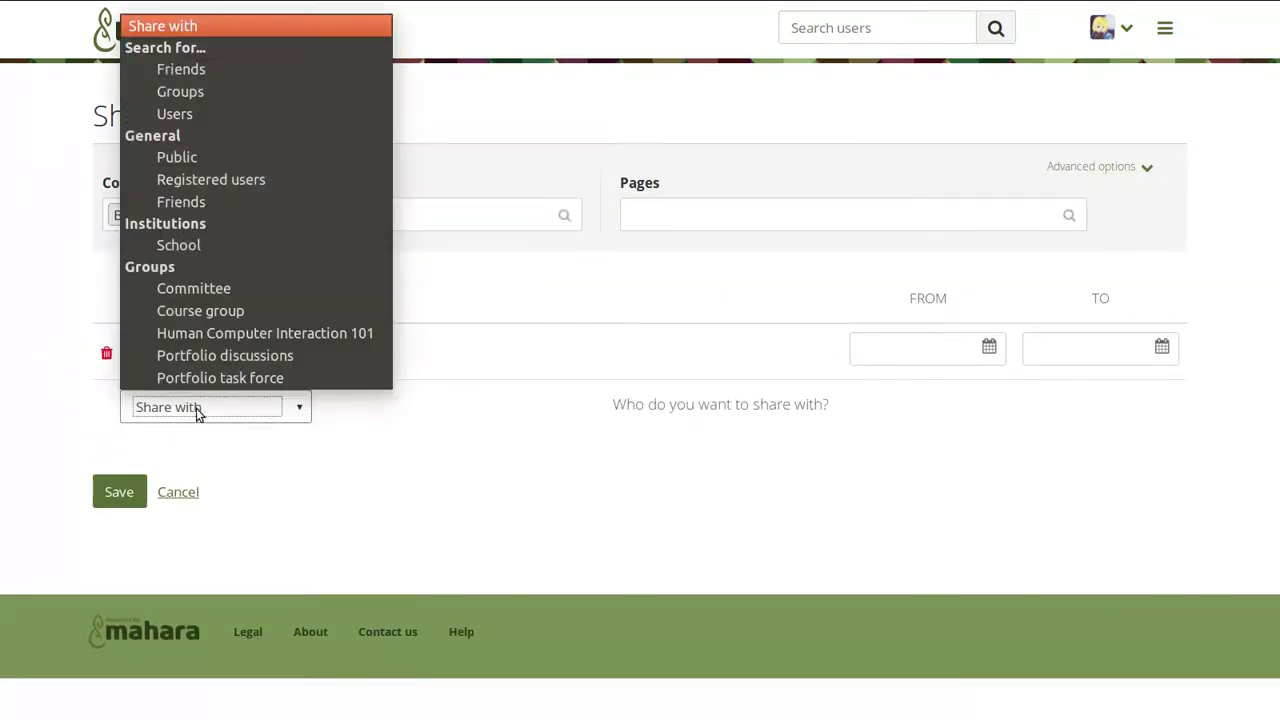
{"action": "left_click", "coordinate": [203, 203]}
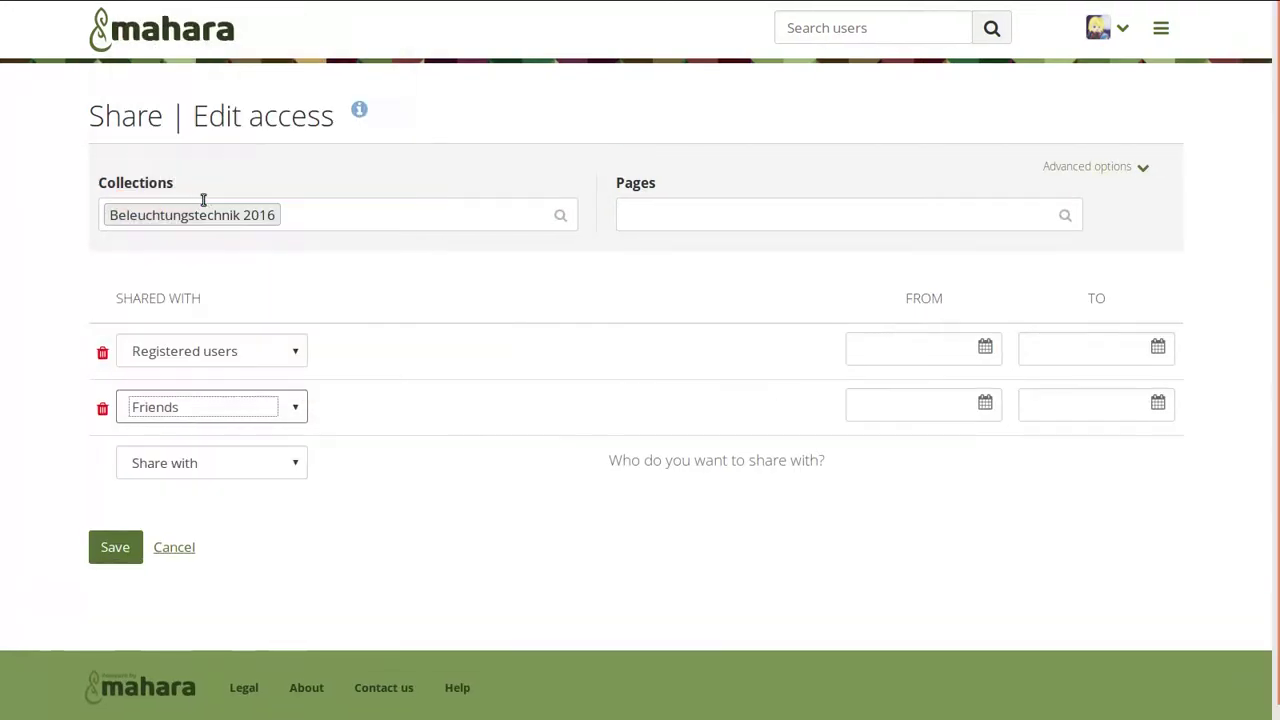
- Set the Friends access start date to 2018/05/02 15:28
{"action": "left_click", "coordinate": [885, 407]}
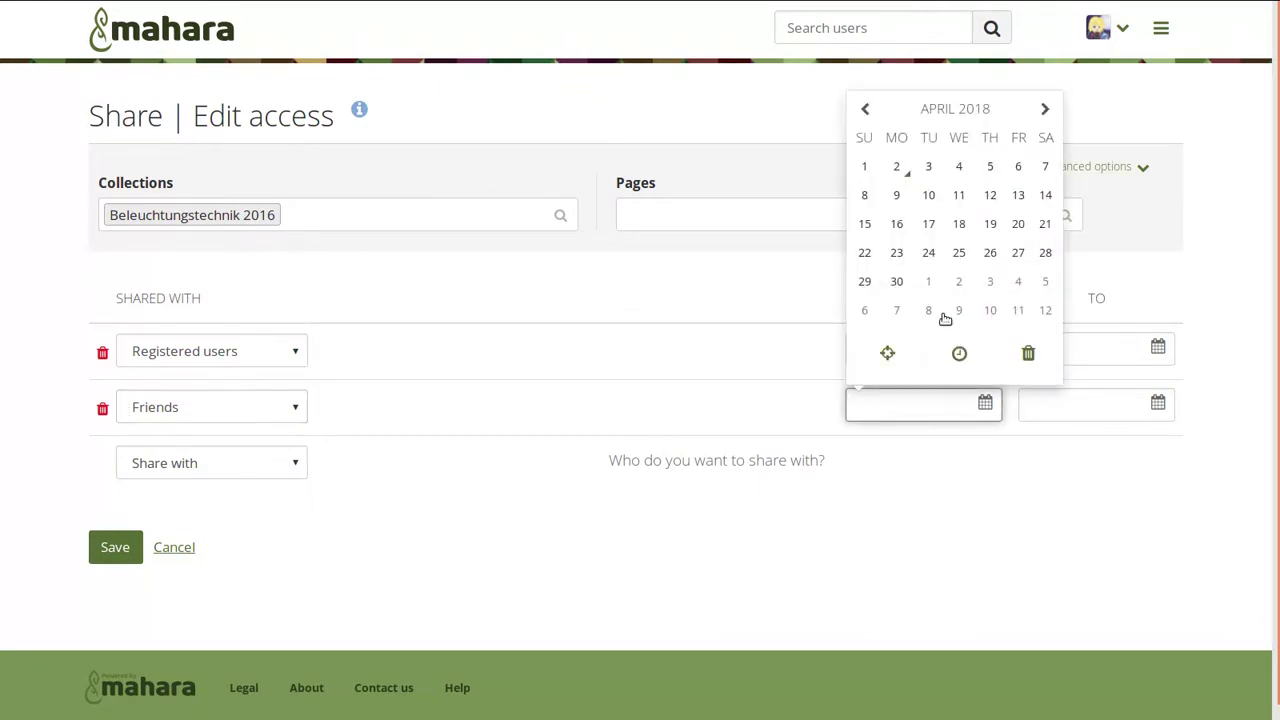
{"action": "left_click", "coordinate": [906, 162]}
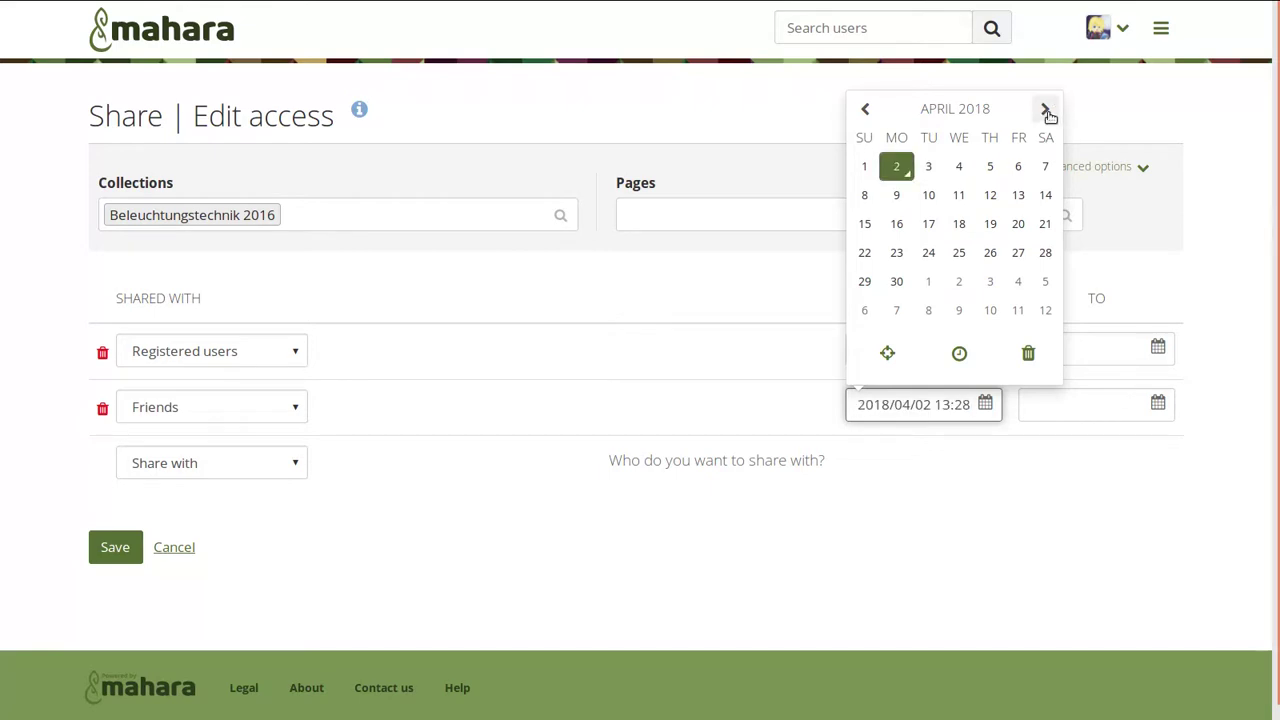
{"action": "left_click", "coordinate": [1046, 113]}
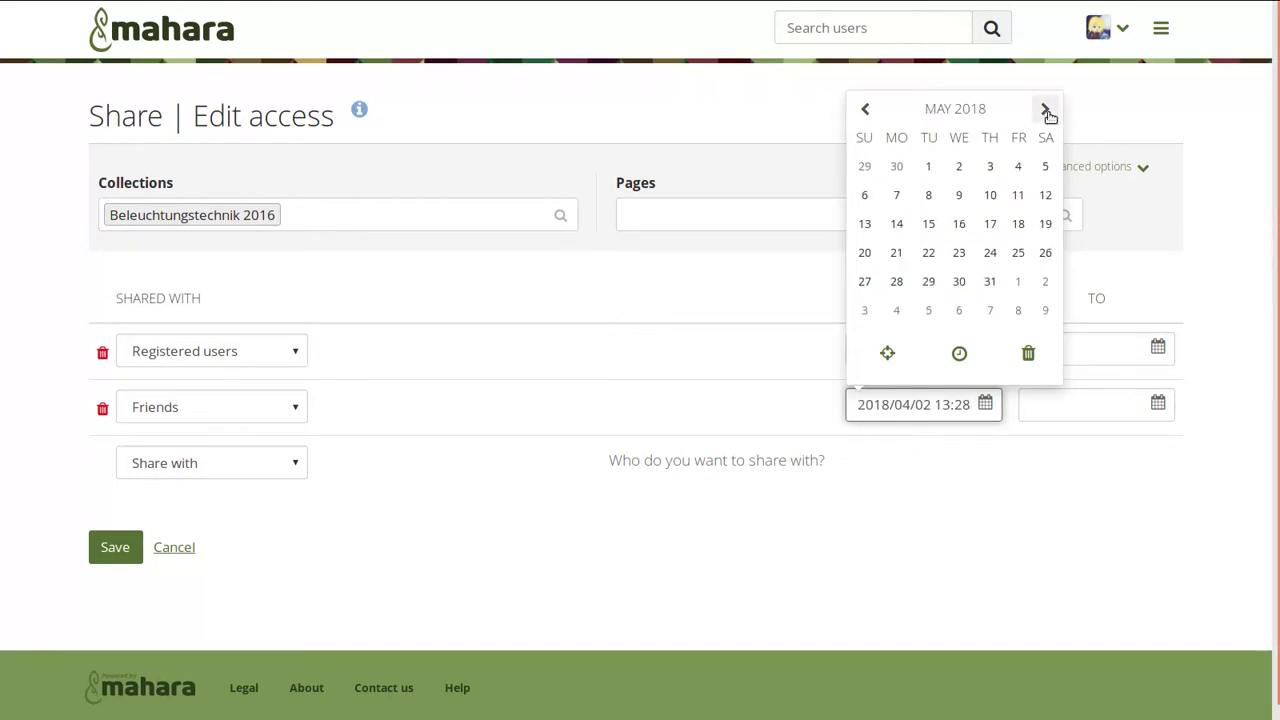
{"action": "left_click", "coordinate": [959, 169]}
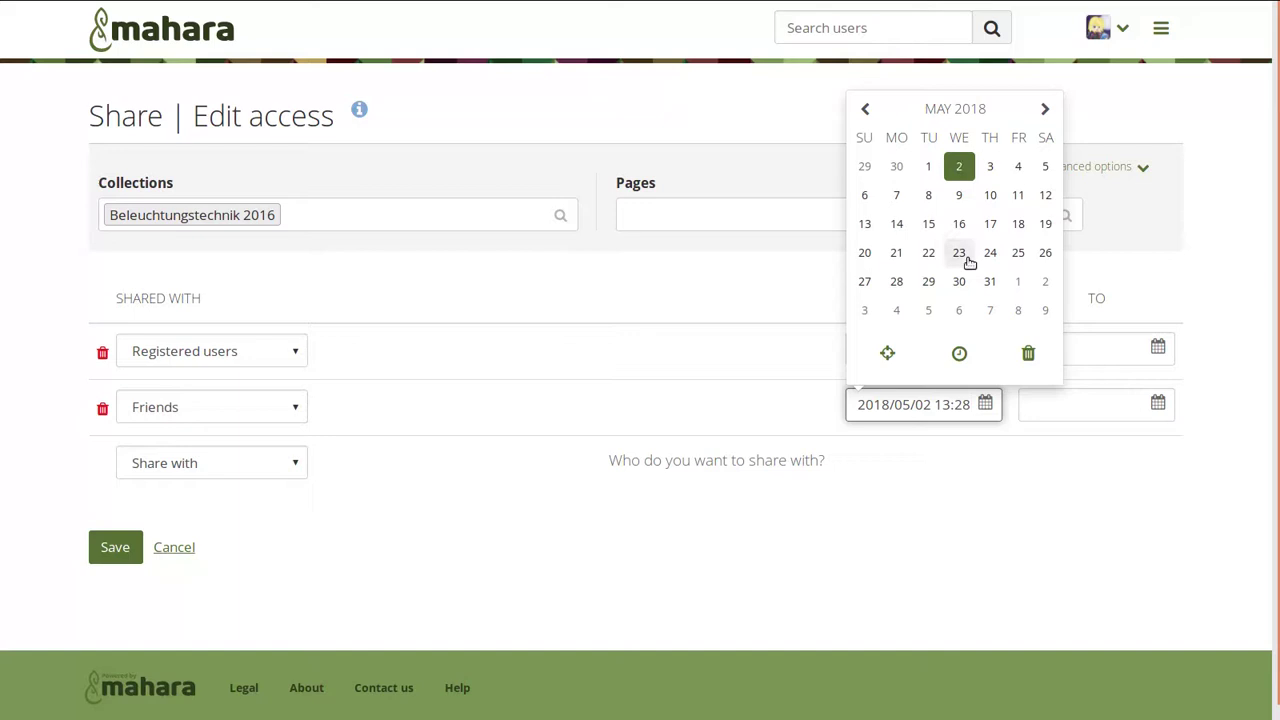
{"action": "left_click", "coordinate": [959, 353]}
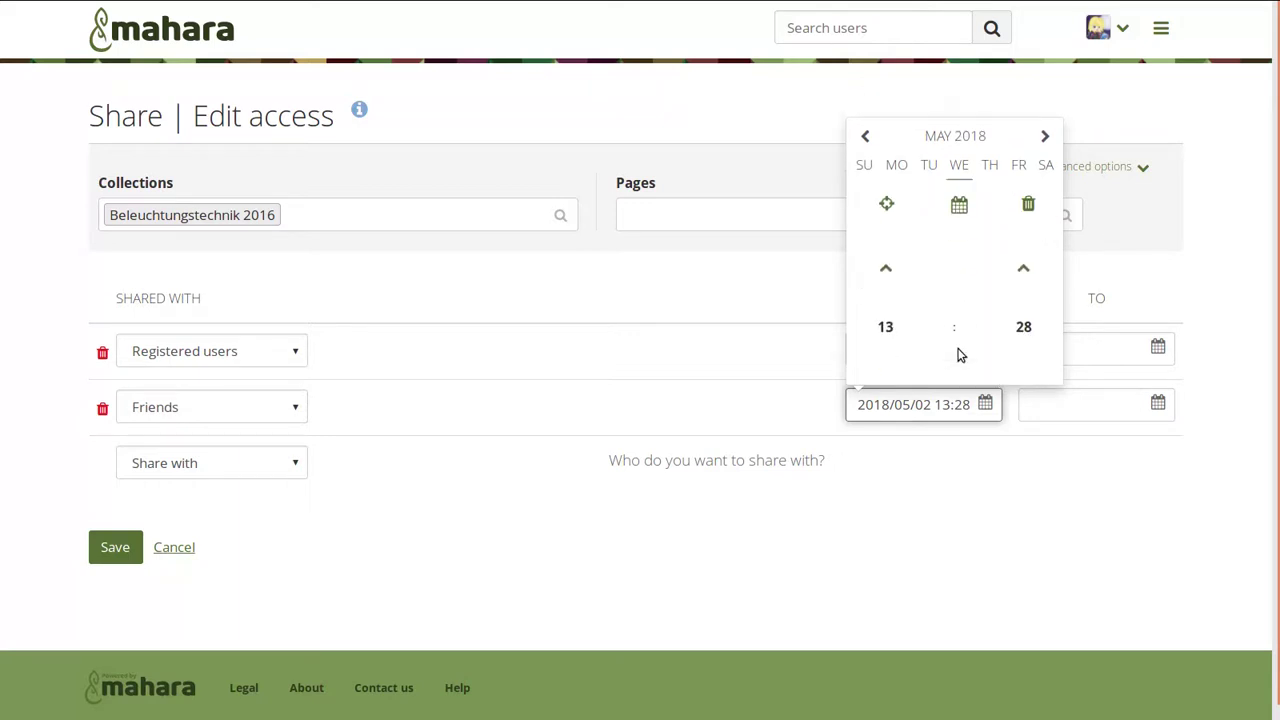
{"action": "left_click", "coordinate": [887, 224]}
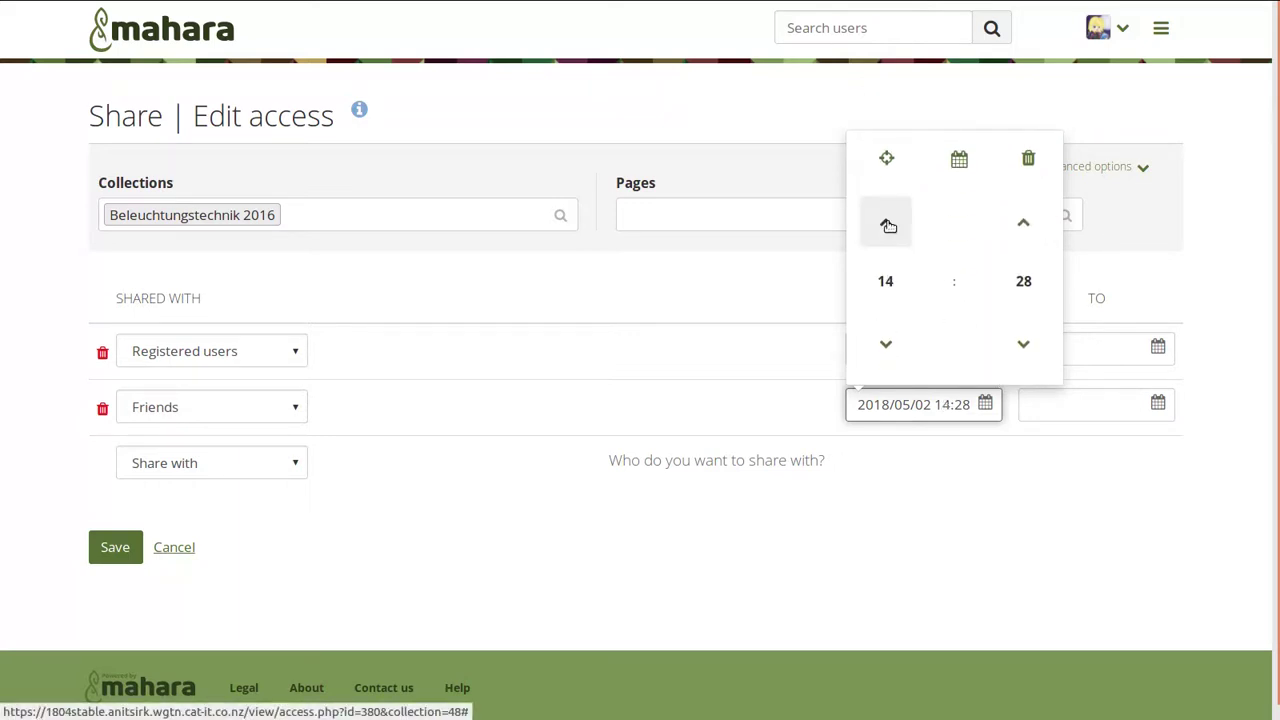
{"action": "left_click", "coordinate": [887, 224]}
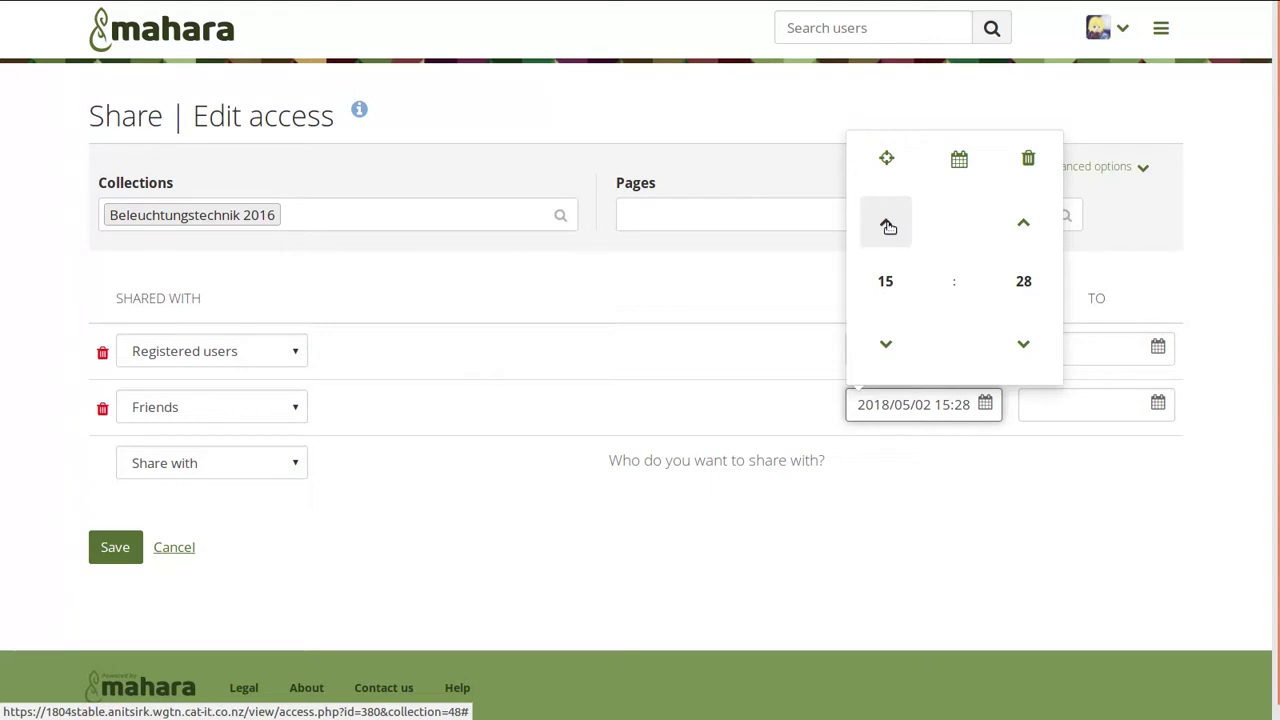